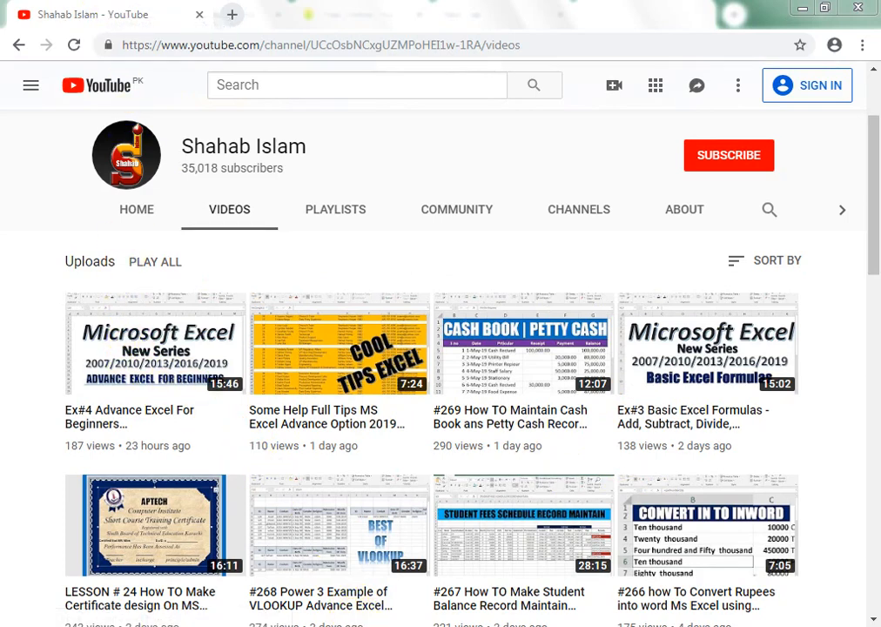
Switch to the blank Excel workbook and enter the headers "S no" in A5 and "Name" in B5.
left_click(289, 626)
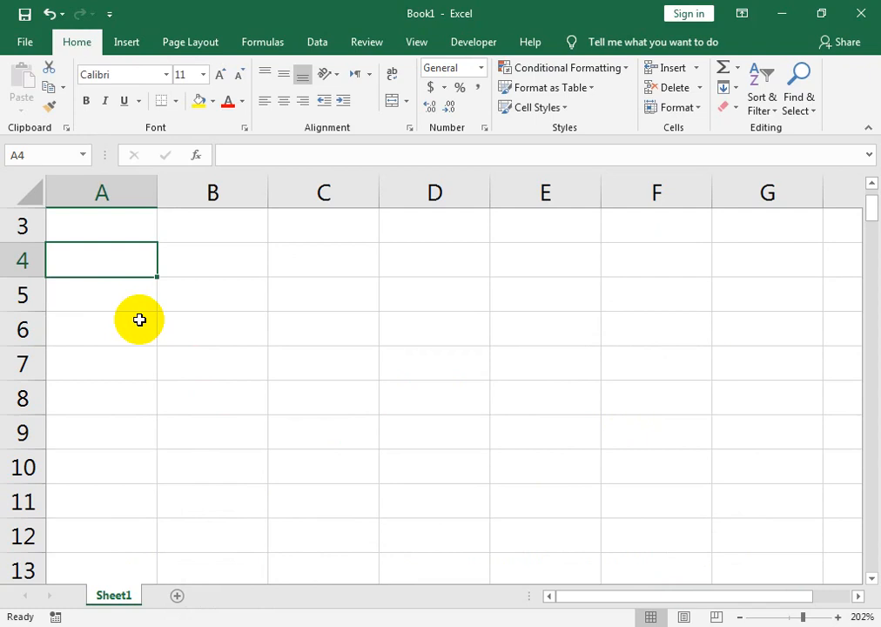
key("Down")
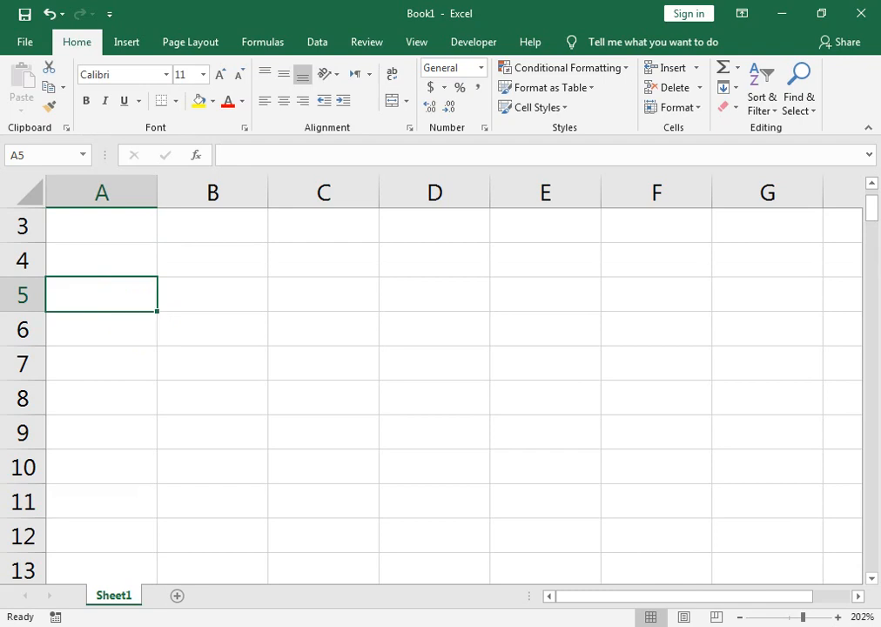
type("S no")
key("Tab")
type("Name")
key("Tab")
Enter the headers "Time in" in C5 and "Time out" in D5.
type("Ti")
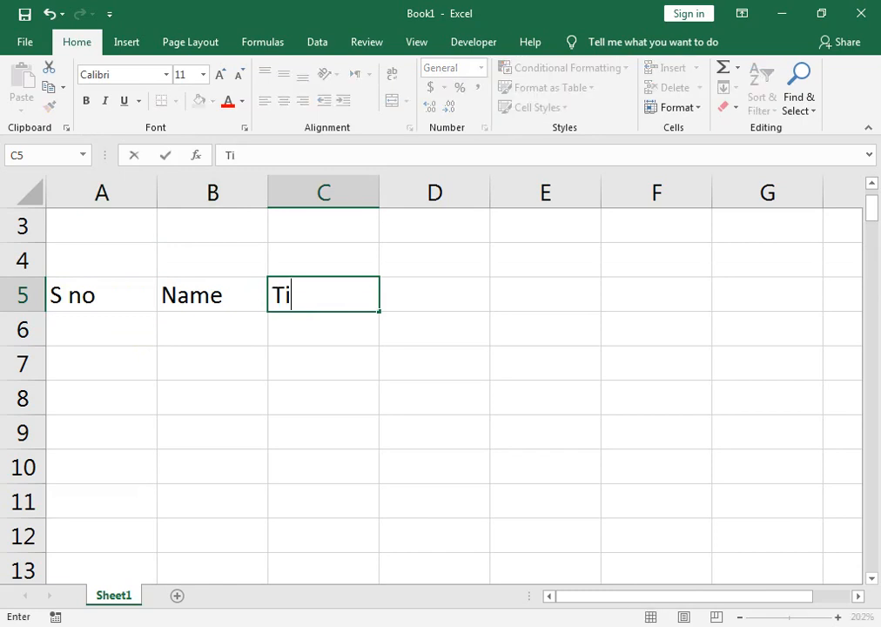
type("me Inn")
key("BackSpace")
key("BackSpace")
key("BackSpace")
type("in")
key("Tab")
type("Ti")
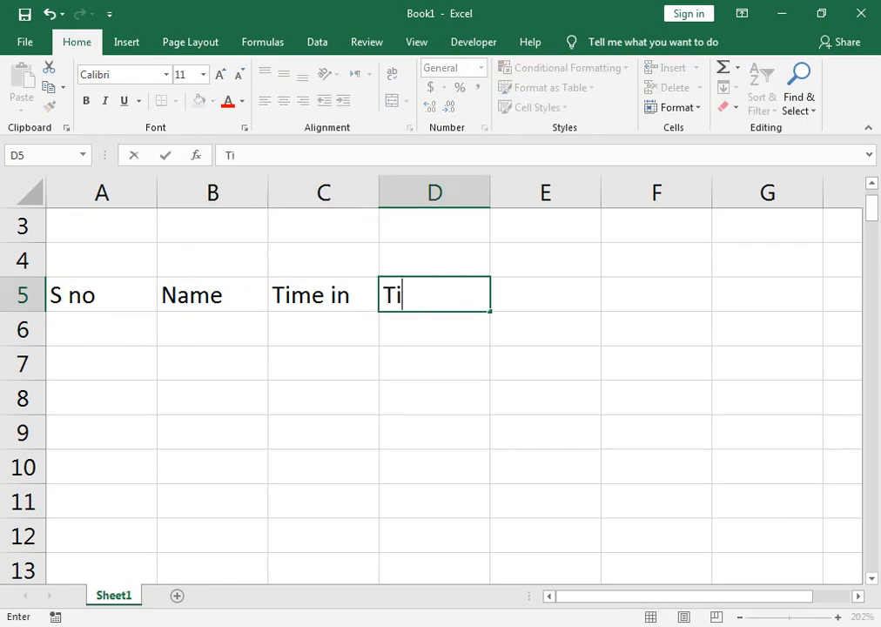
type("me oout")
key("BackSpace")
key("BackSpace")
key("BackSpace")
type("ut")
key("Return")
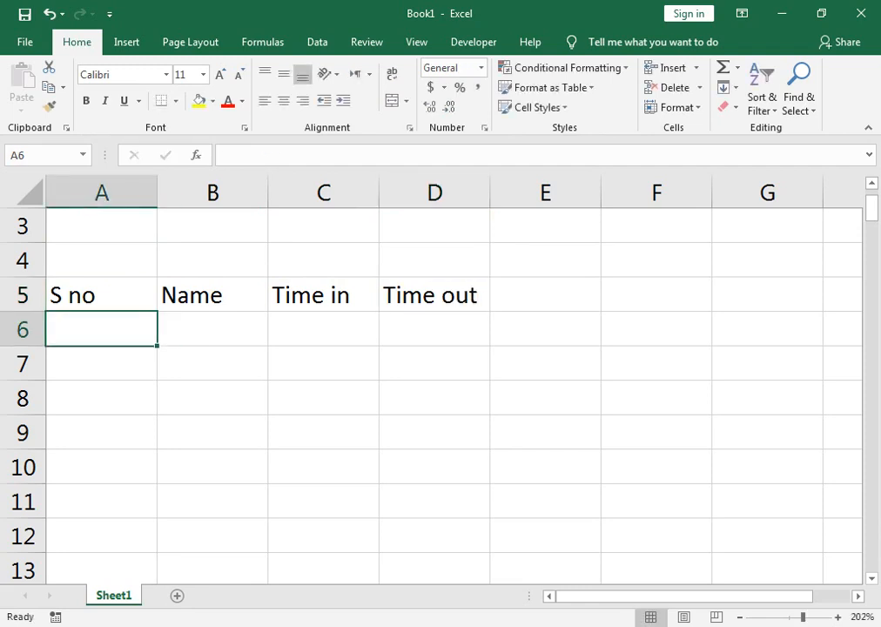
Fill the serial numbers 1 to 7 into A6:A12 under "S no" by extending the series started with 1 and 2.
type("1")
key("Return")
type("2")
key("Return")
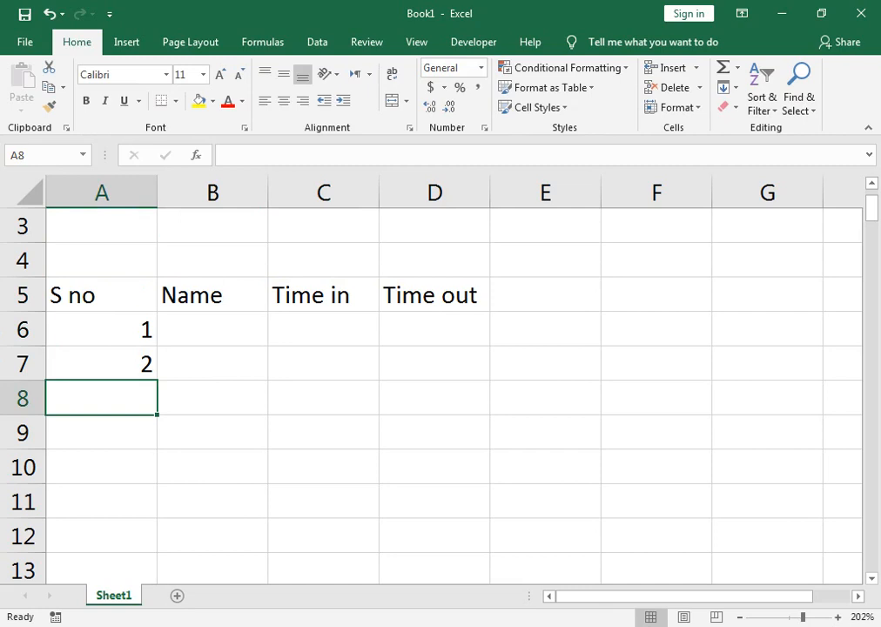
left_click_drag(70, 329, 78, 352)
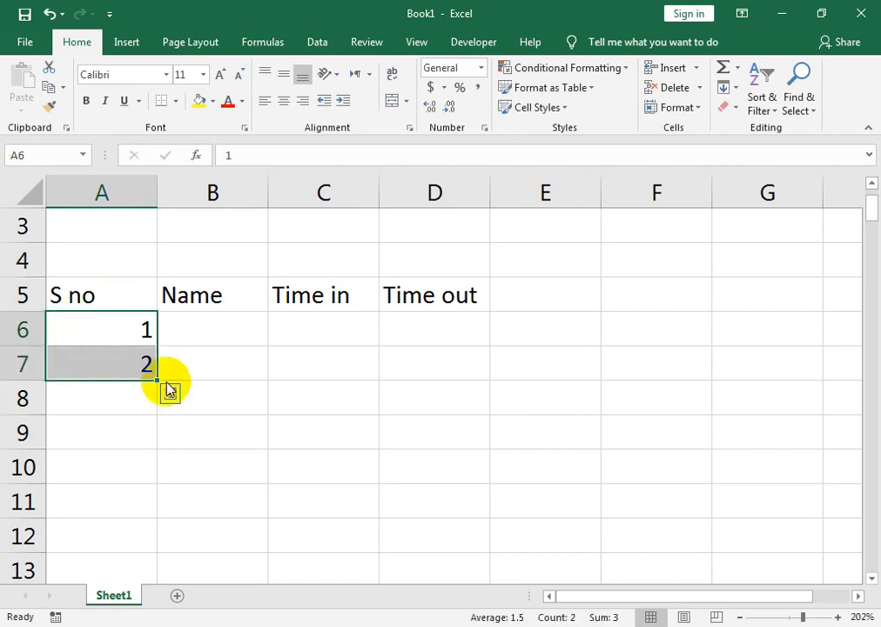
left_click_drag(160, 383, 167, 561)
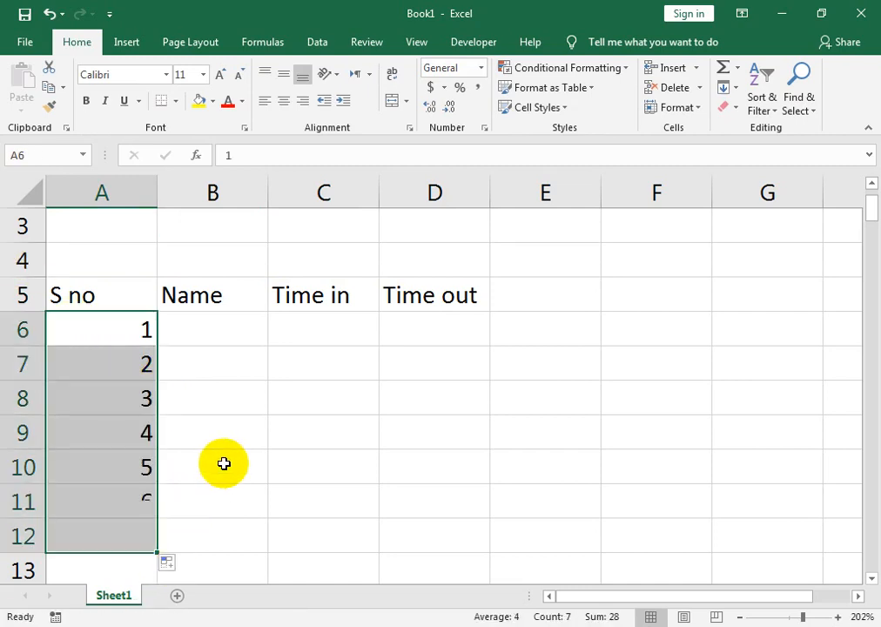
Enter the first four employees' names in B6:B9 under "Name".
left_click(193, 330)
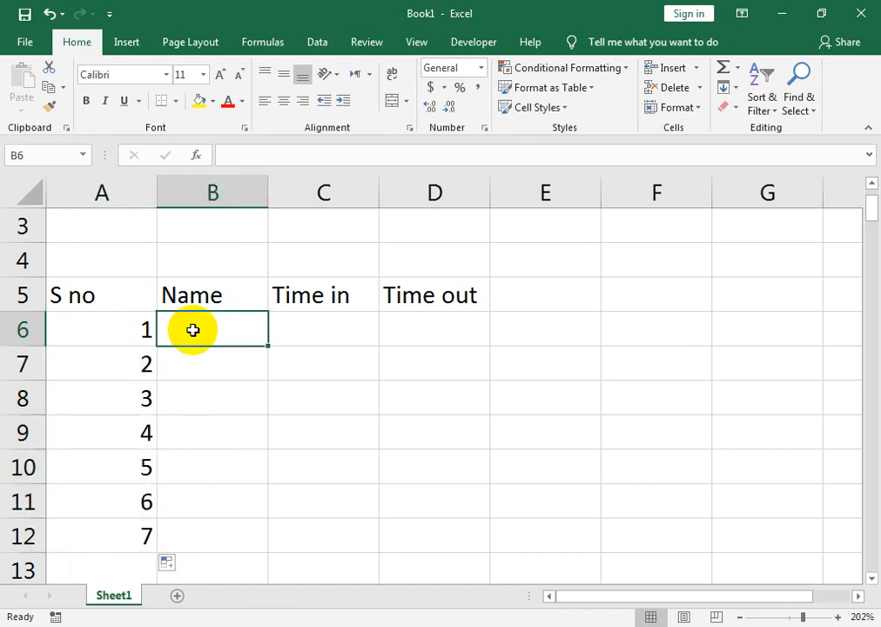
type("asad")
key("Return")
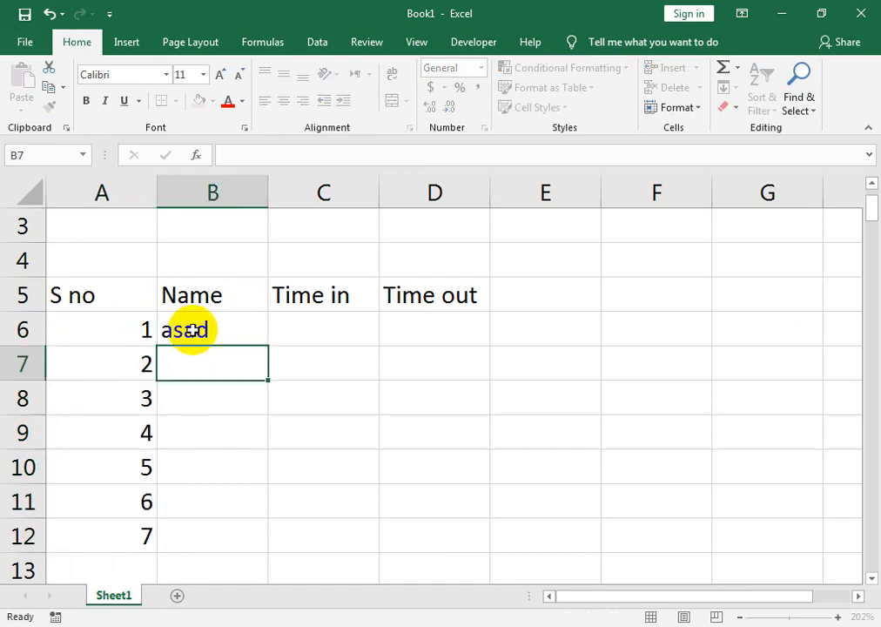
type("umer")
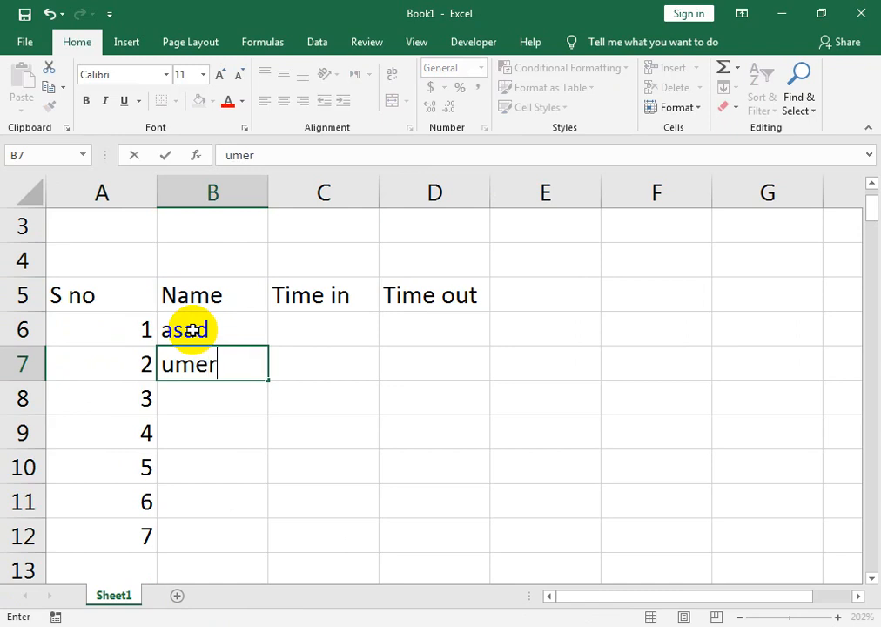
key("Return")
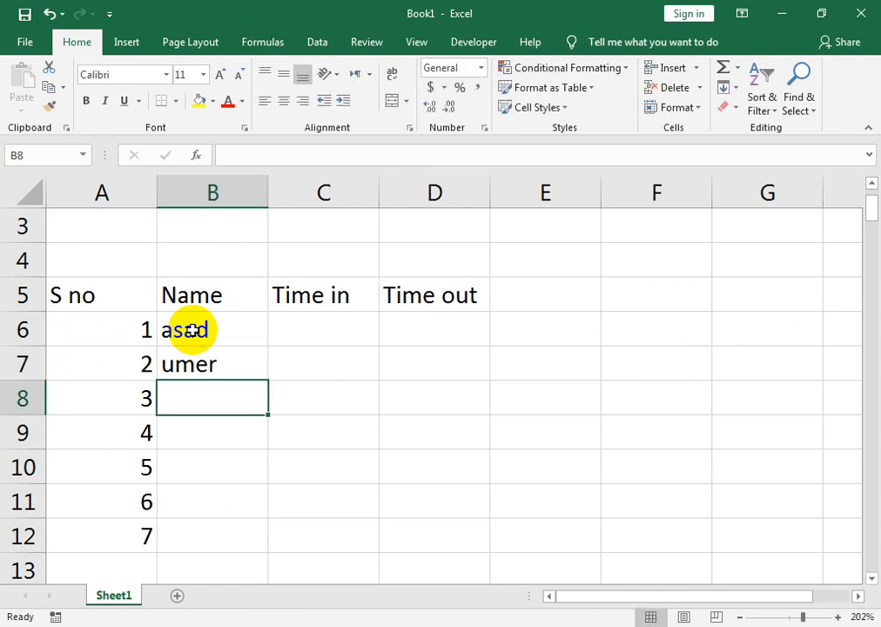
type("pappo")
key("Return")
type("puneet")
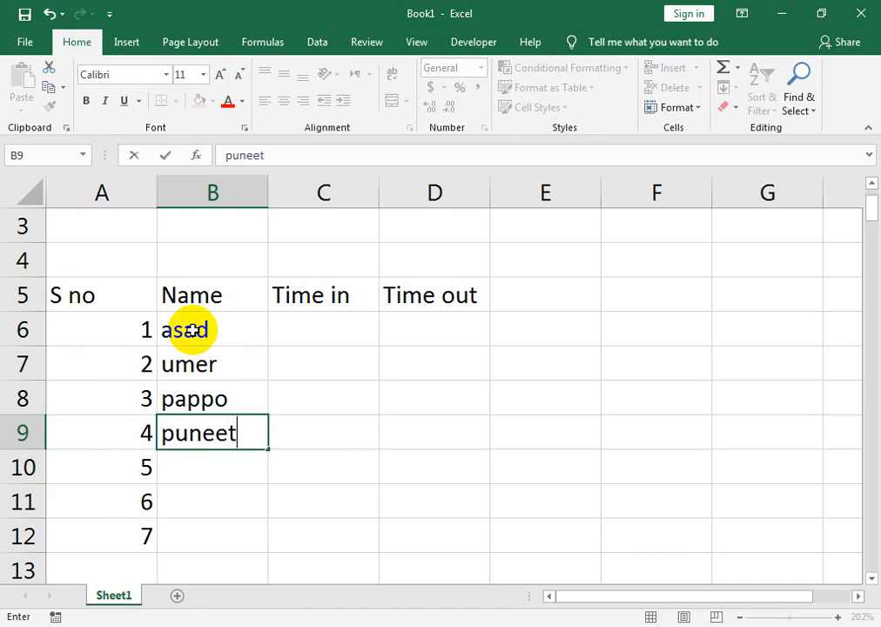
key("Return")
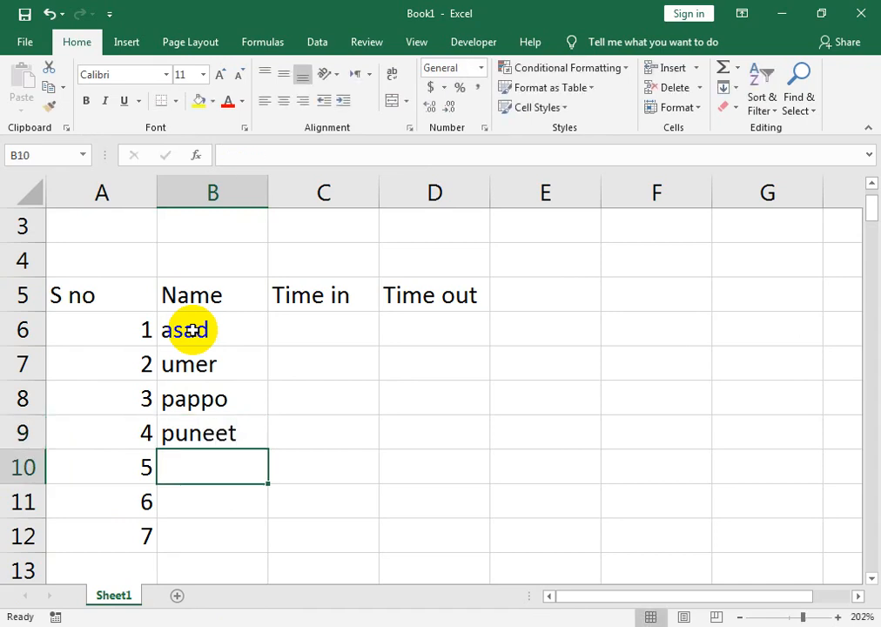
Enter the remaining three employees' names in B10:B12.
type("ghayoor")
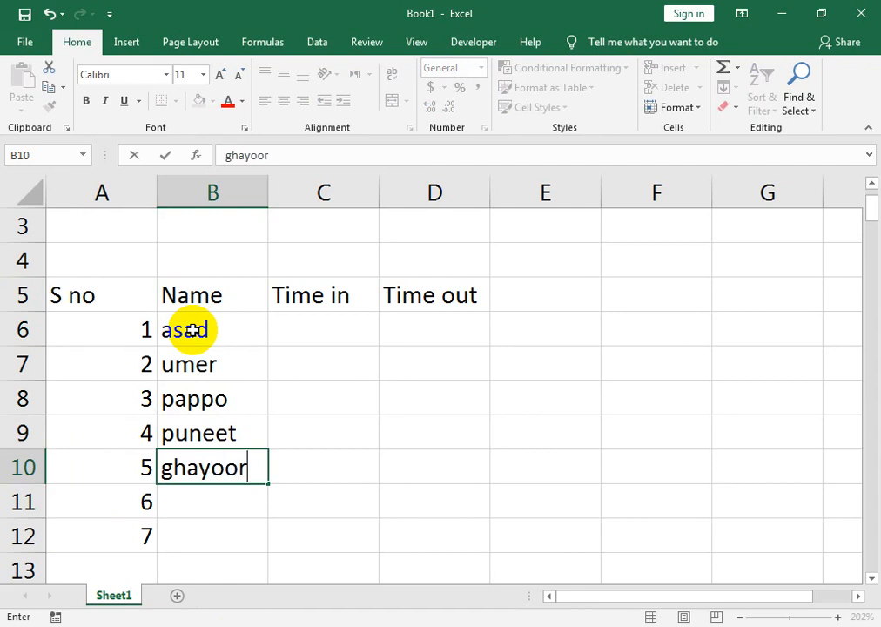
key("Return")
type("waqas")
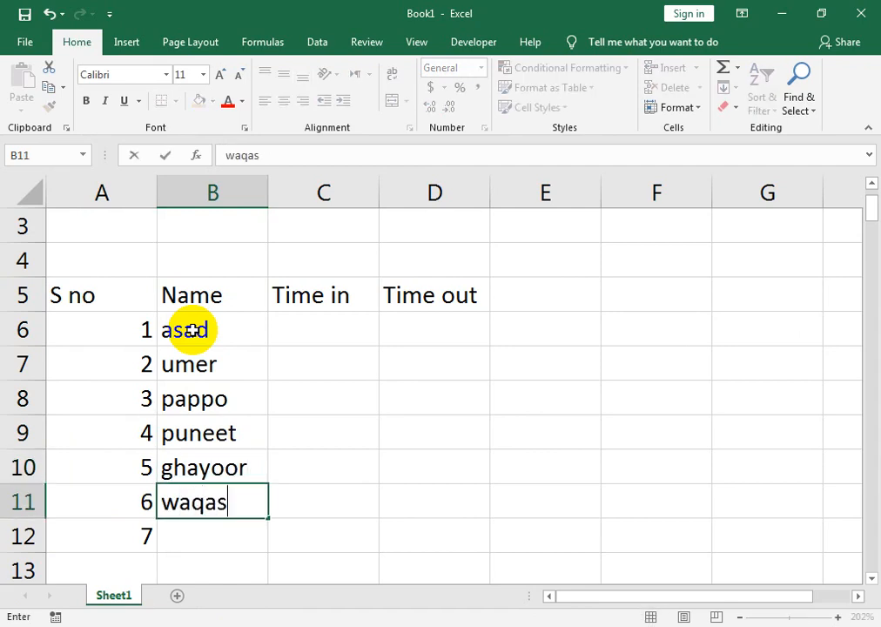
key("Return")
type("r")
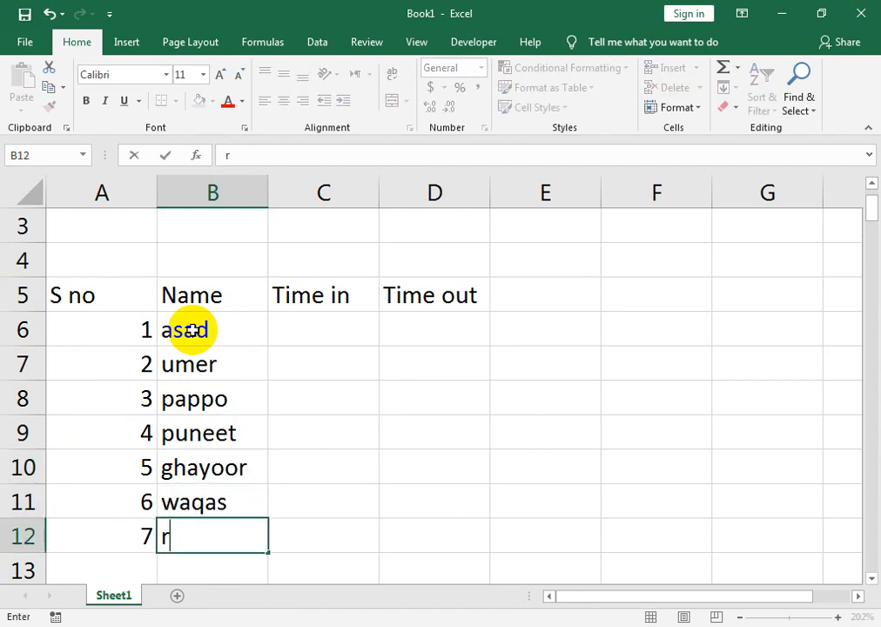
type("ehan")
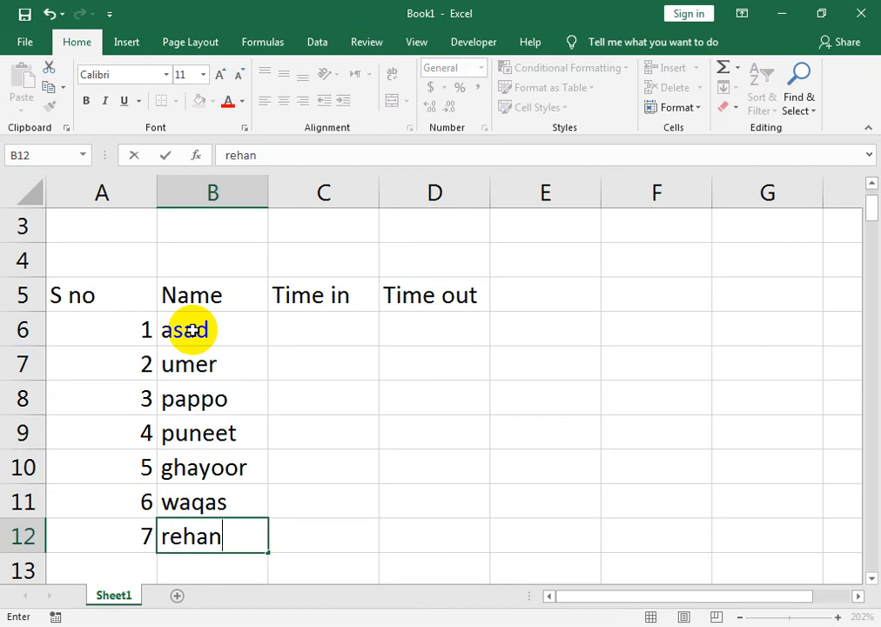
key("Up")
Record 13:00 as the time in and 21:00 as the time out for serial number 2, in C7 and D7.
key("Right")
key("Up")
key("Up")
key("Up")
key("Up")
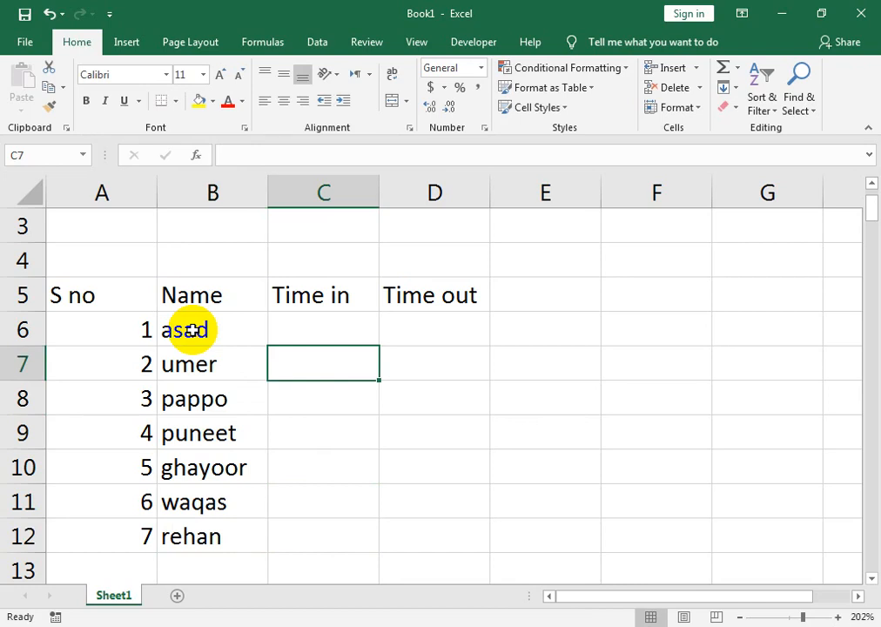
type("13:")
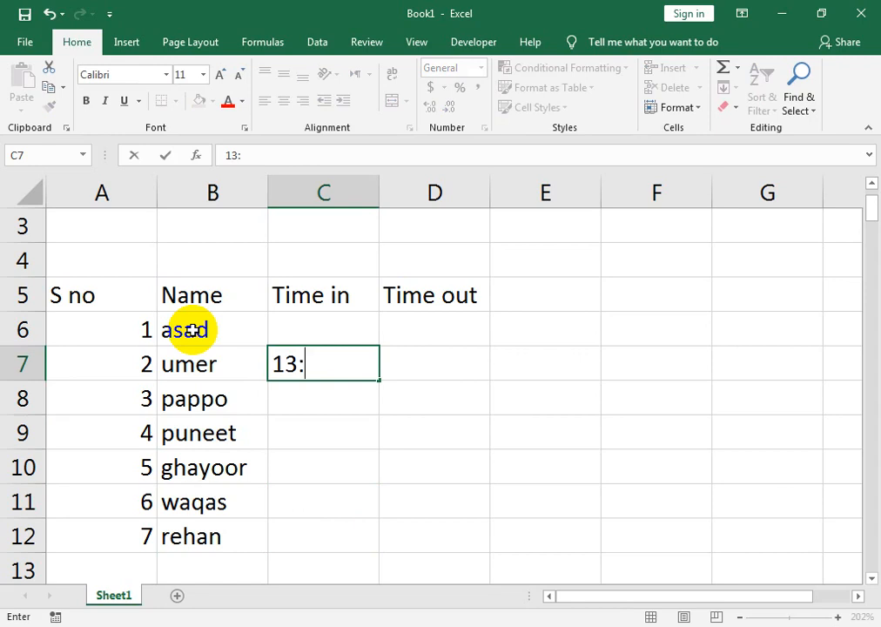
type("00")
key("Return")
key("Up")
key("Right")
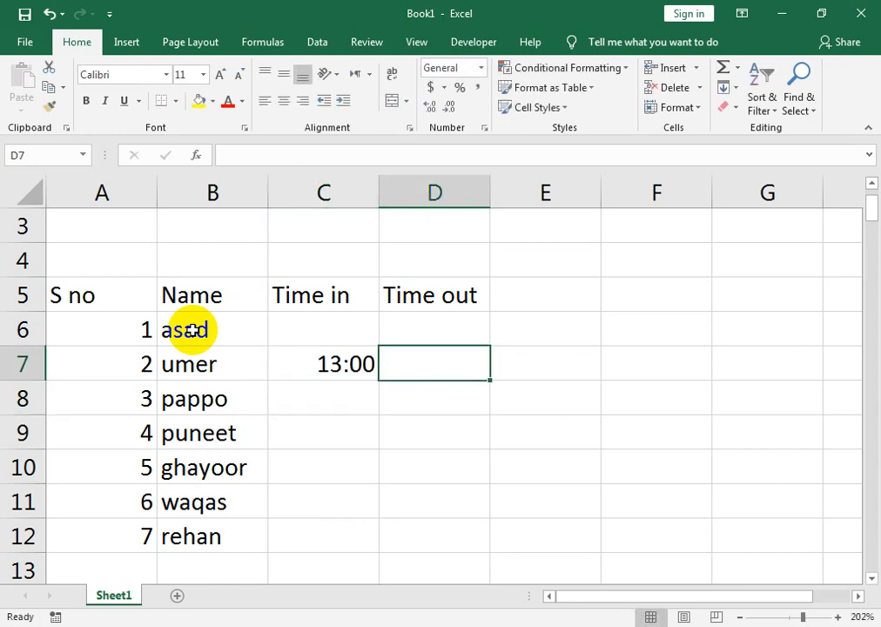
type("21:00")
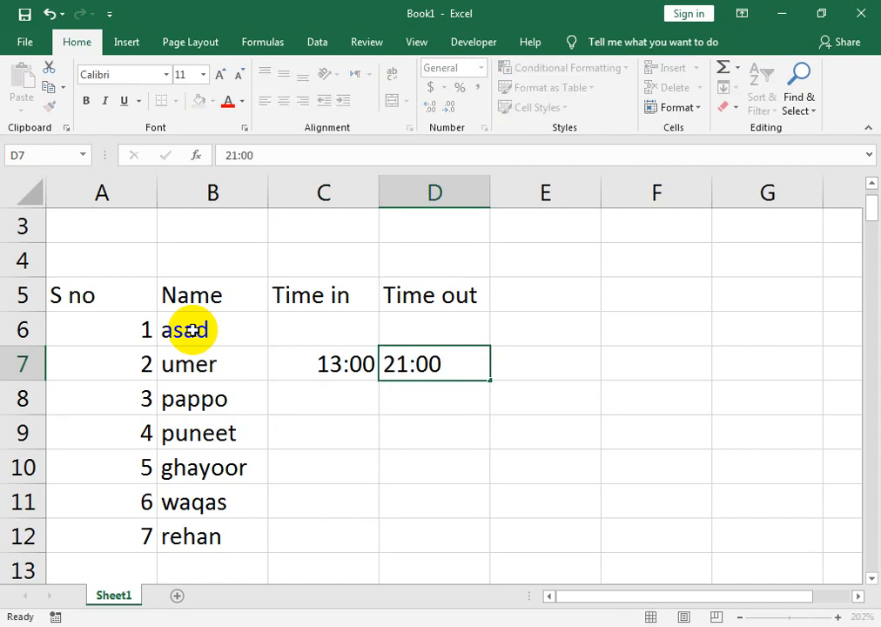
key("Return")
Record 12:00 as the time in and 18:00 as the time out for serial number 1, in C6 and D6.
key("Up")
key("Left")
key("Up")
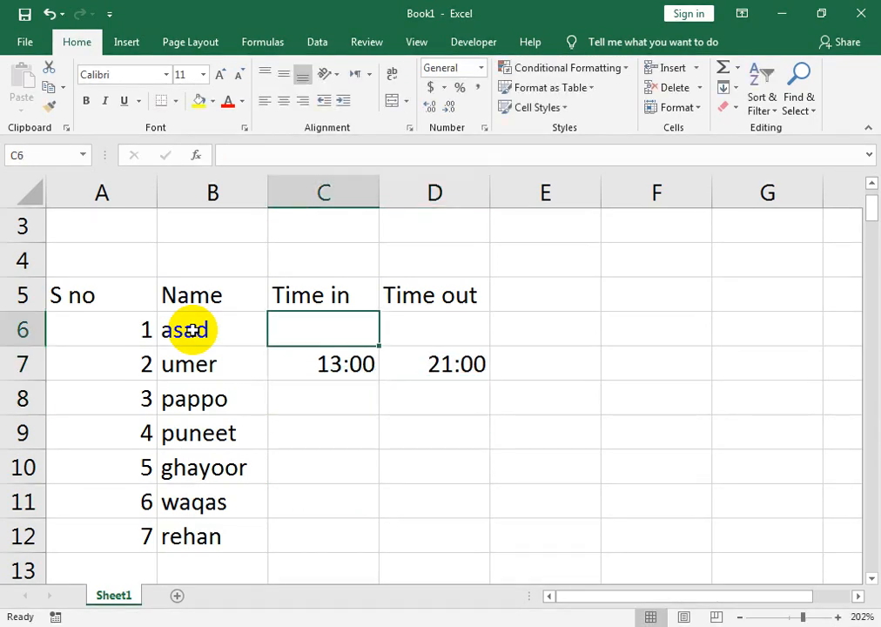
type("125:")
key("BackSpace")
key("BackSpace")
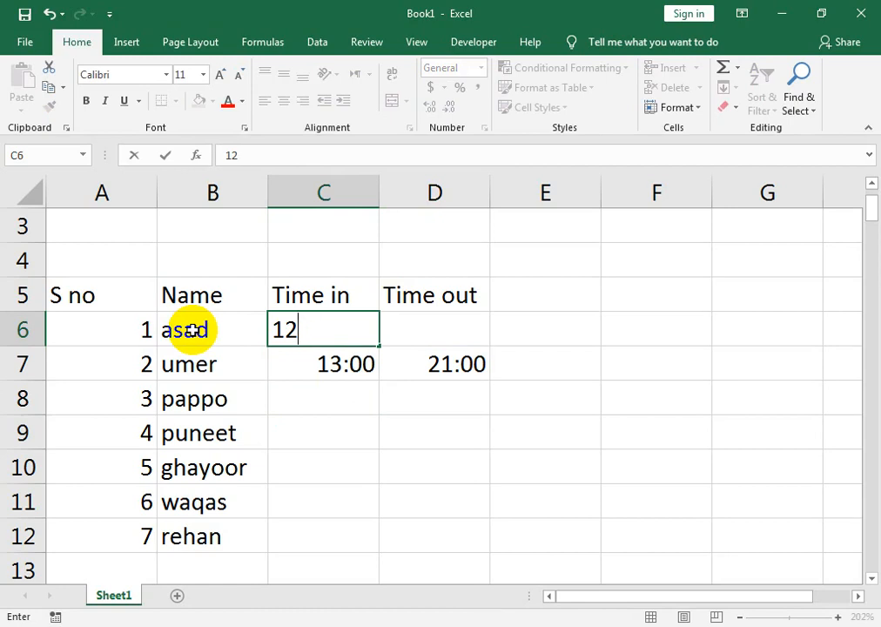
type(":00")
key("Return")
key("Right")
key("Up")
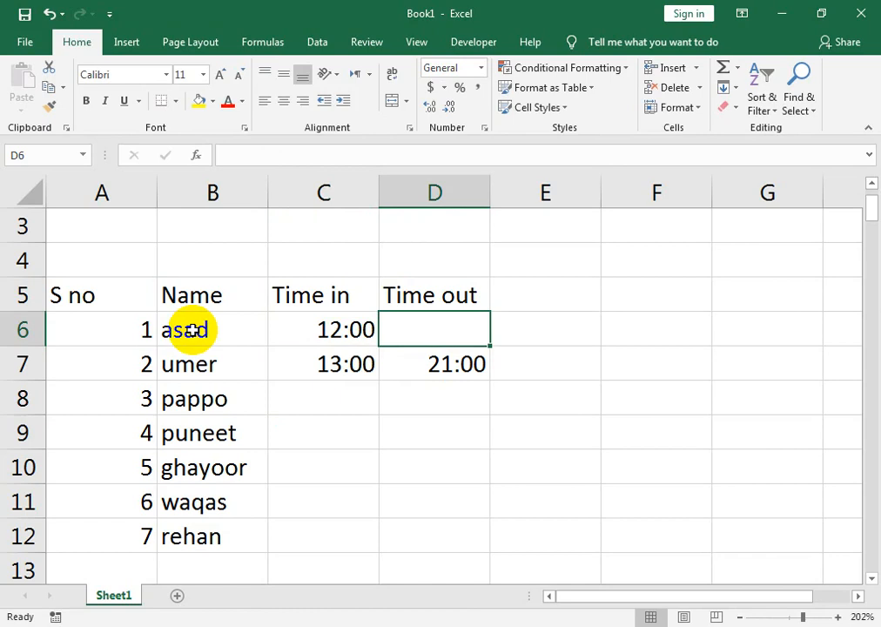
type("18:00")
key("Return")
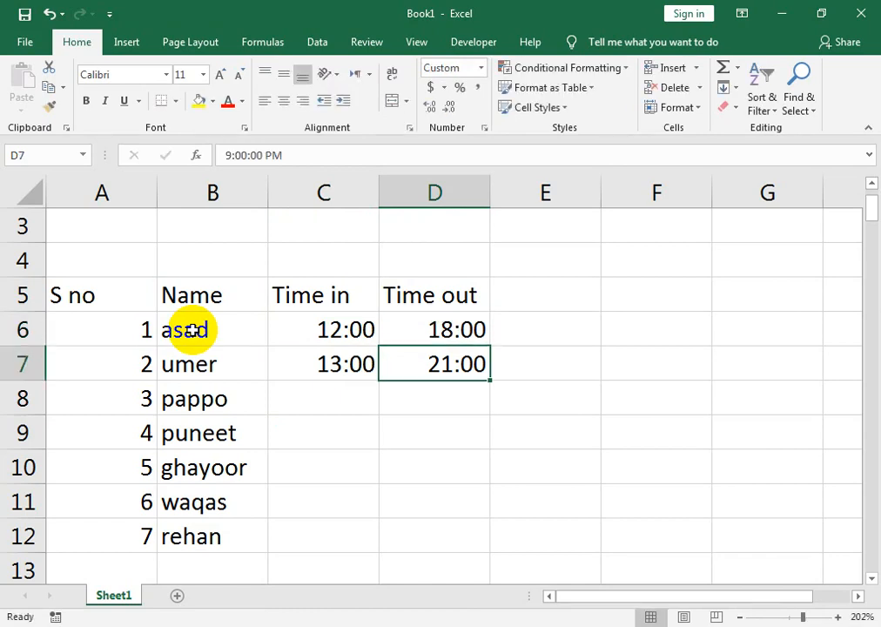
Record 18:00 as the time in and 11:00 as the time out for serial number 3, in C8 and D8.
key("Down")
key("Left")
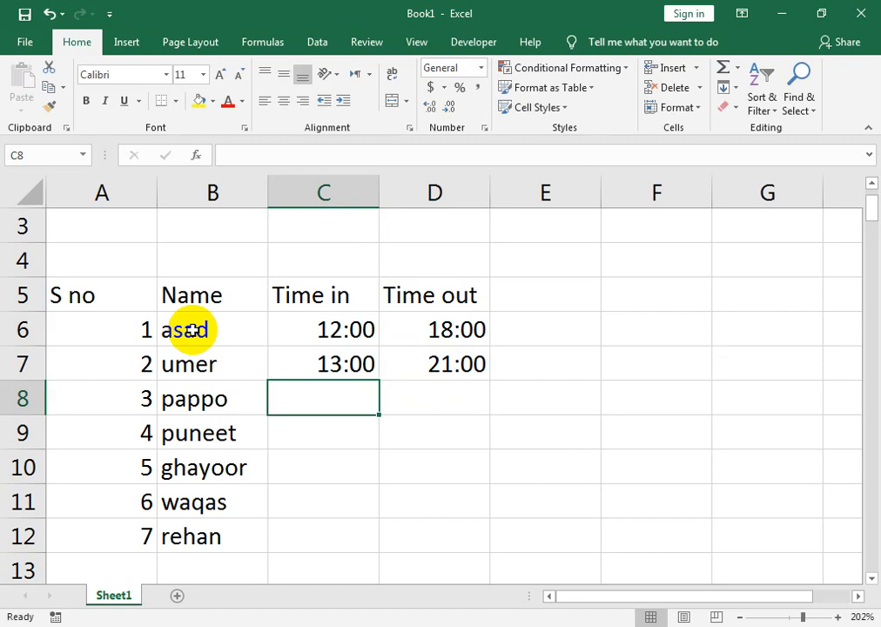
type("18:00")
key("Return")
key("Up")
key("Right")
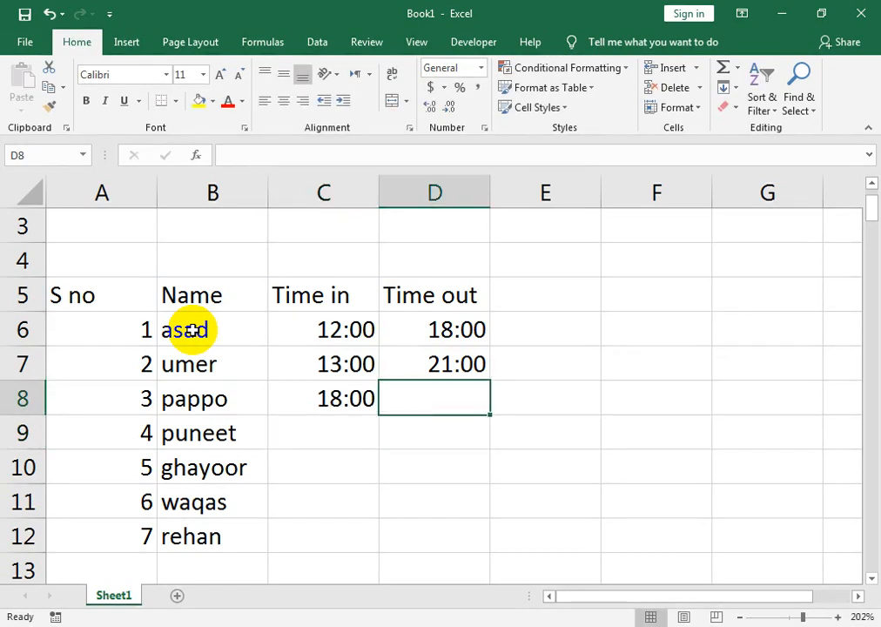
type("11:00")
key("Return")
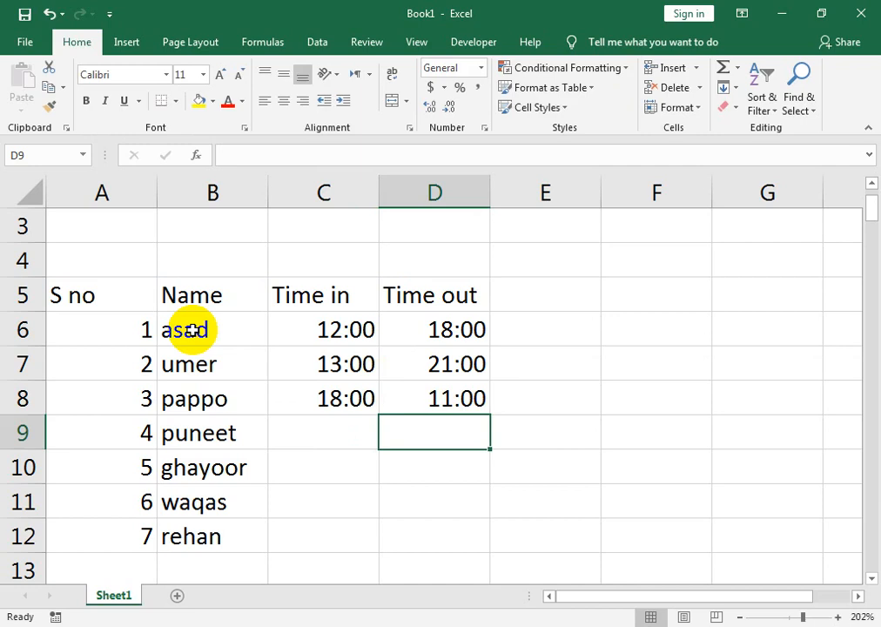
Change the time out for serial number 3 in D8 to 23:00.
key("Up")
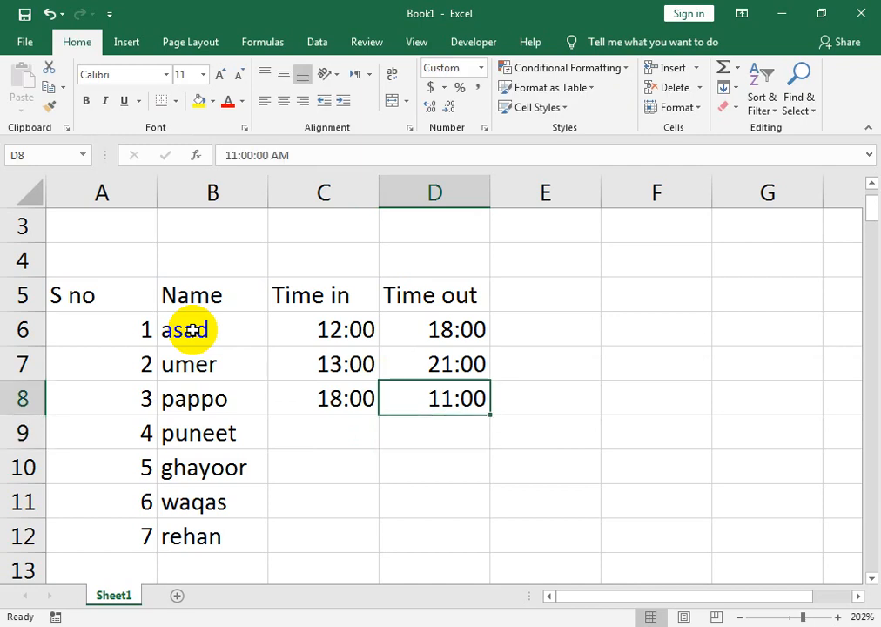
type("23:")
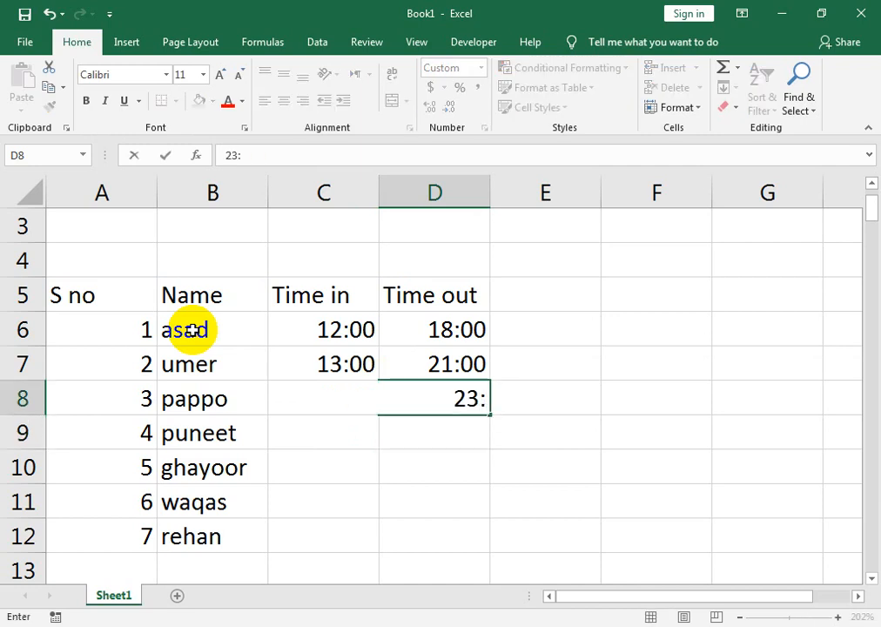
type("00")
key("Return")
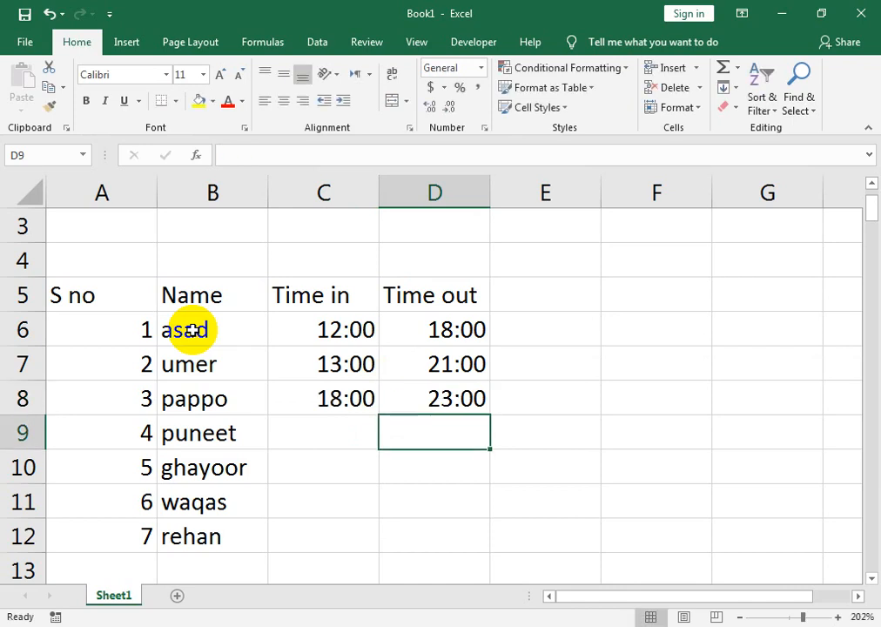
Record 19:00 as the time in and 06:00 as the time out for serial number 4, in C9 and D9.
key("Left")
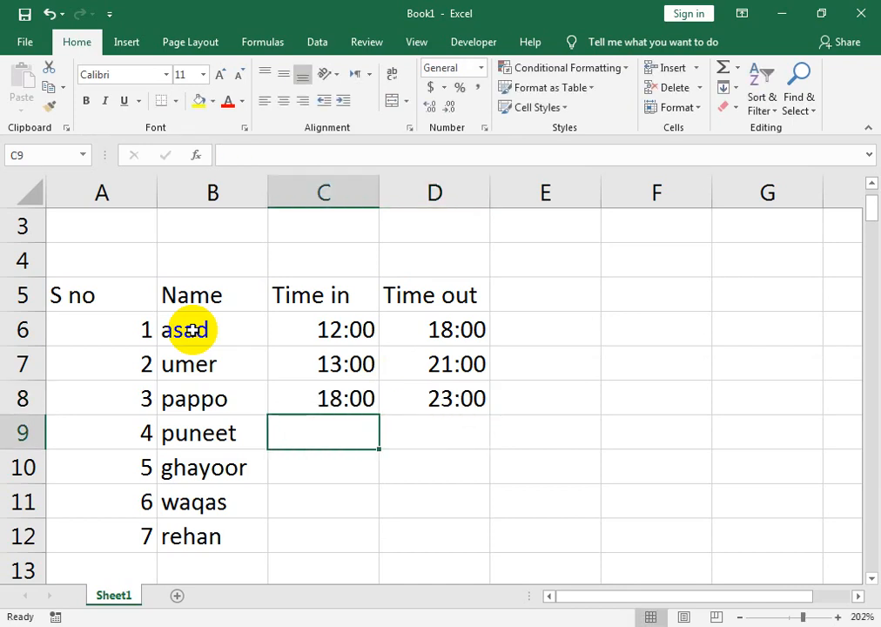
type("19:")
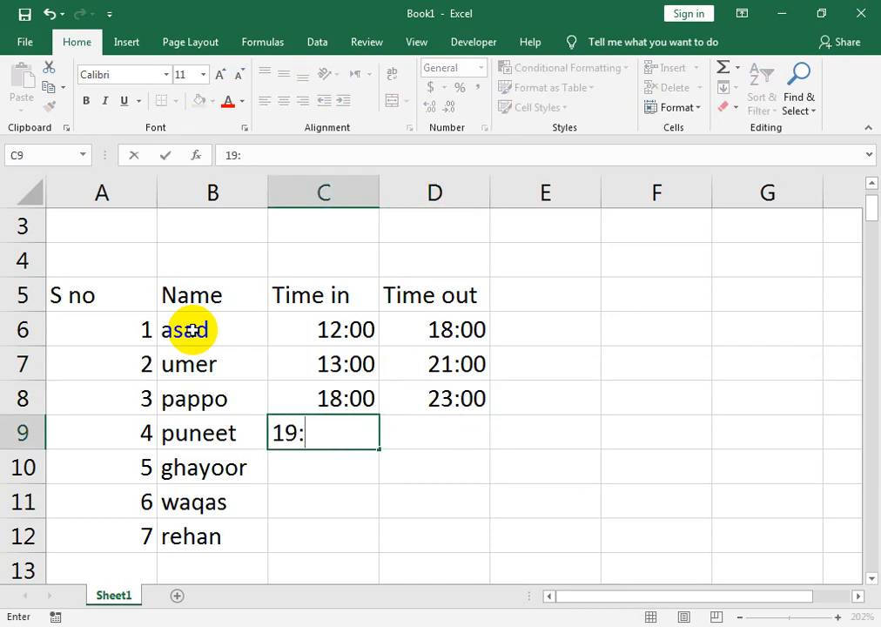
type("00")
key("Return")
key("Right")
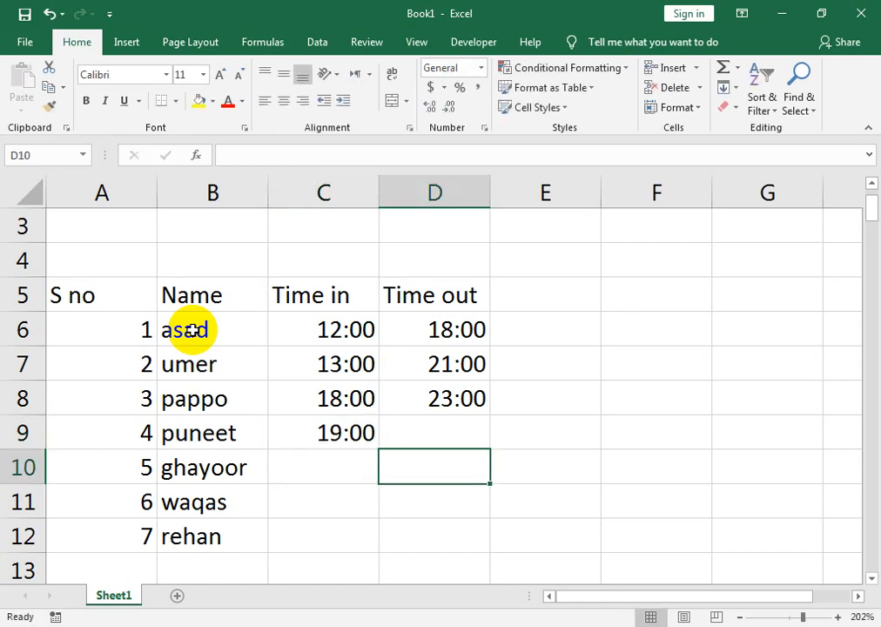
key("Up")
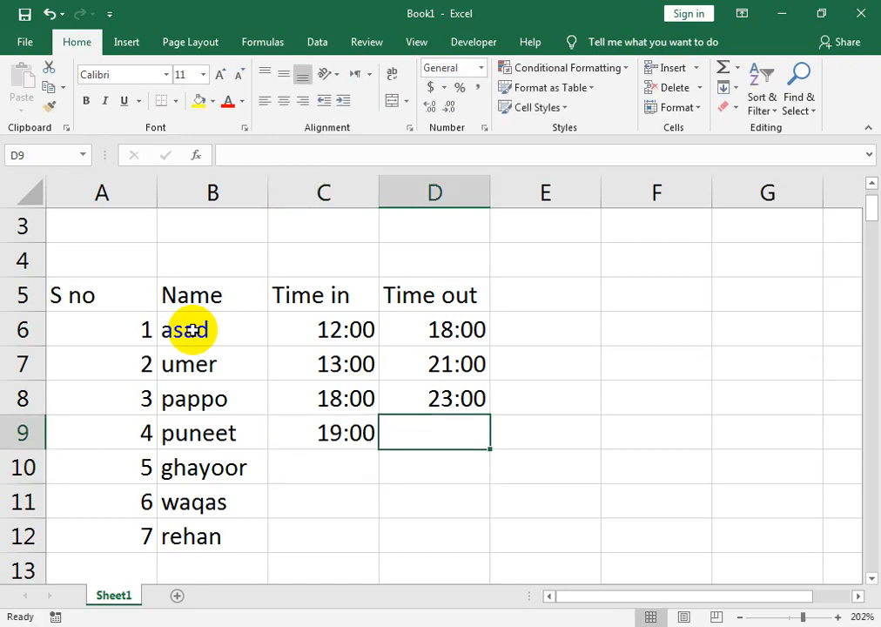
type("0")
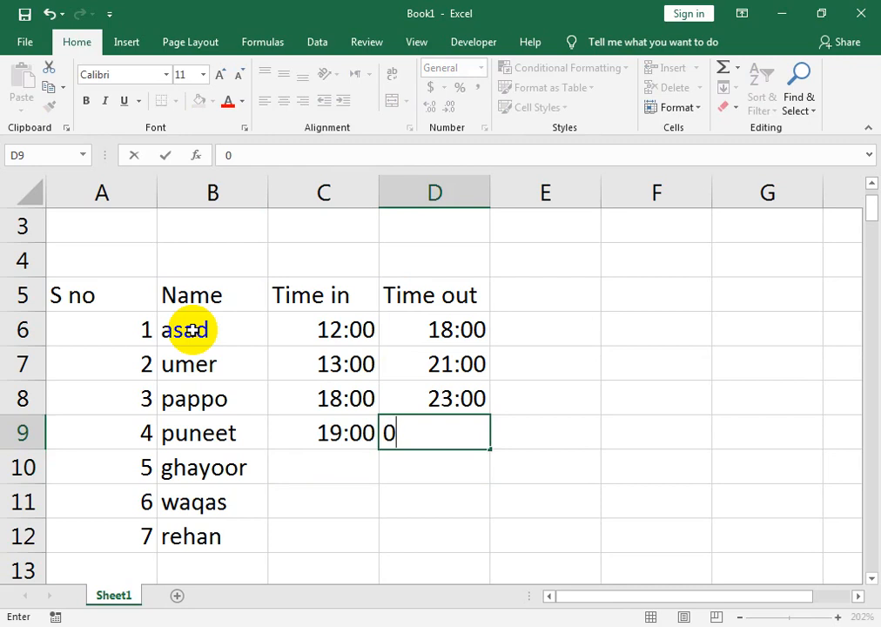
type("6:00")
key("Return")
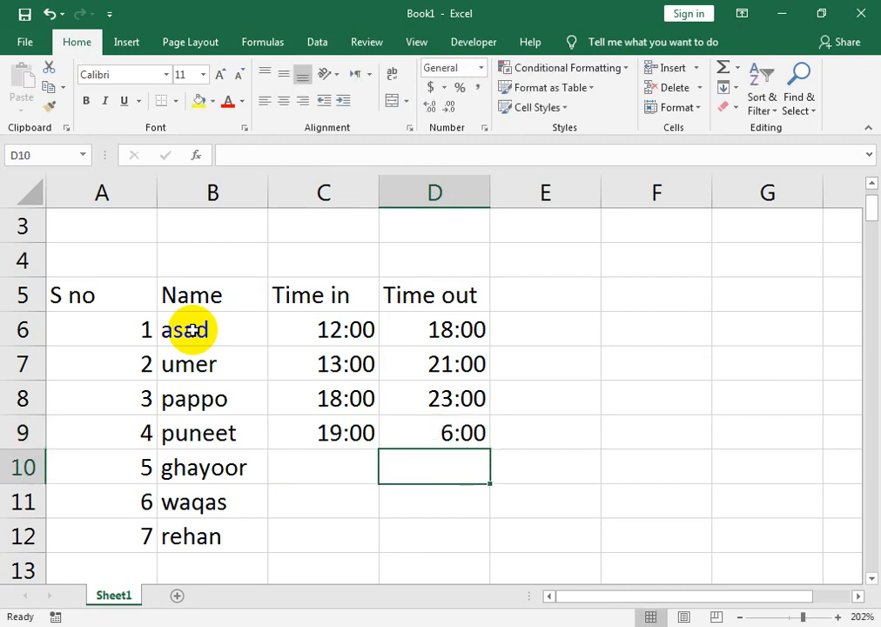
Record 19:00 as the time in and 23:00 as the time out for serial number 5, in C10 and D10.
key("Left")
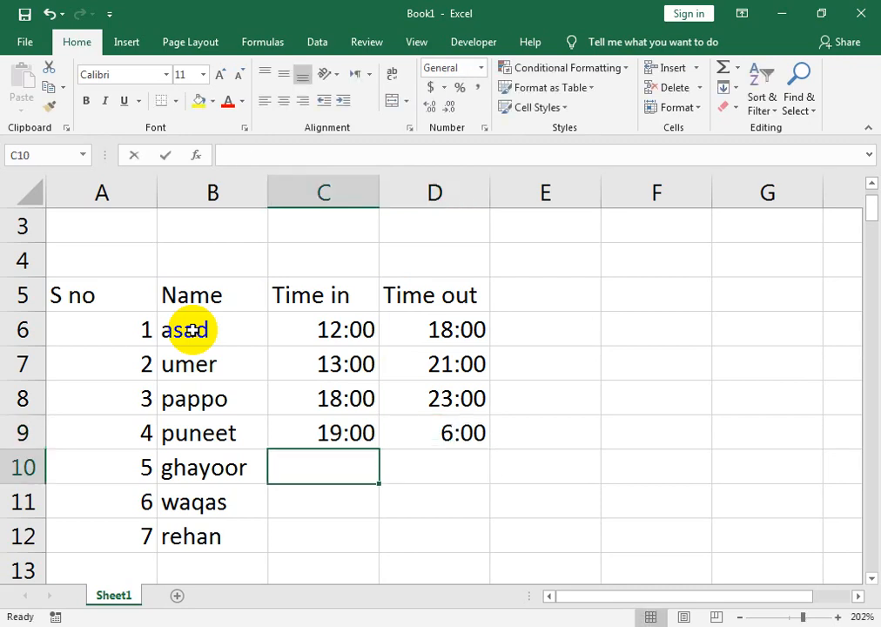
type("19:00")
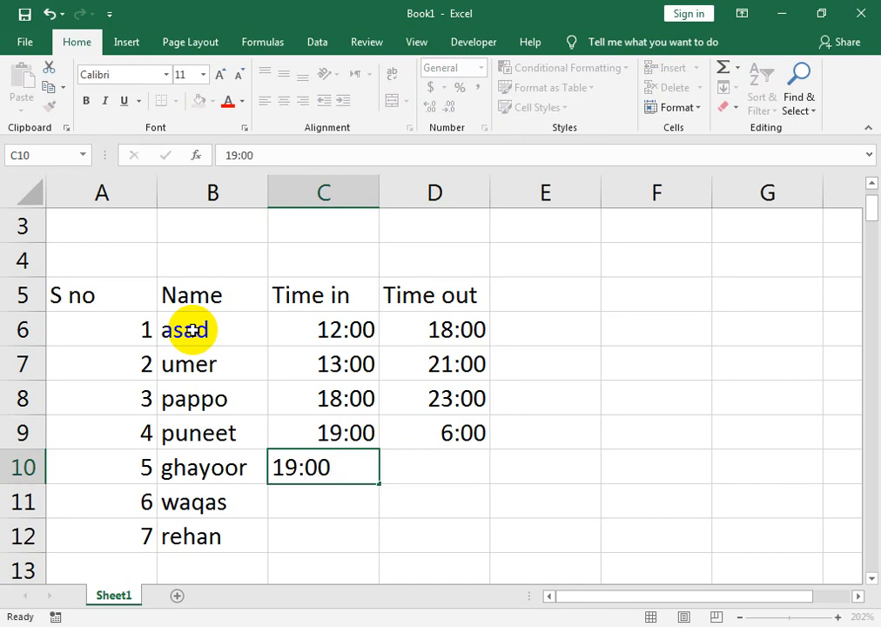
key("Tab")
type("23:00")
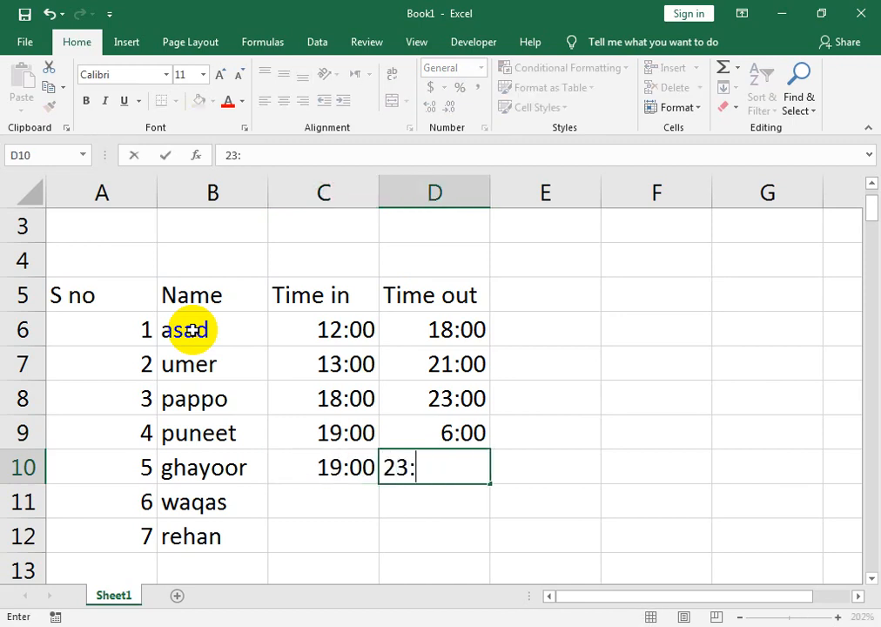
key("Return")
Record 21:00 as the time in and 02:00 as the time out for serial number 6, in C11 and D11.
key("Left")
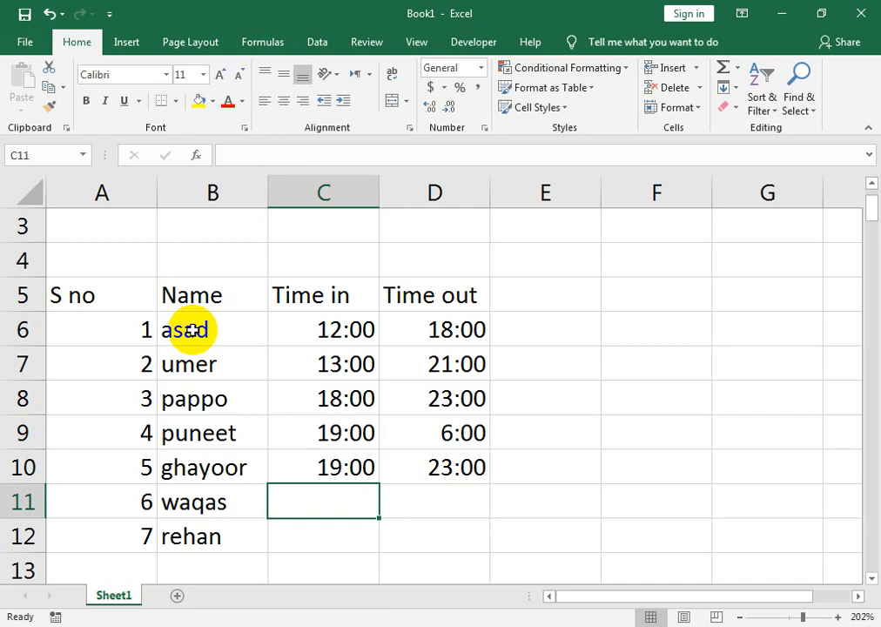
type("21:00")
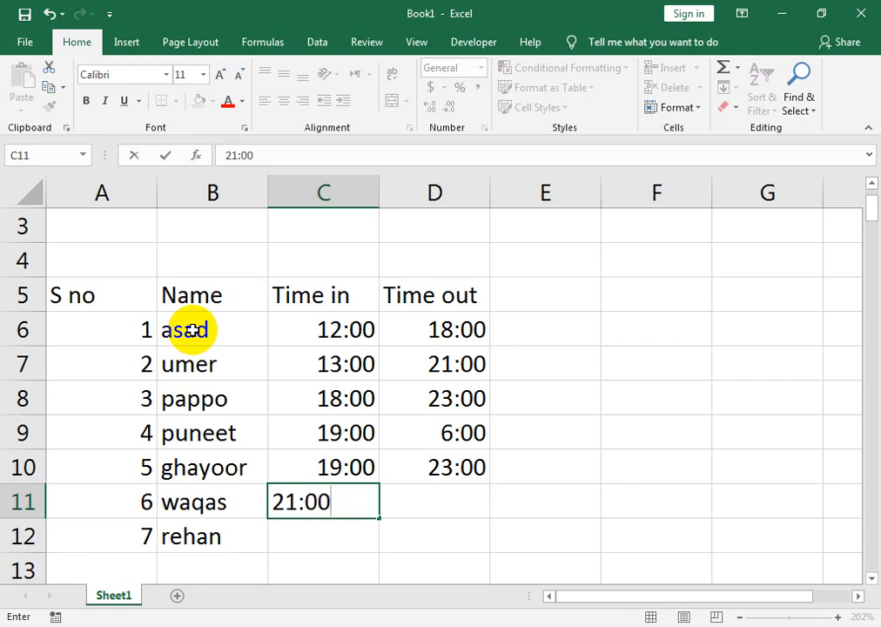
key("Tab")
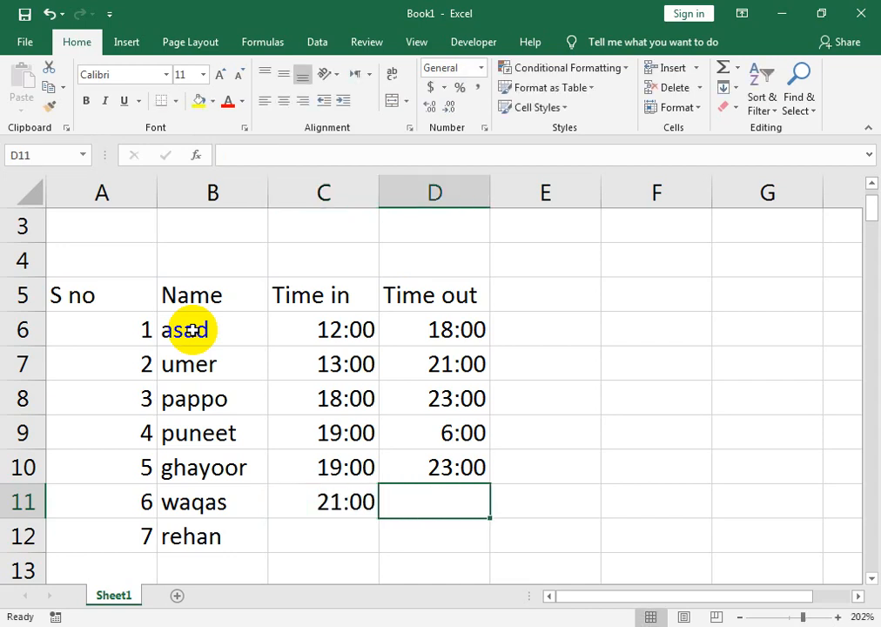
type("02:00")
key("Return")
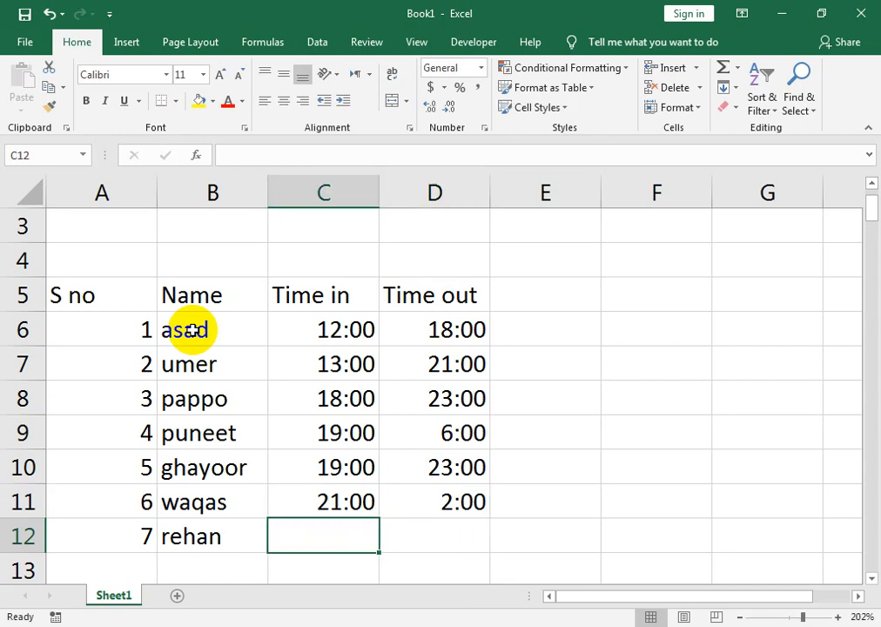
Record 08:00 as the time in and 19:00 as the time out for serial number 7, in C12 and D12.
type("08:00")
key("Tab")
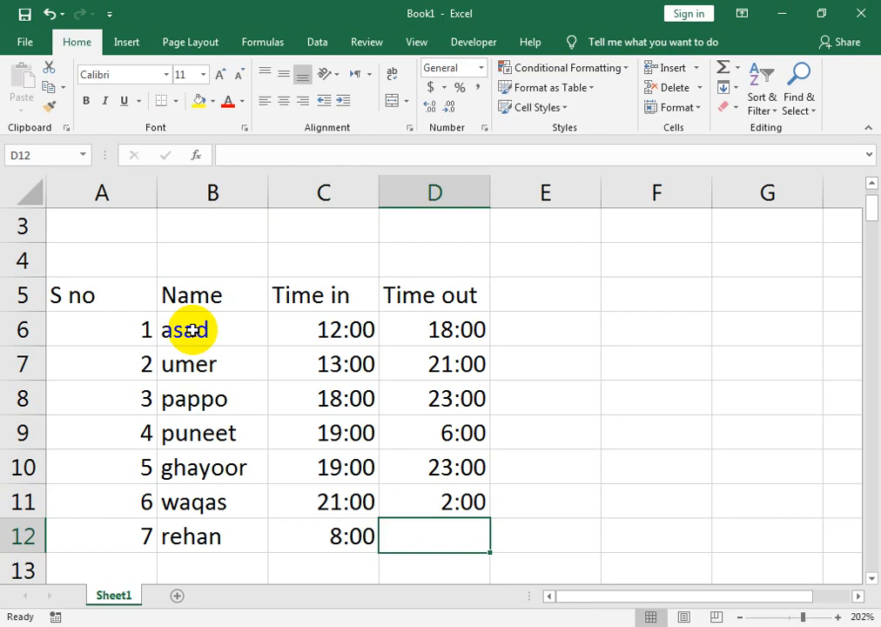
type("19:00")
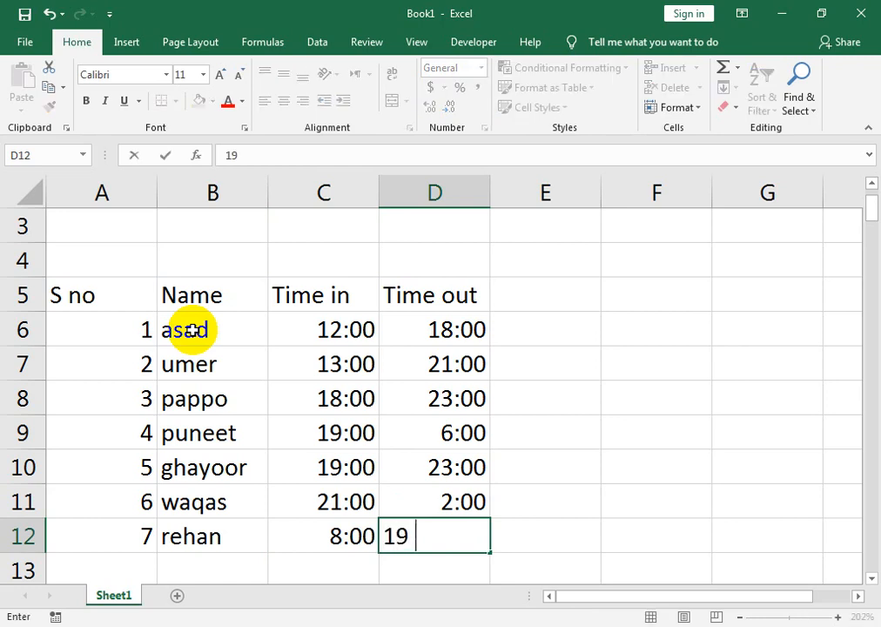
key("Tab")
Format all the times in C6:D12 with the custom number format h:mm AM/PM.
left_click_drag(279, 322, 414, 536)
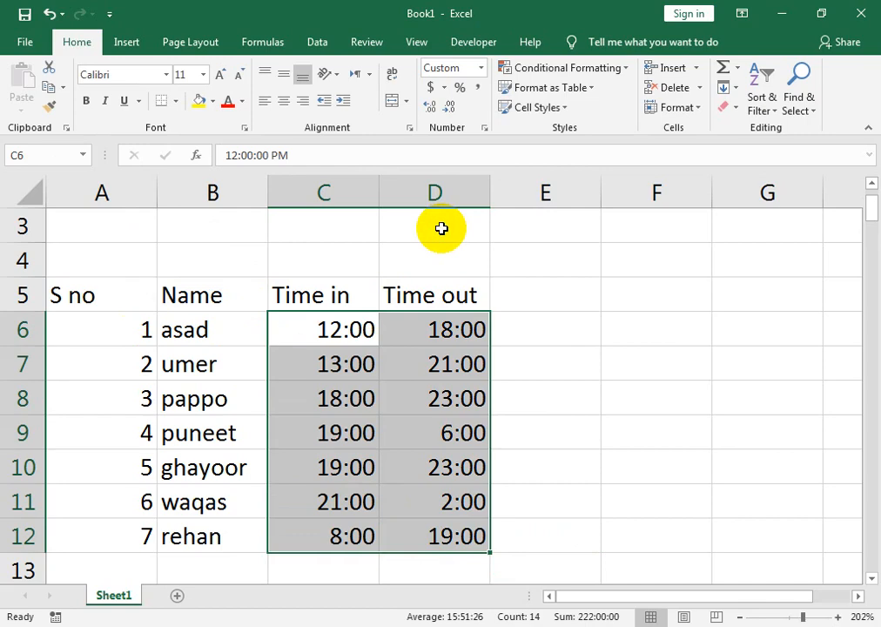
key("ctrl+1")
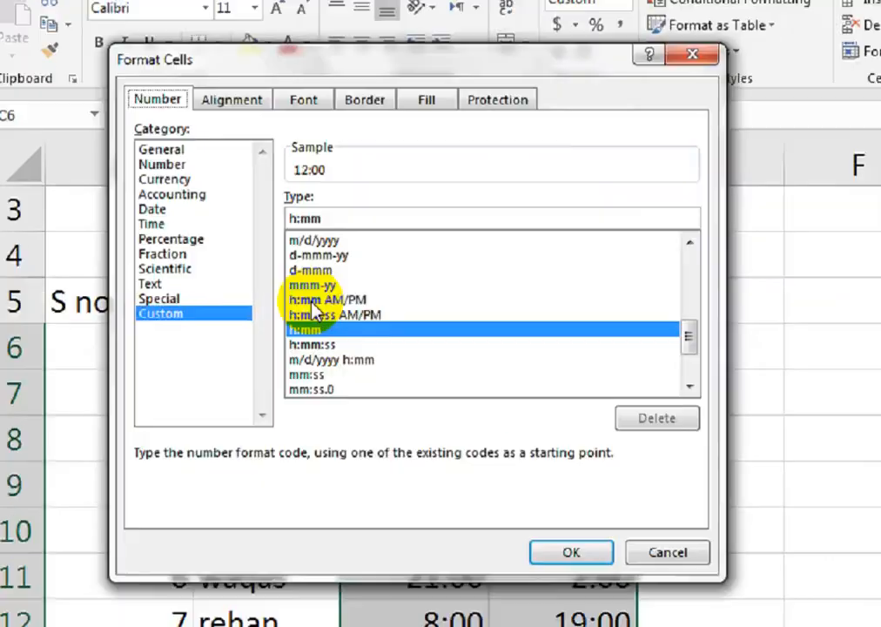
left_click(338, 301)
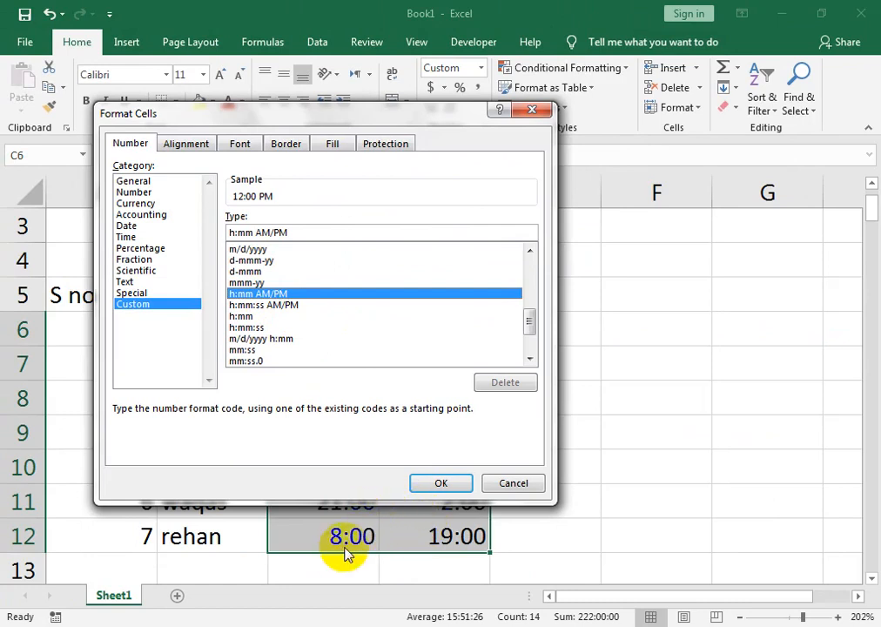
left_click(426, 484)
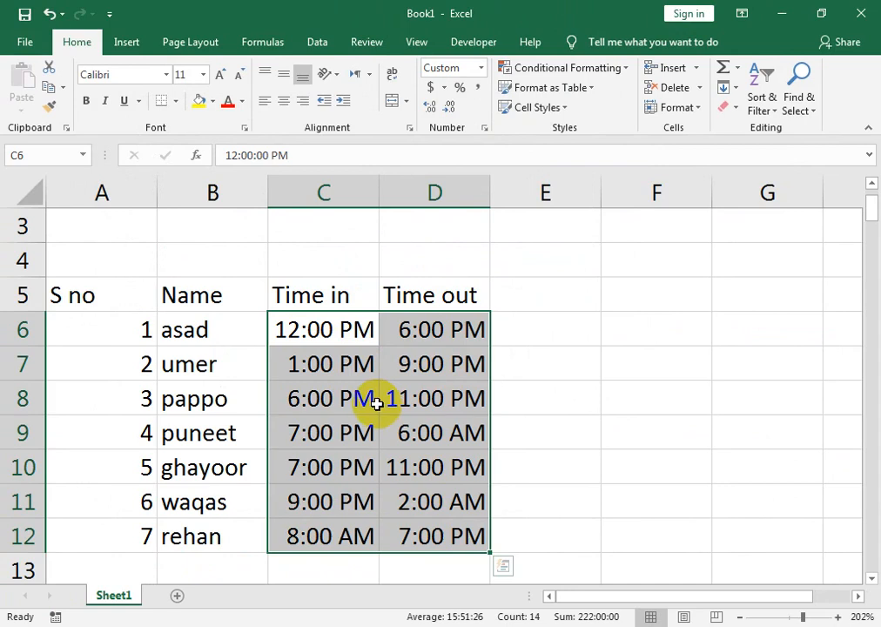
left_click(400, 467)
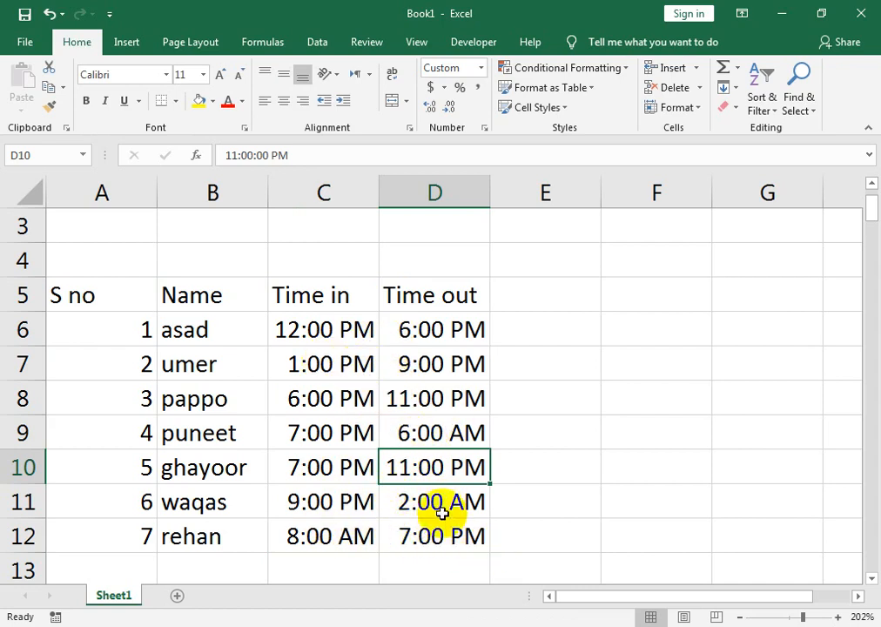
Change the time in for serial number 1 in C6 to 18:00.
left_click(350, 328)
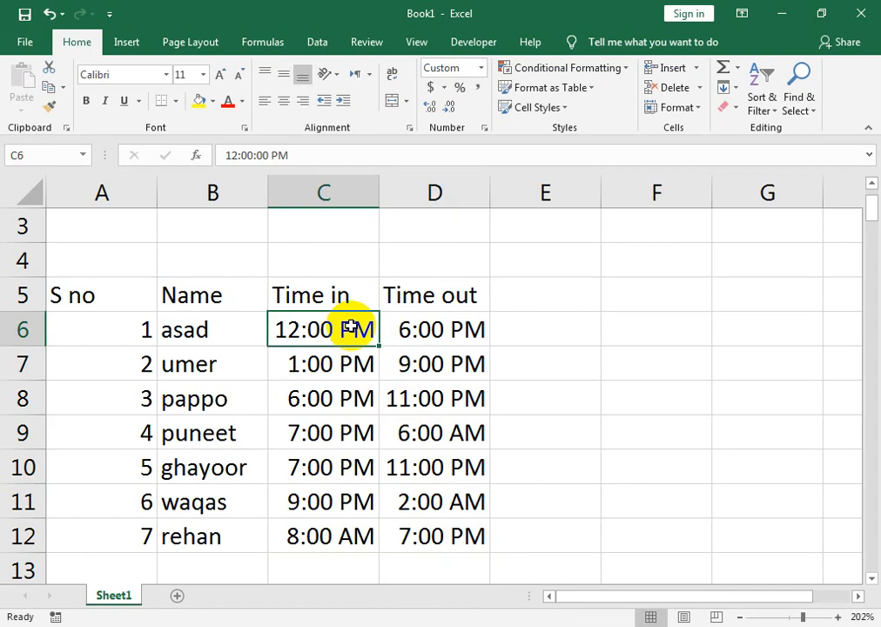
type("18")
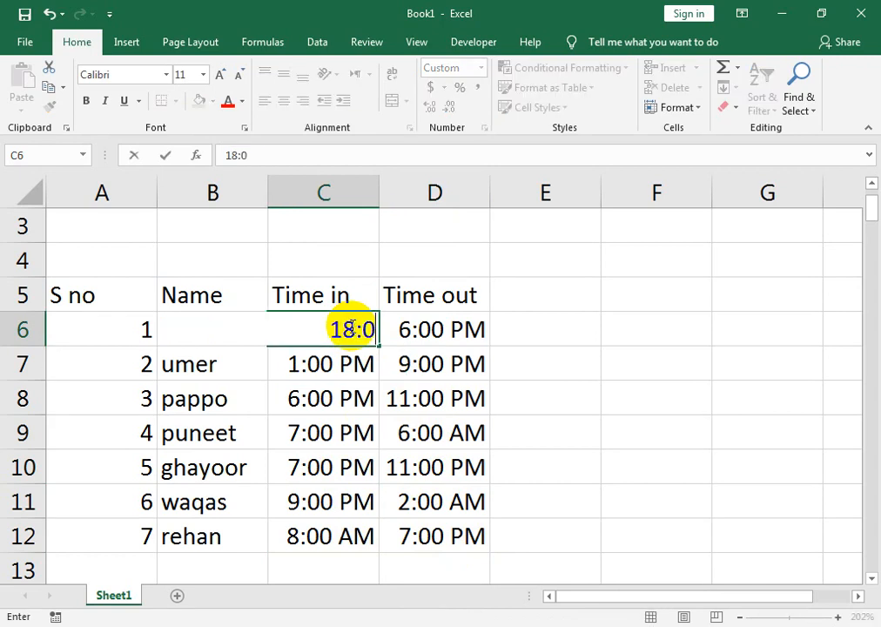
type(":0")
key("Return")
left_click(350, 327)
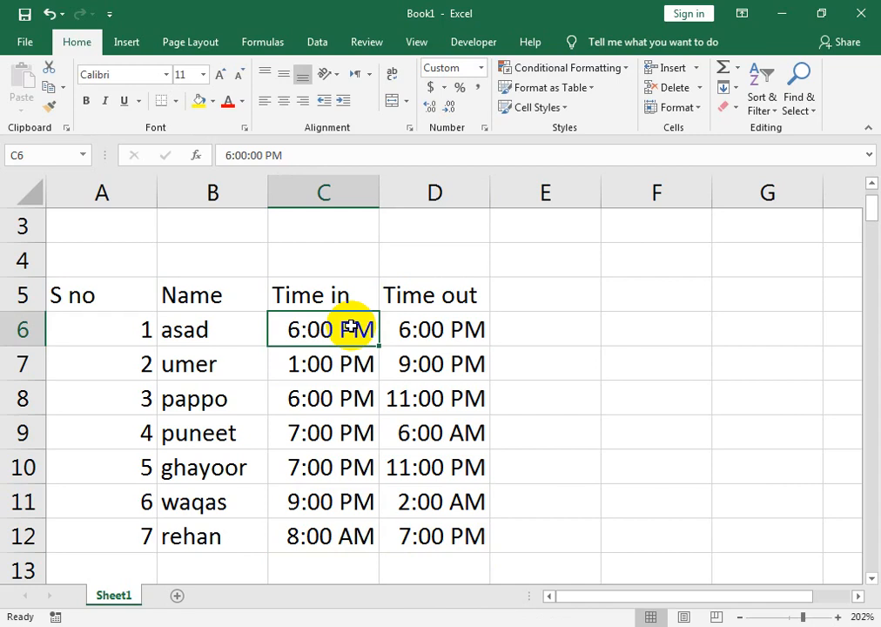
left_click(340, 337)
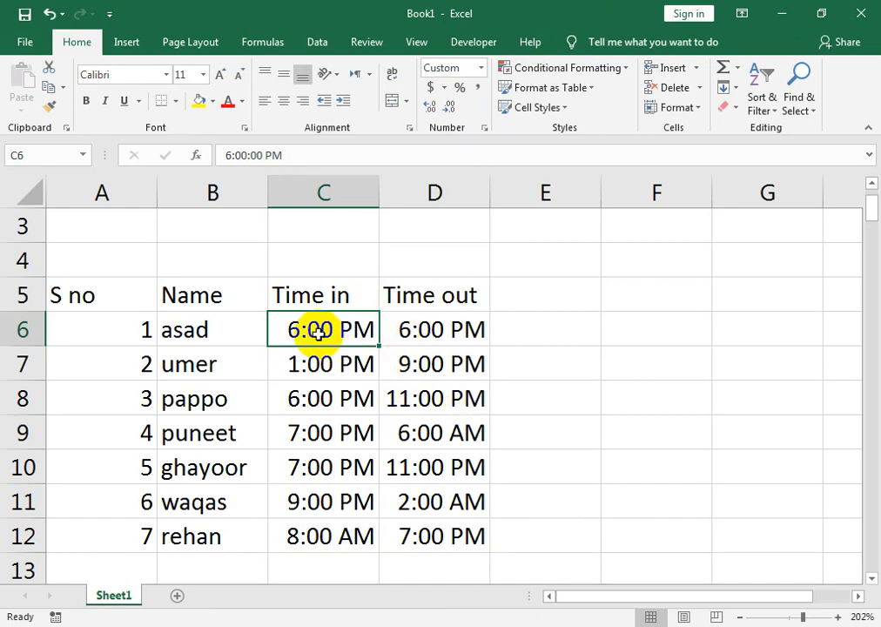
Change the time out for serial number 1 in D6 to 06:00.
left_click(437, 328)
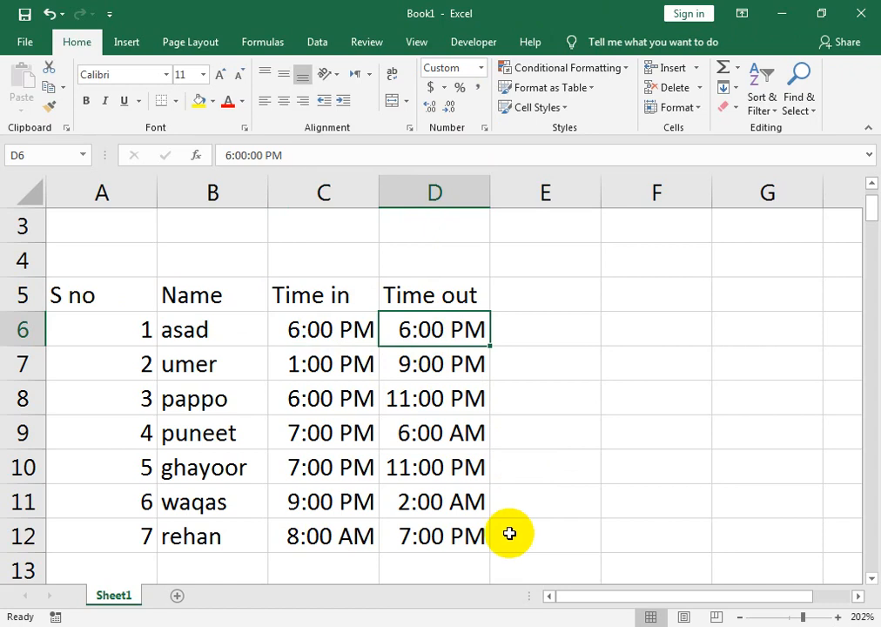
type("06:0")
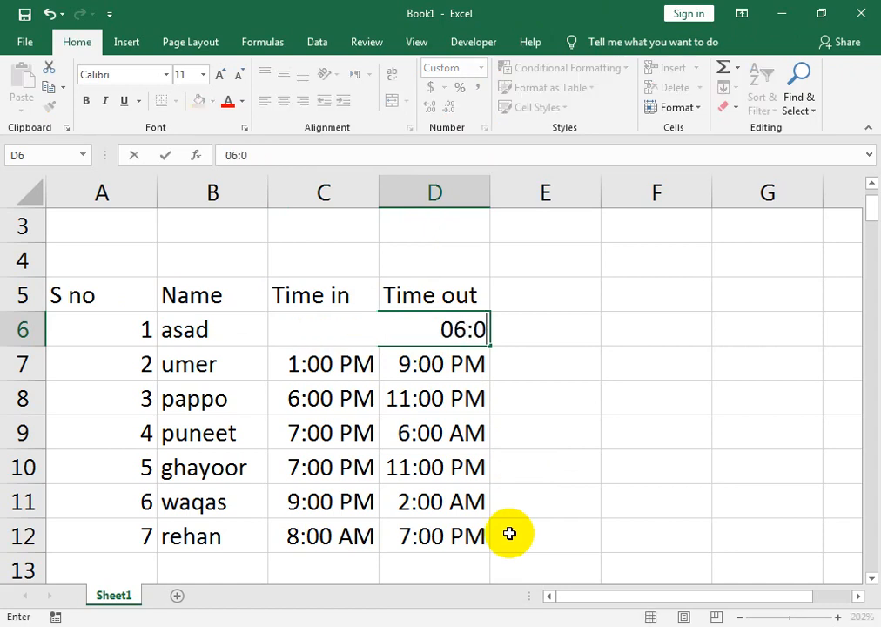
type("0")
key("Return")
Change the time in for serial number 2 in C7 to 01:00.
key("Up")
key("Left")
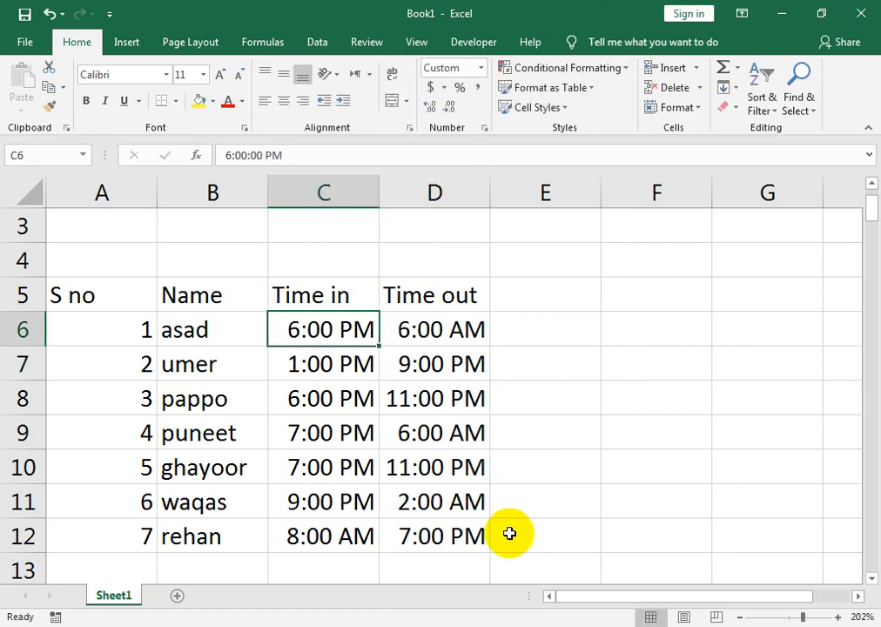
key("Down")
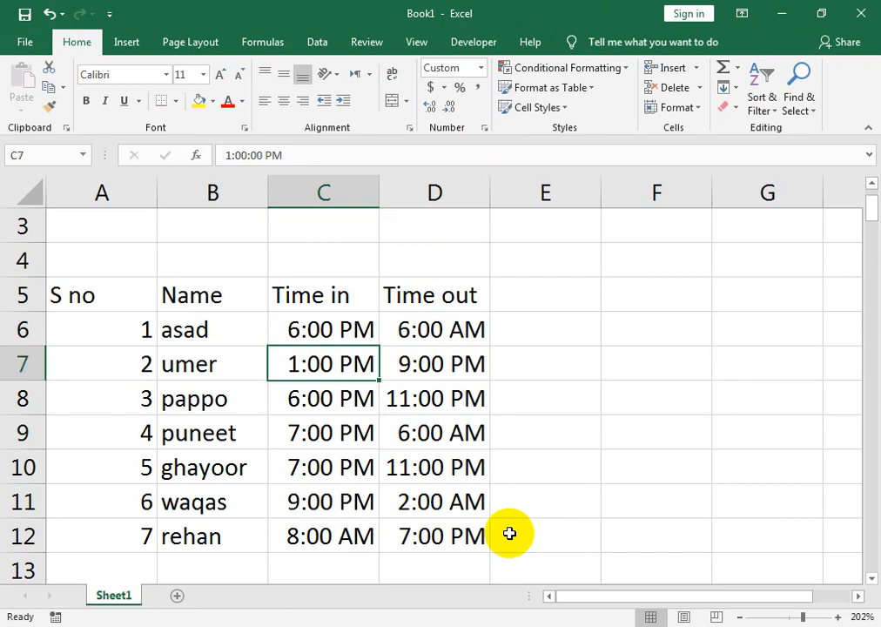
type("0")
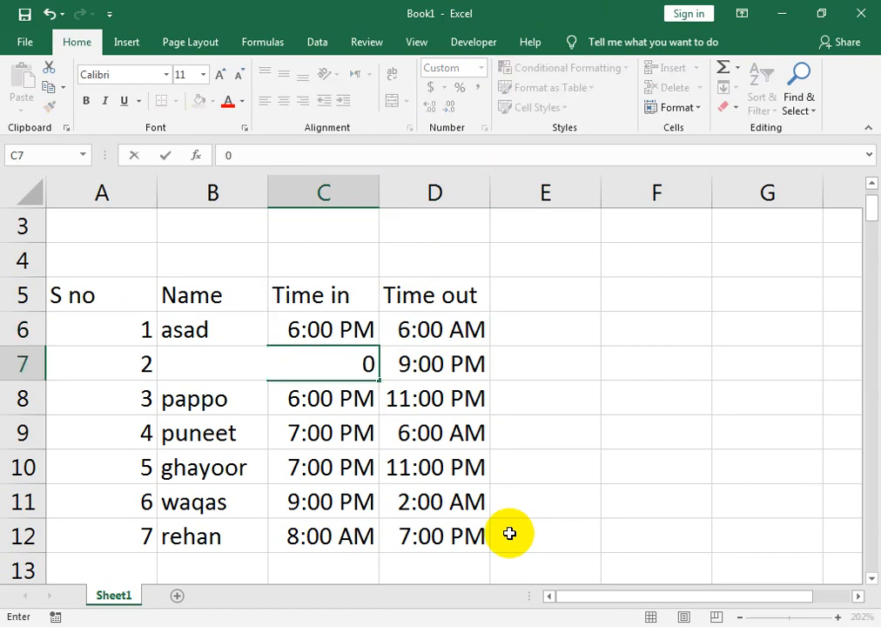
type("1:00")
key("Return")
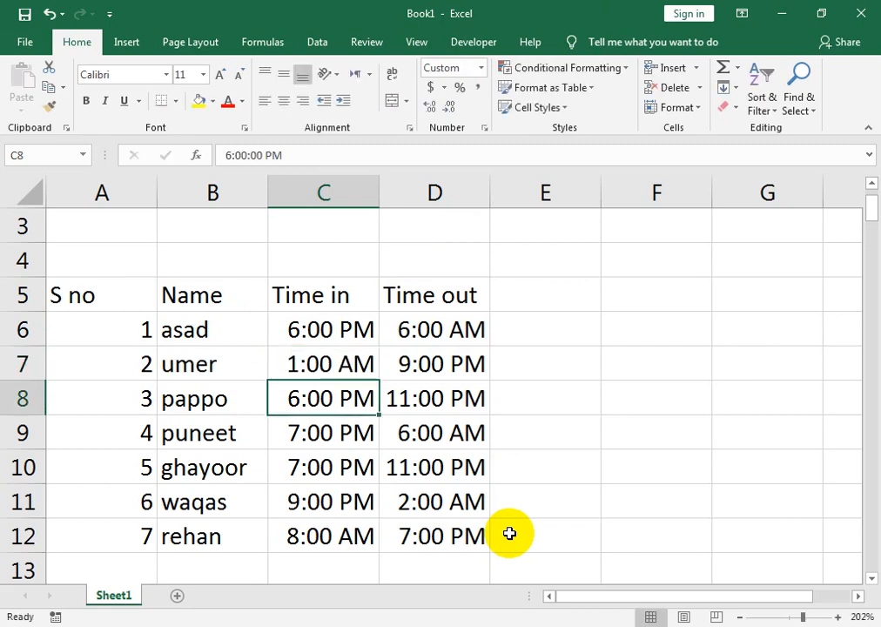
Add the column heading "work time" in E5, next to the Time out heading.
key("Up")
key("Right")
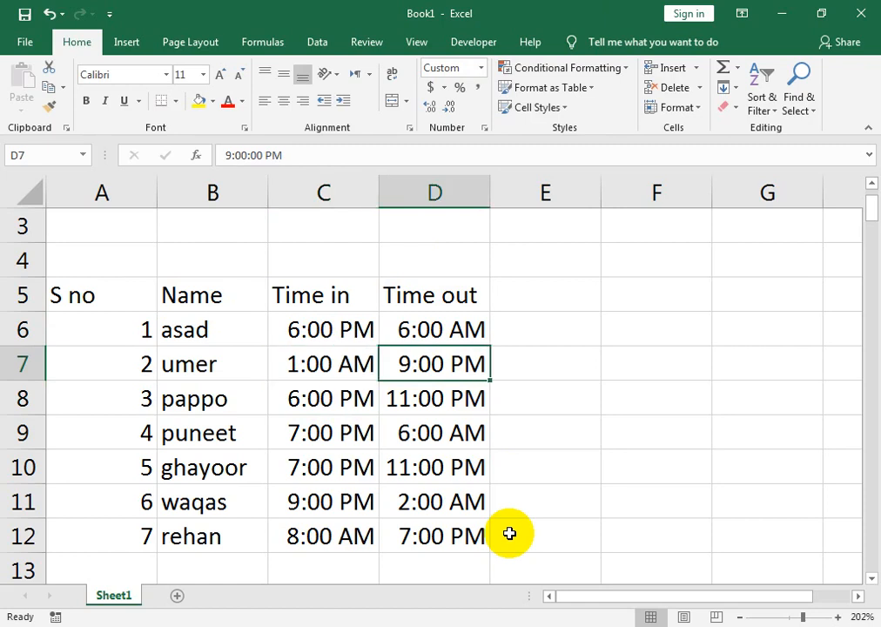
key("Up")
key("Right")
key("Up")
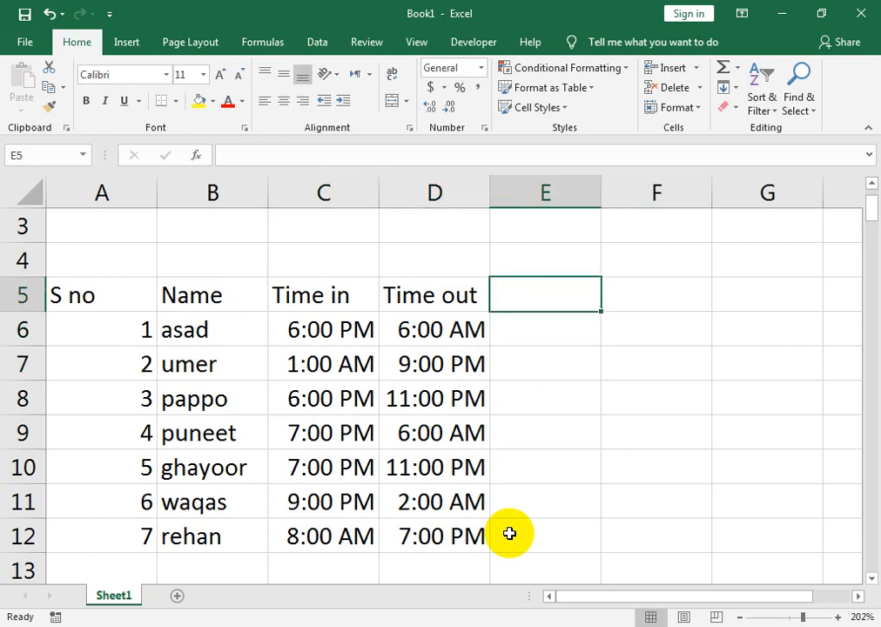
type("work")
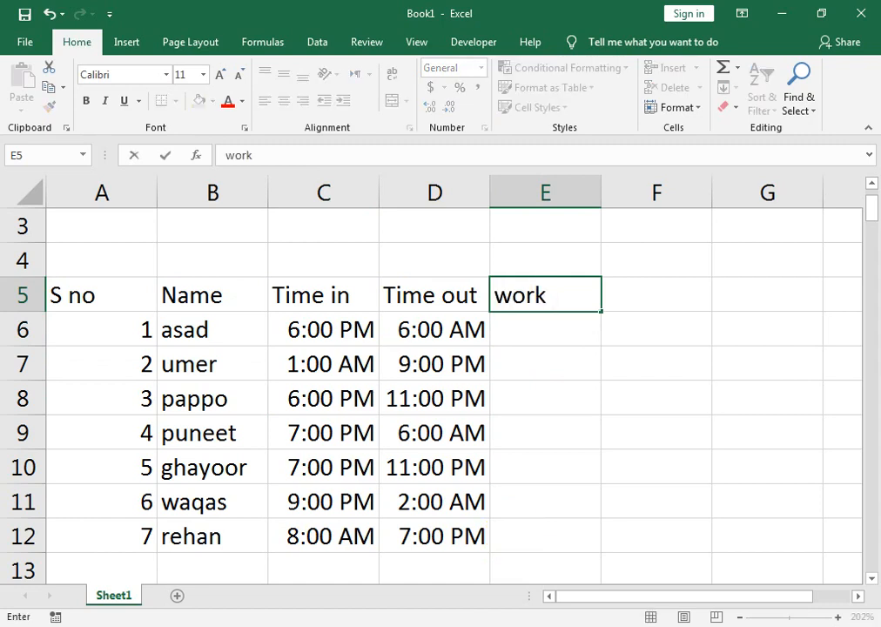
type(" time")
key("Return")
Enter the formula =MOD(D6-C6,1) in E6 to calculate the work time for serial number 1.
key("Down")
key("Up")
type("MOD")
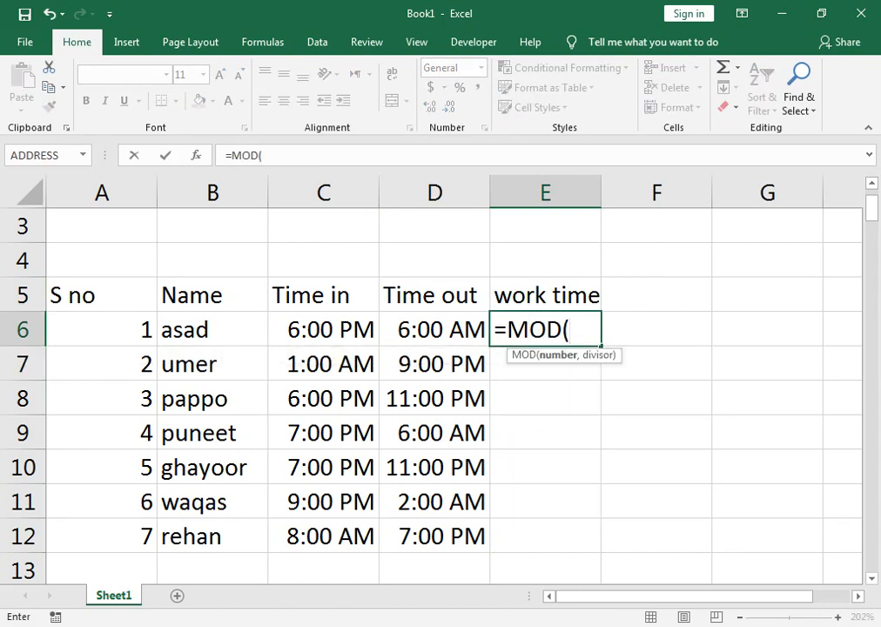
key("Left")
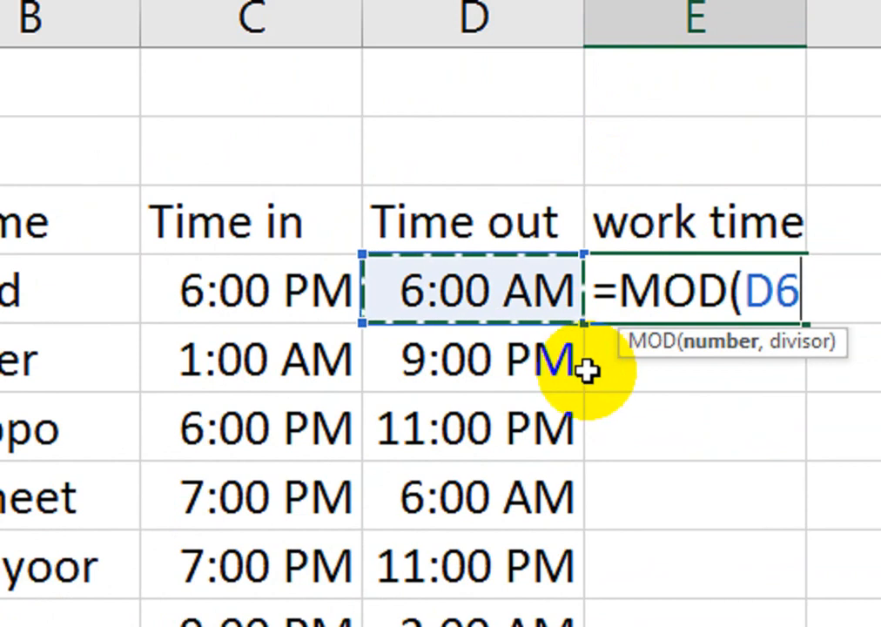
type("-")
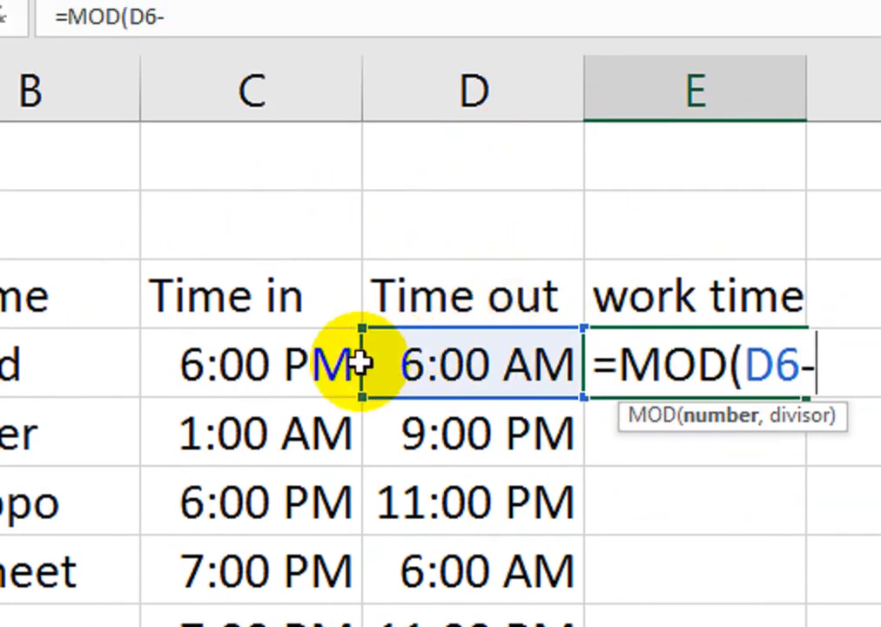
left_click(293, 380)
type(")")
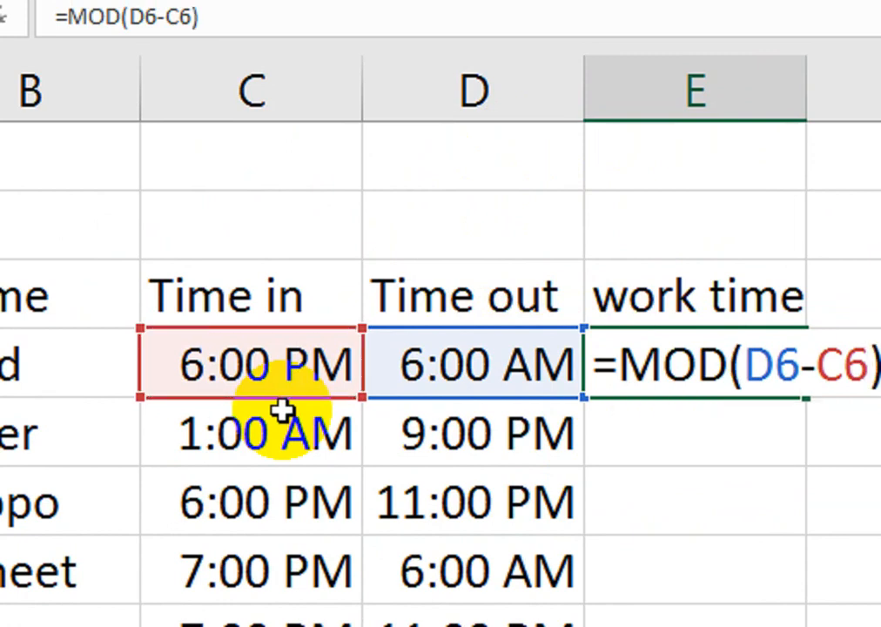
key("BackSpace")
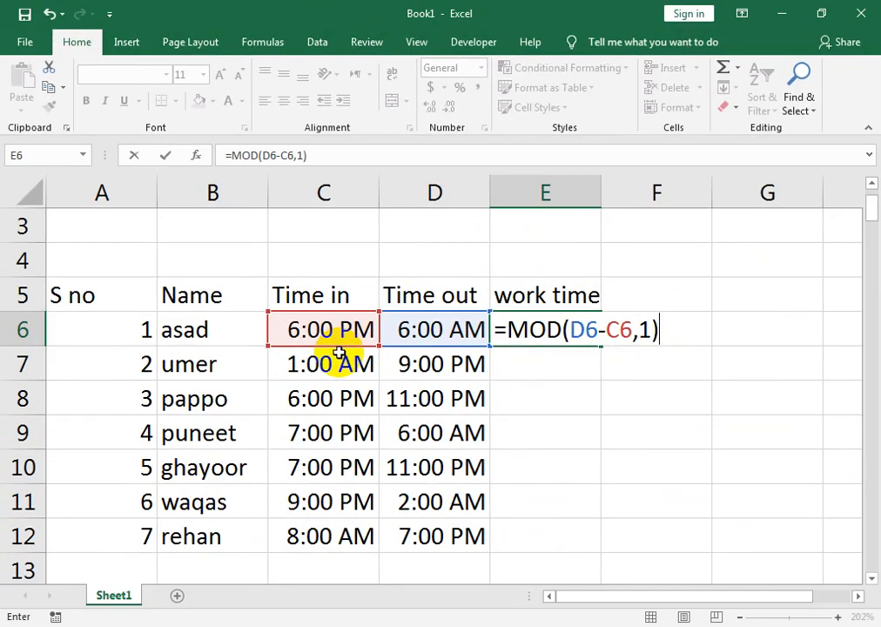
key("Return")
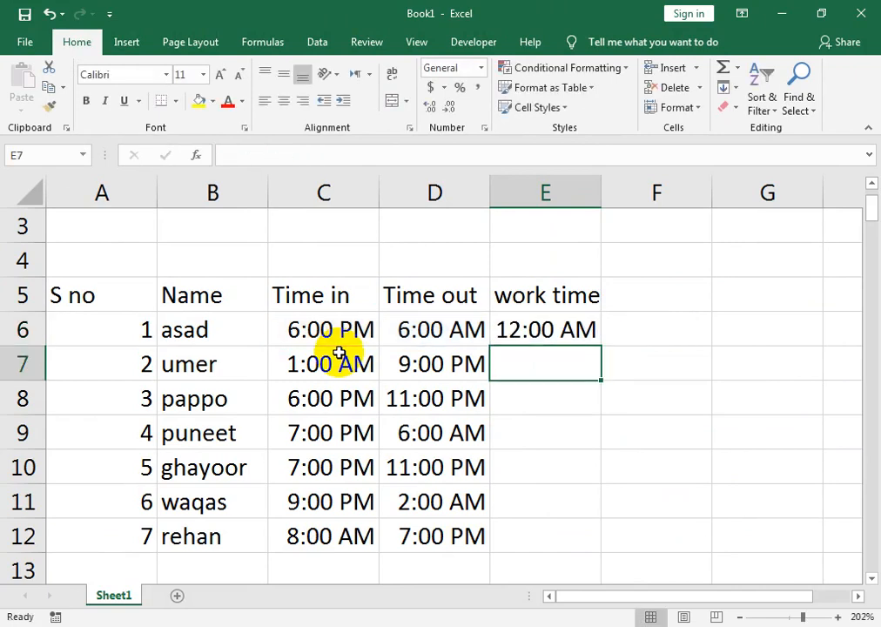
Change the E6 formula to =MOD(D6-C6,1)*24 and set the cell's number format to General.
left_click(576, 322)
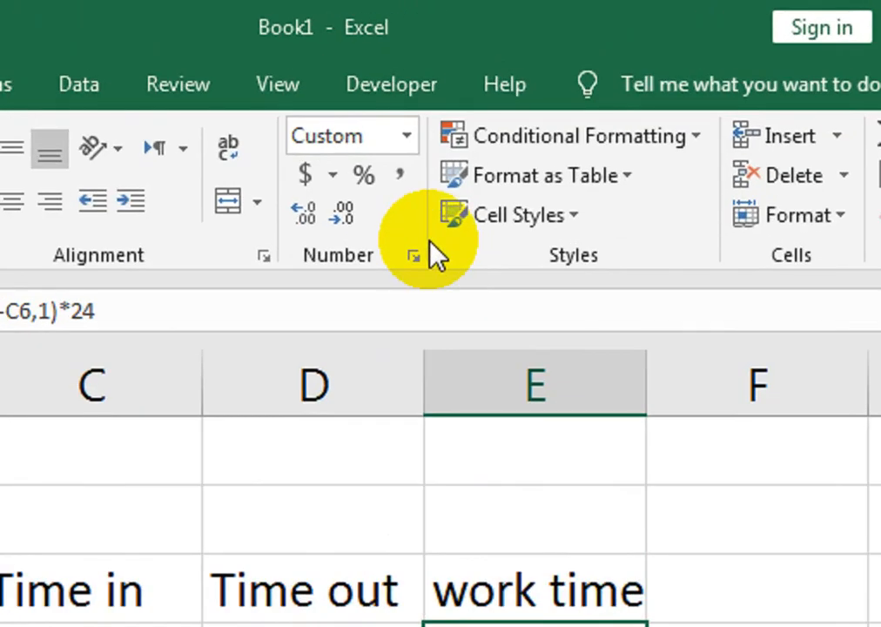
left_click(406, 136)
left_click(389, 216)
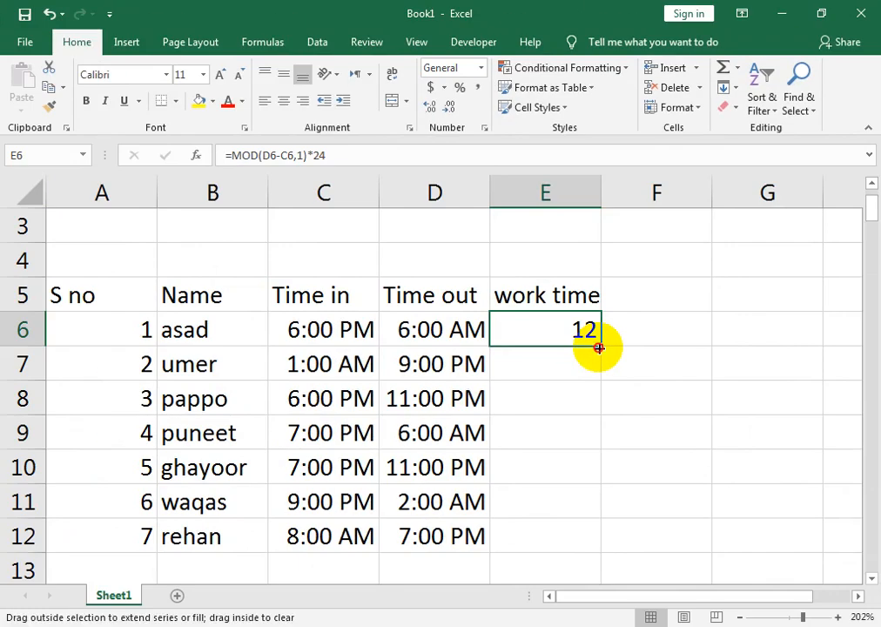
Copy the work time formula from E6 down to E12 and centre the contents of A5:E12 horizontally.
left_click_drag(598, 348, 590, 556)
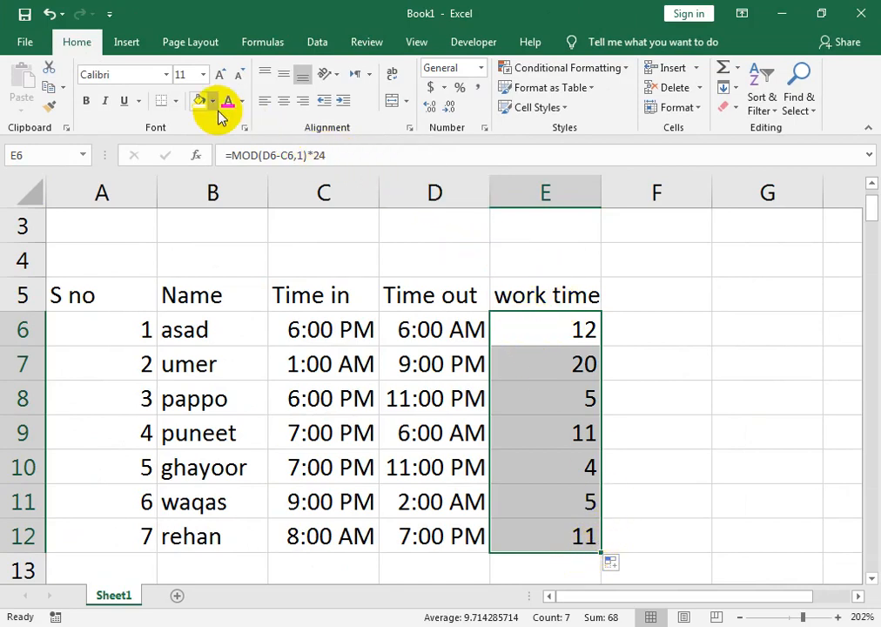
left_click_drag(121, 305, 564, 536)
left_click(285, 102)
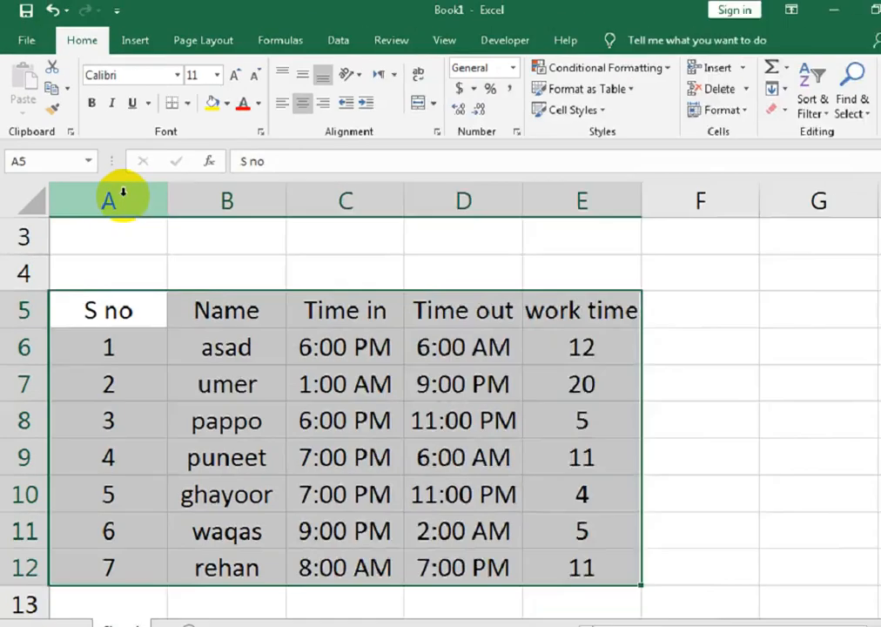
Autofit the widths of columns A through E to their contents.
left_click_drag(116, 188, 523, 184)
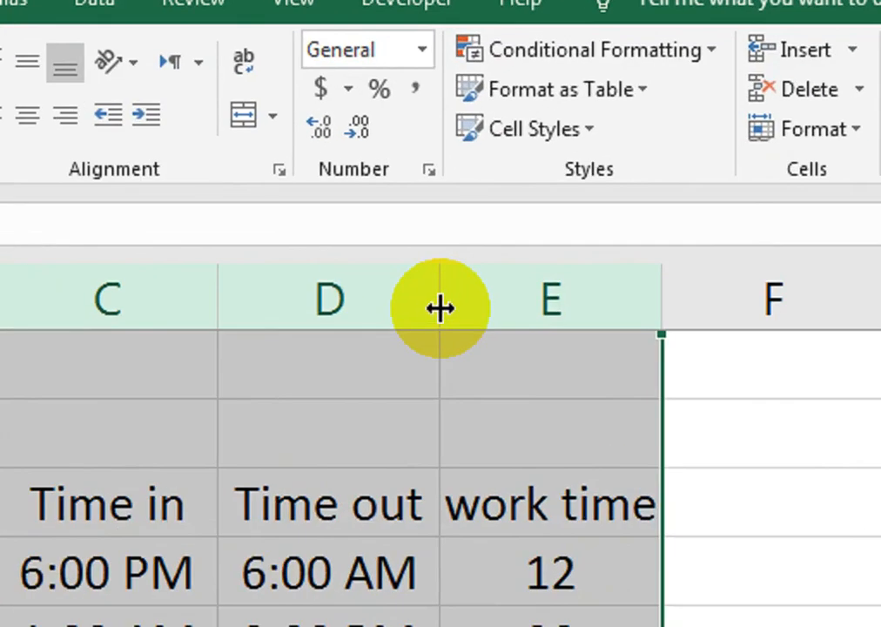
double_click(491, 199)
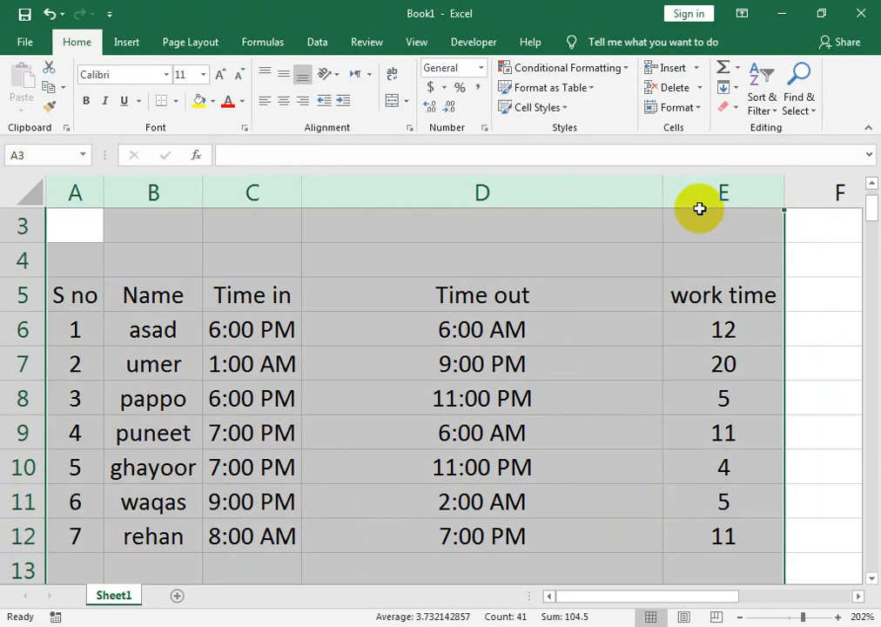
left_click_drag(668, 189, 523, 177)
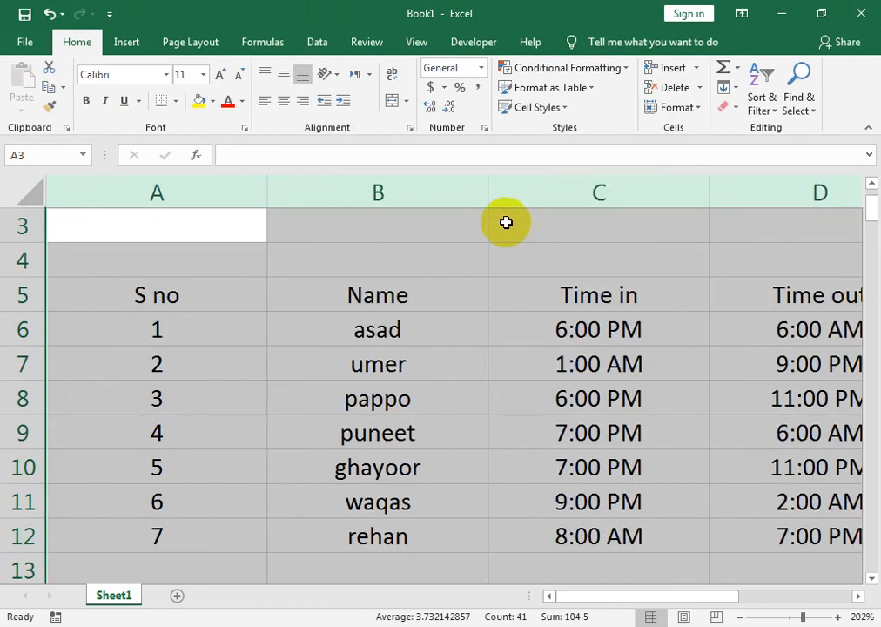
left_click_drag(234, 192, 727, 256)
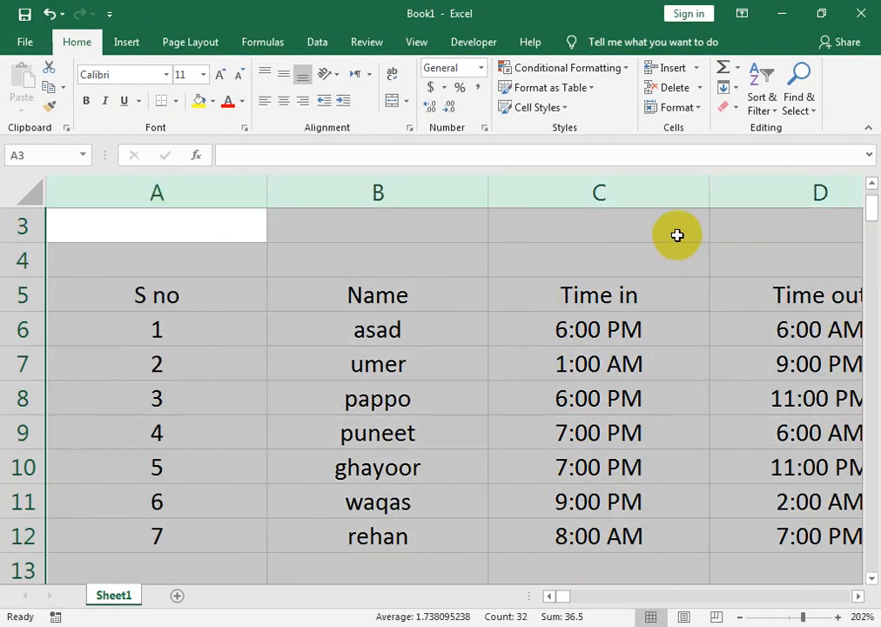
double_click(709, 192)
left_click_drag(634, 180, 534, 180)
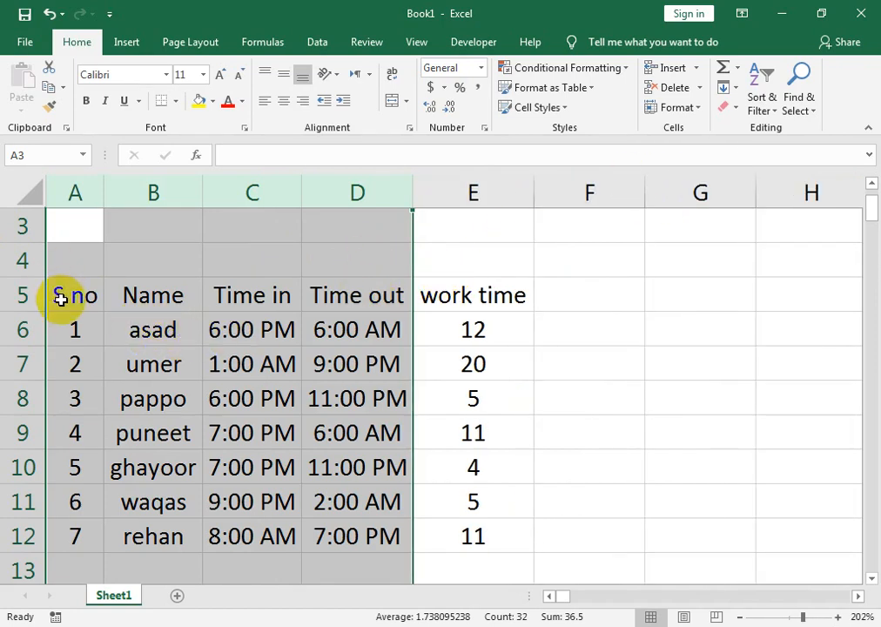
Turn on text wrapping for the Time in, Time out and work time headings in C5:E5.
left_click(210, 339)
left_click_drag(269, 268, 470, 432)
left_click_drag(222, 291, 430, 528)
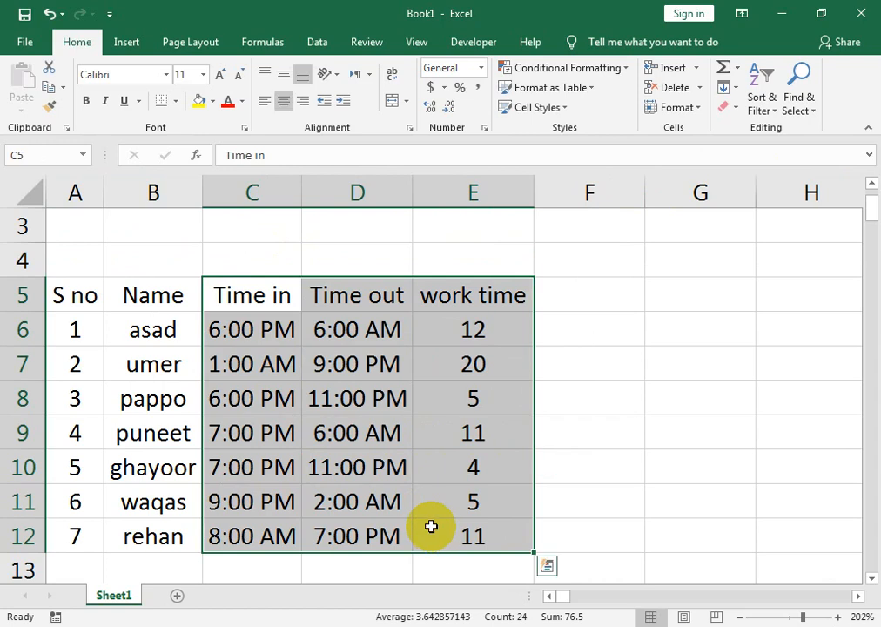
left_click_drag(257, 295, 474, 296)
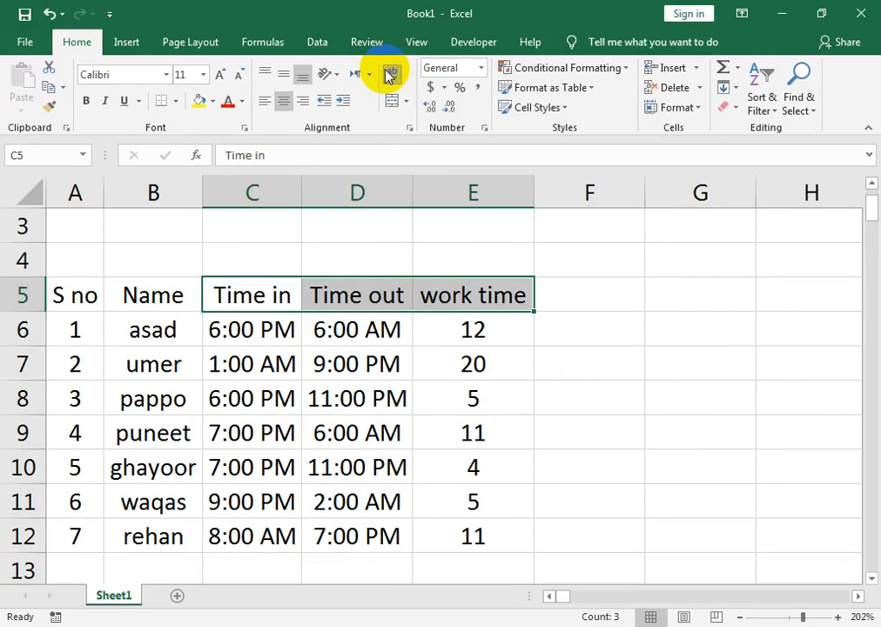
Try narrowing columns C through E equally, and autofit them to their contents again.
left_click_drag(252, 192, 477, 192)
left_click_drag(405, 179, 372, 169)
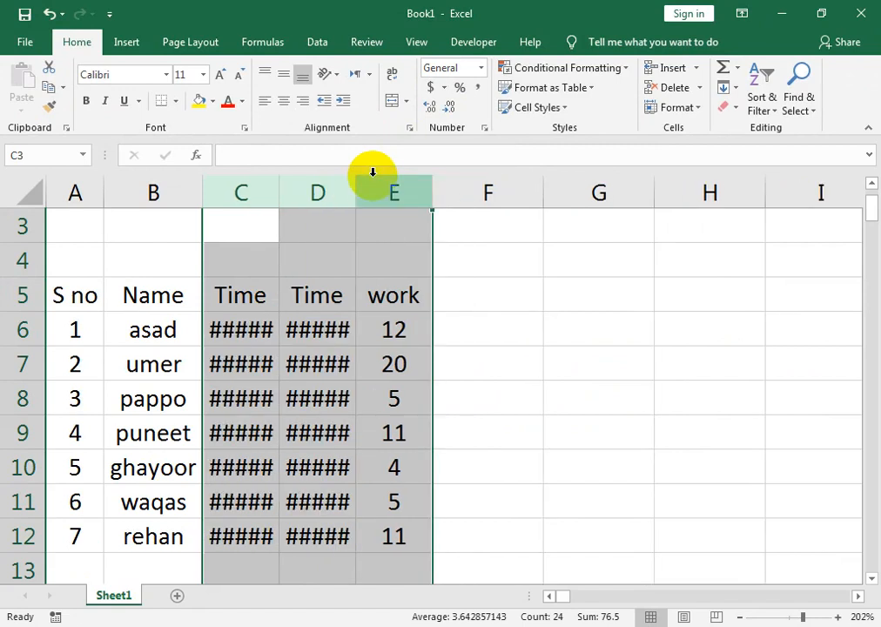
double_click(354, 191)
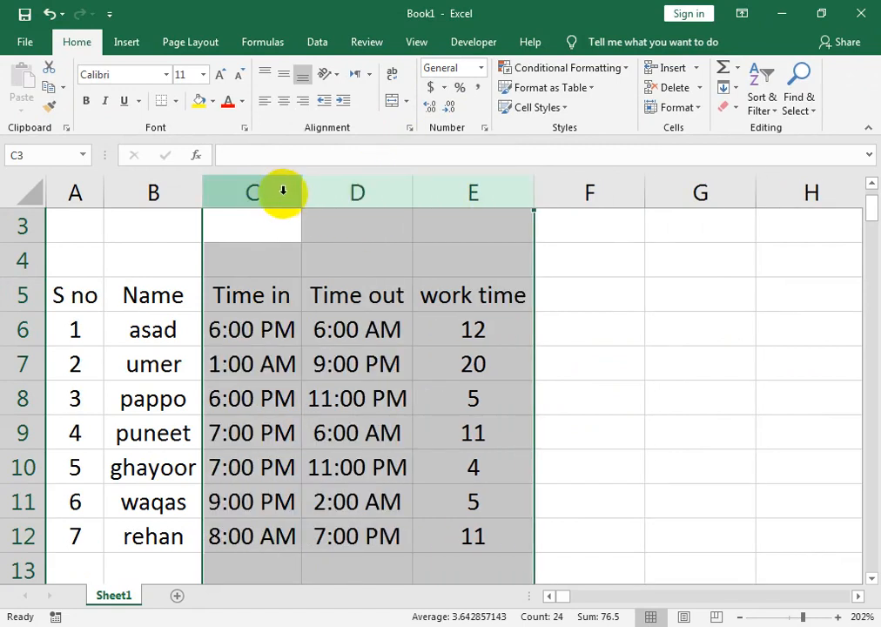
Reduce the font size of the time and work time values in C6:E12 to 8.
left_click_drag(243, 325, 436, 527)
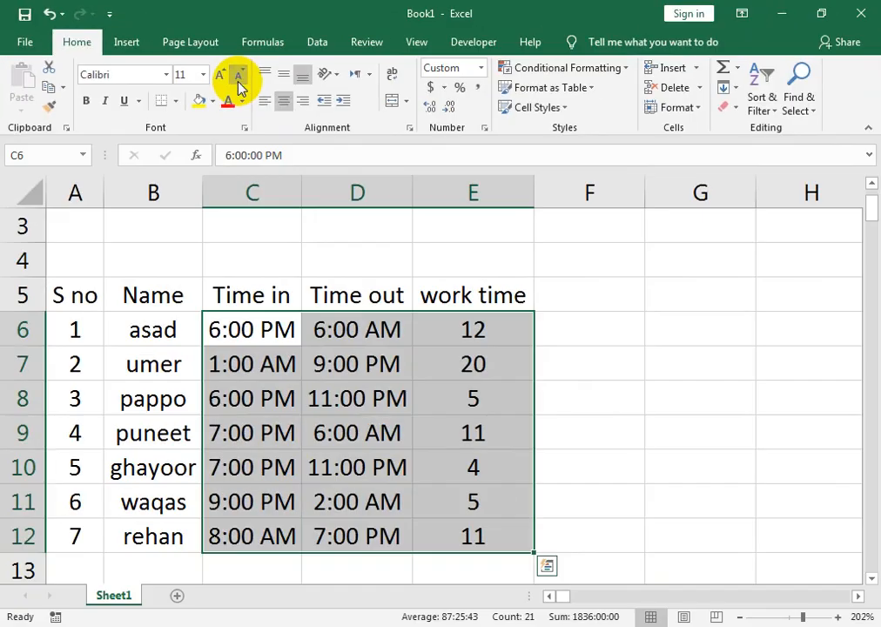
left_click(478, 164)
left_click(478, 164)
left_click(238, 78)
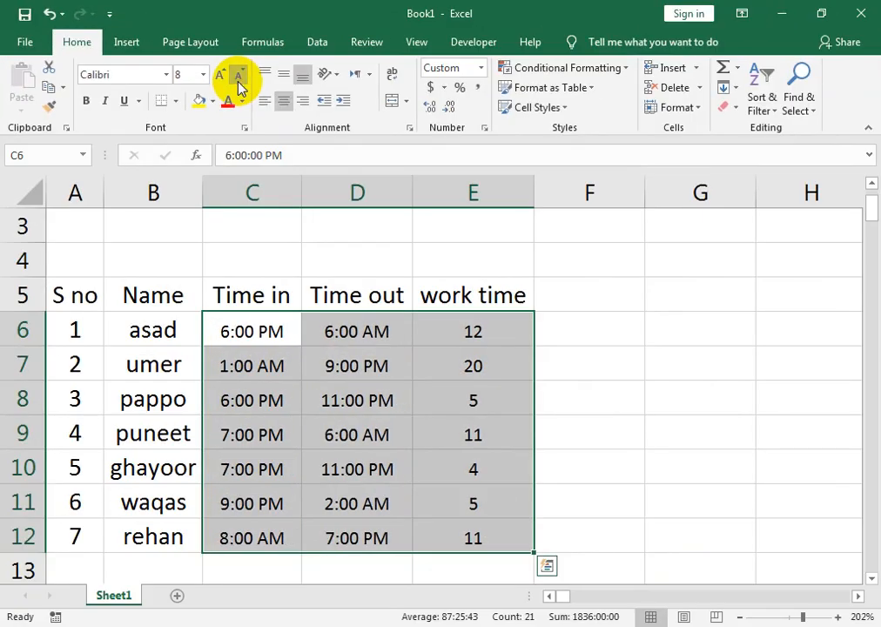
Narrow columns C through E to an equal width and increase the height of heading row 5.
left_click_drag(291, 192, 392, 185)
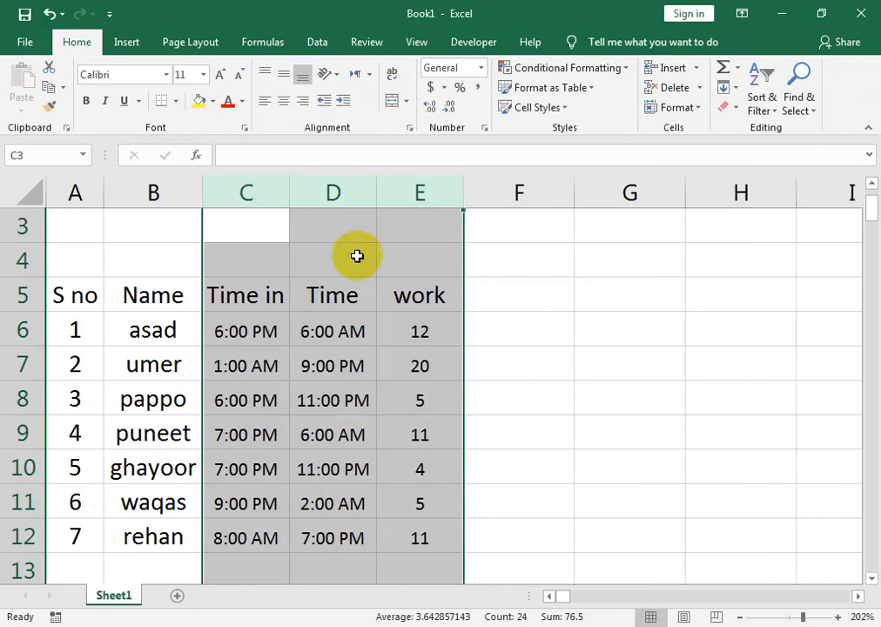
left_click_drag(24, 310, 23, 335)
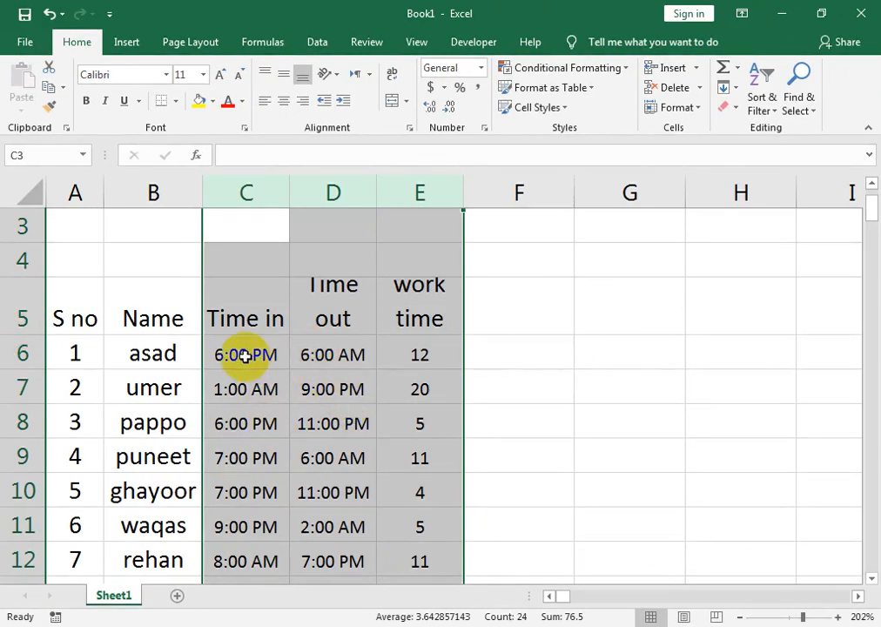
Set the headings in A5:E5 to font size 9 and align them to the middle vertically.
left_click_drag(88, 296, 419, 307)
left_click(245, 77)
left_click(244, 77)
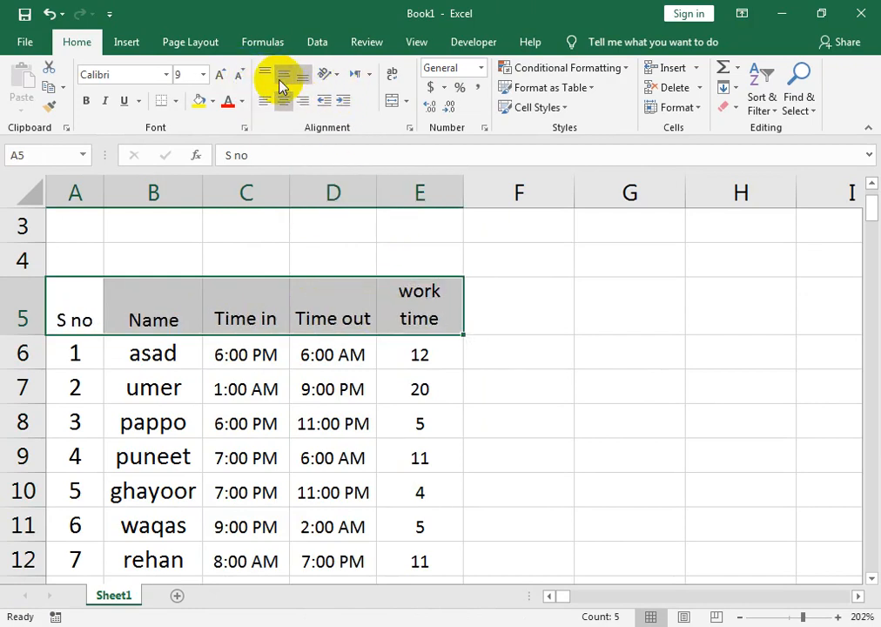
left_click(283, 76)
Slightly reduce the height of heading row 5 and the width of the Time out column.
left_click(197, 315)
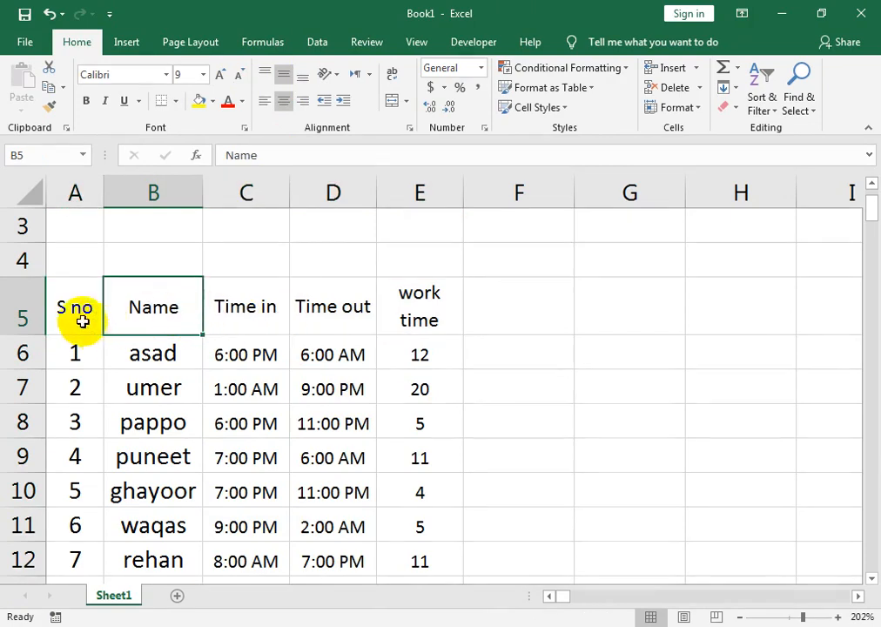
left_click_drag(29, 338, 19, 328)
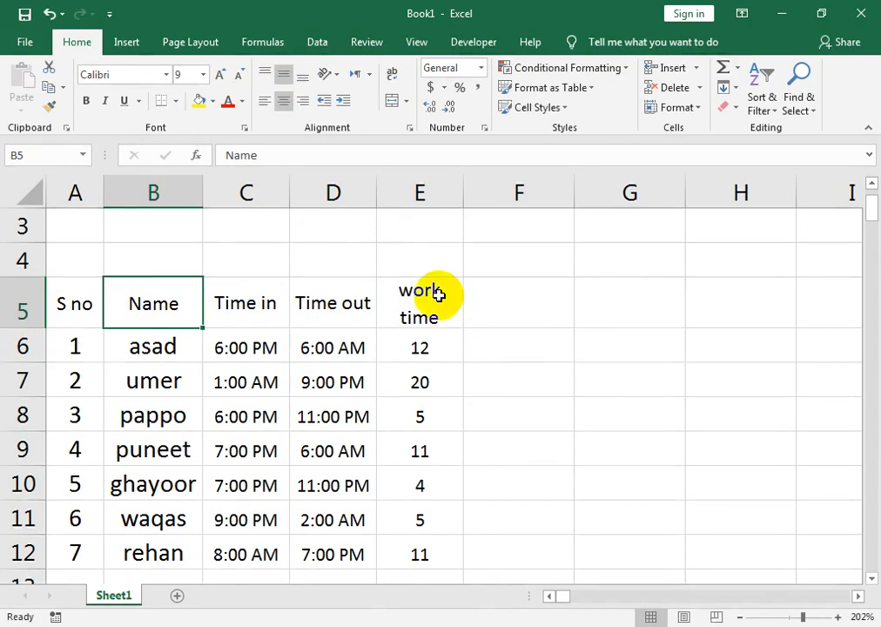
left_click(368, 301)
mouse_move(372, 193)
left_mouse_down()
mouse_move(361, 191)
mouse_move(372, 181)
left_mouse_up()
Copy the Time in, Time out and work time block C5:E12 and paste it at F5.
left_click(212, 301)
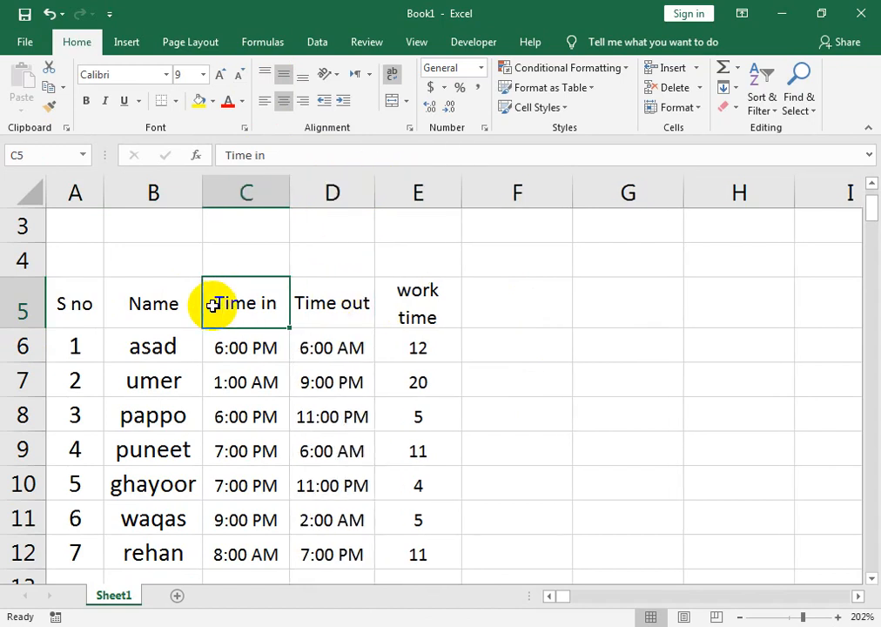
left_click_drag(257, 301, 417, 554)
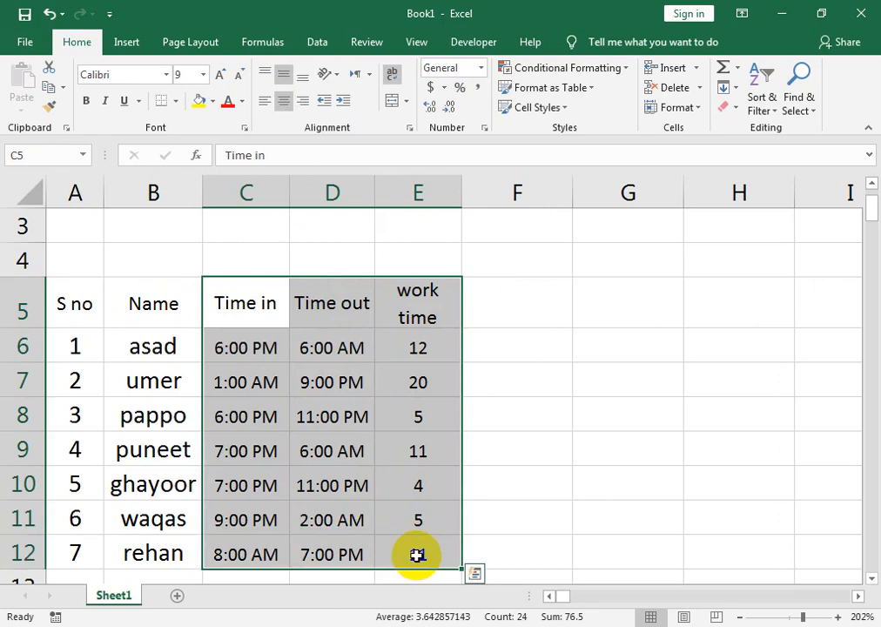
key("ctrl+c")
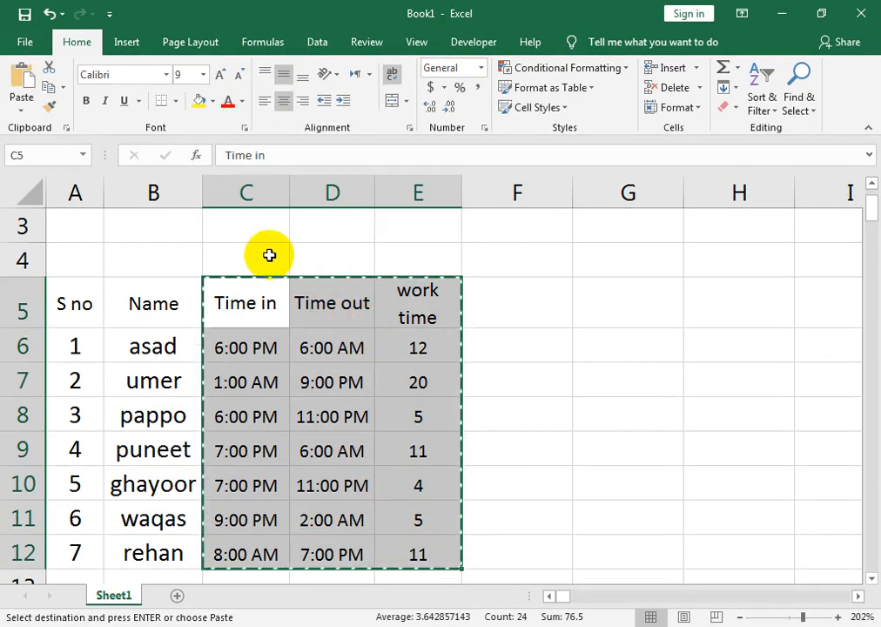
left_click(494, 305)
key("ctrl+v")
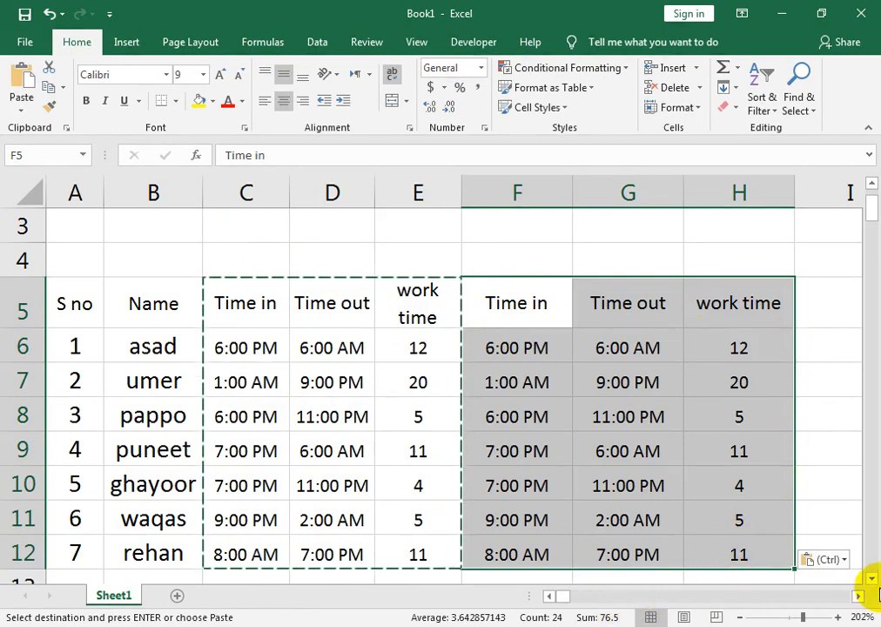
Paste the copied Time in, Time out and work time block again at I5 and at L5.
left_click(859, 596)
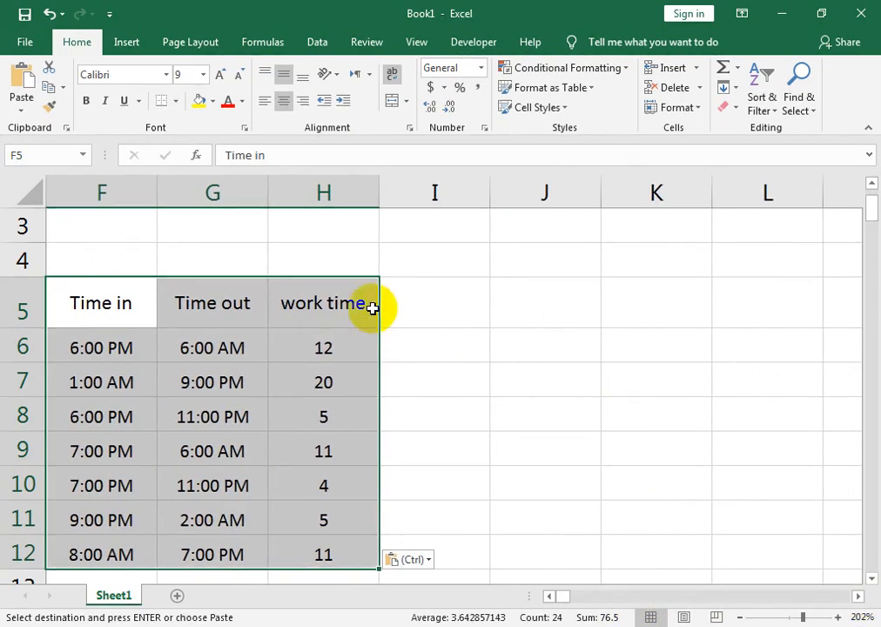
left_click(418, 306)
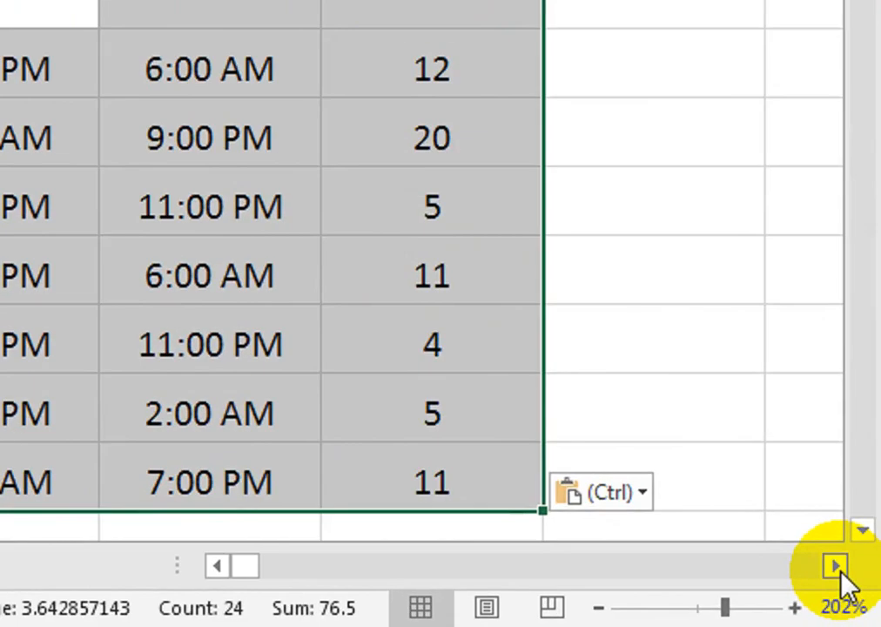
left_click(858, 597)
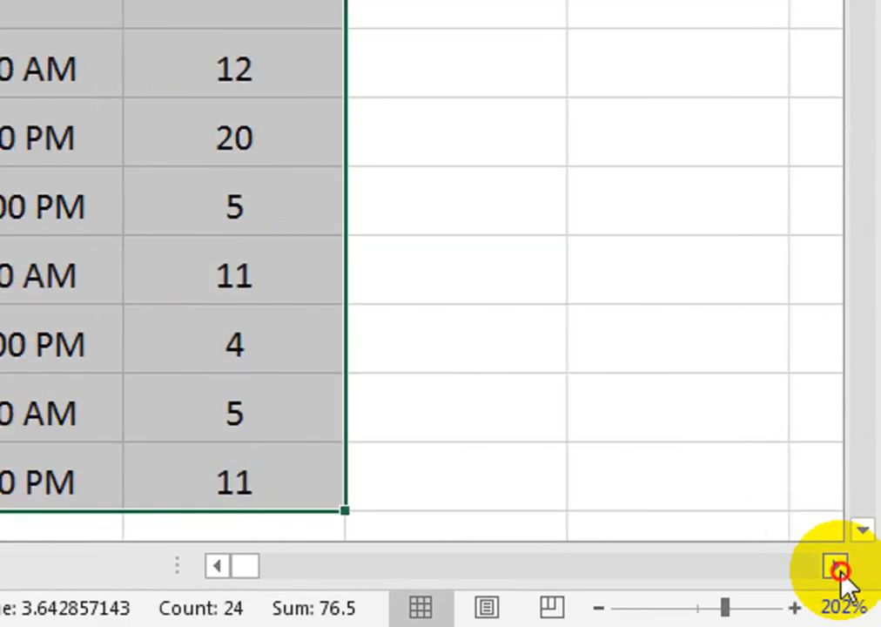
left_click(858, 597)
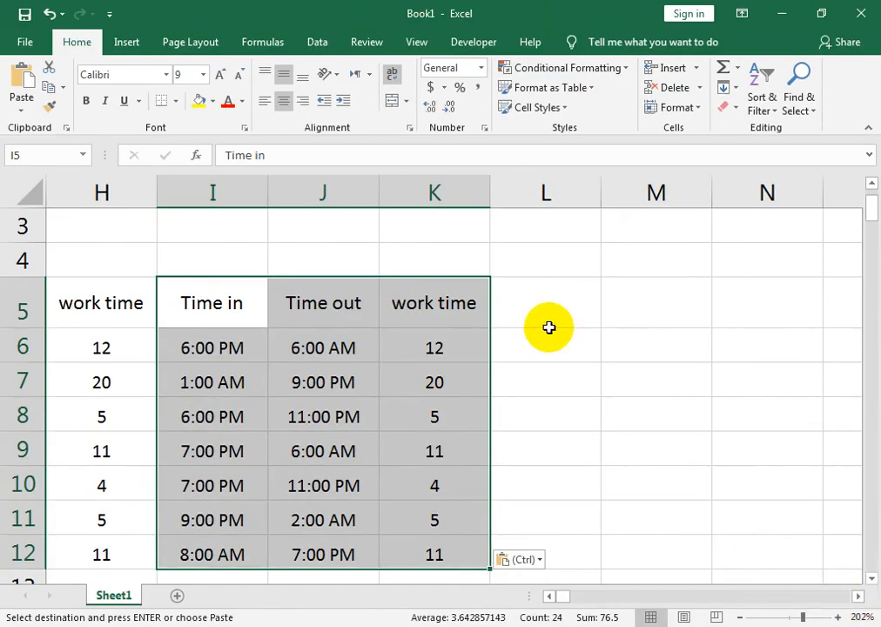
left_click(546, 327)
key("ctrl+v")
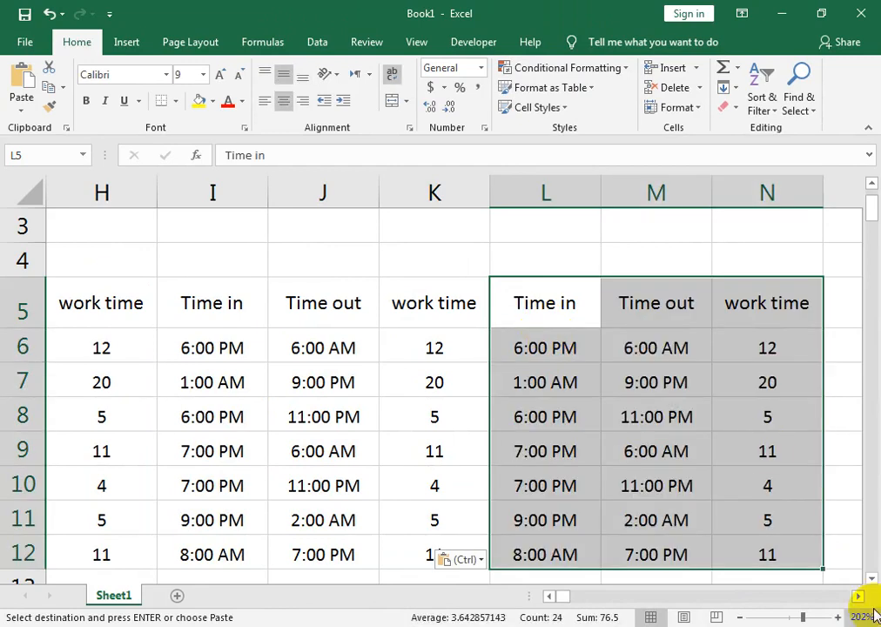
Paste the copied Time in, Time out and work time block once more at O5.
left_click(858, 597)
left_click(858, 597)
left_click(858, 597)
left_click(511, 302)
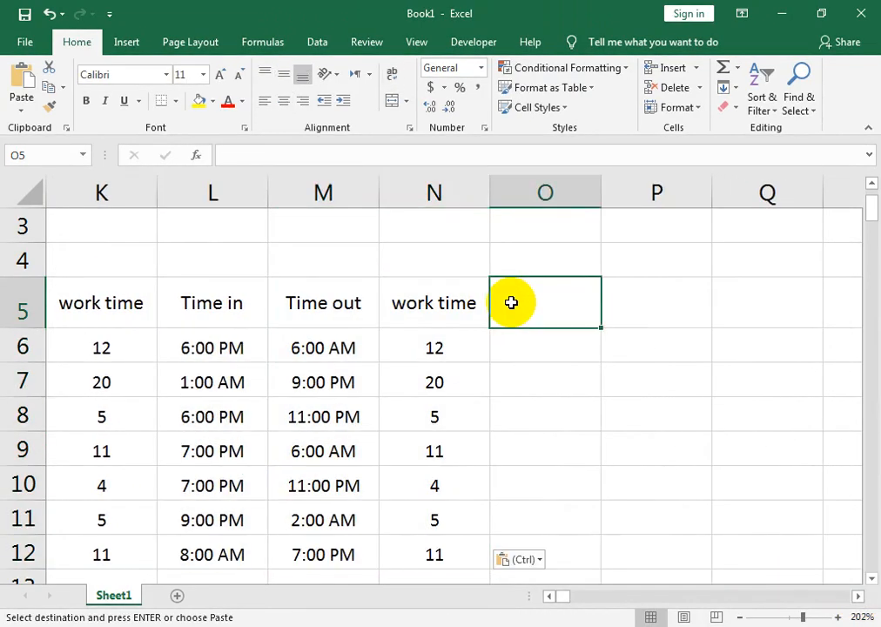
key("ctrl+v")
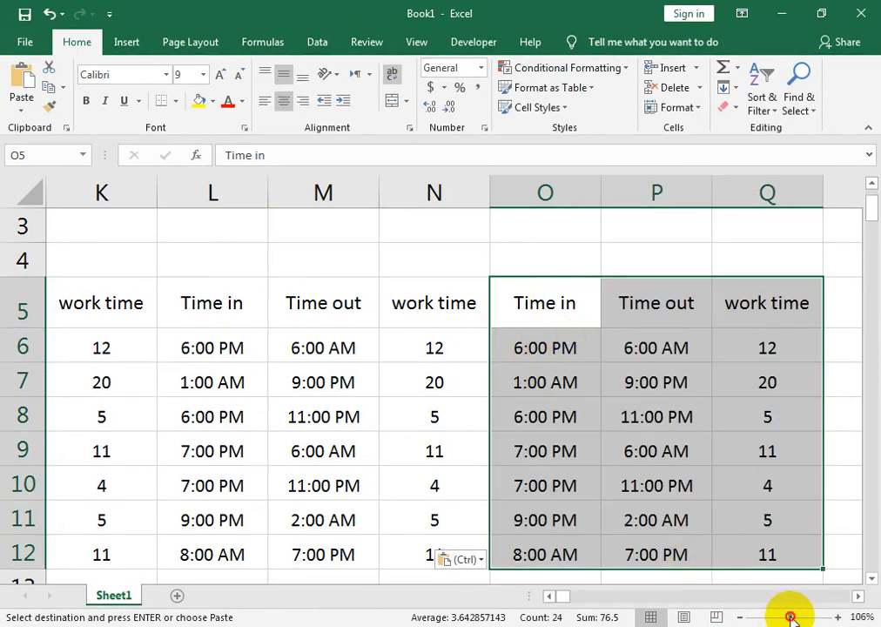
Apply a thick outside border around the headings in G5:Q5.
left_click_drag(789, 616, 792, 618)
left_click_drag(646, 217, 39, 409)
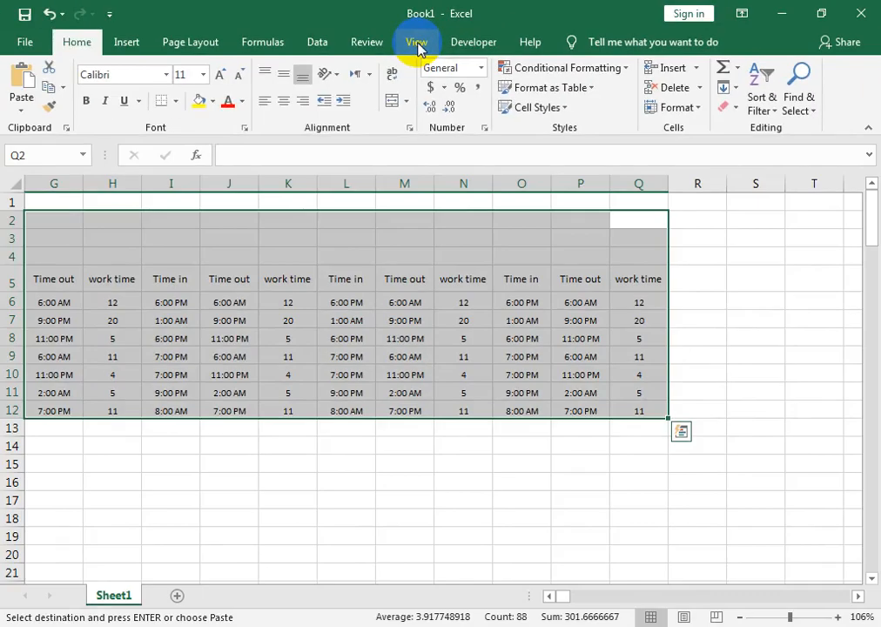
left_click(417, 45)
left_click(427, 115)
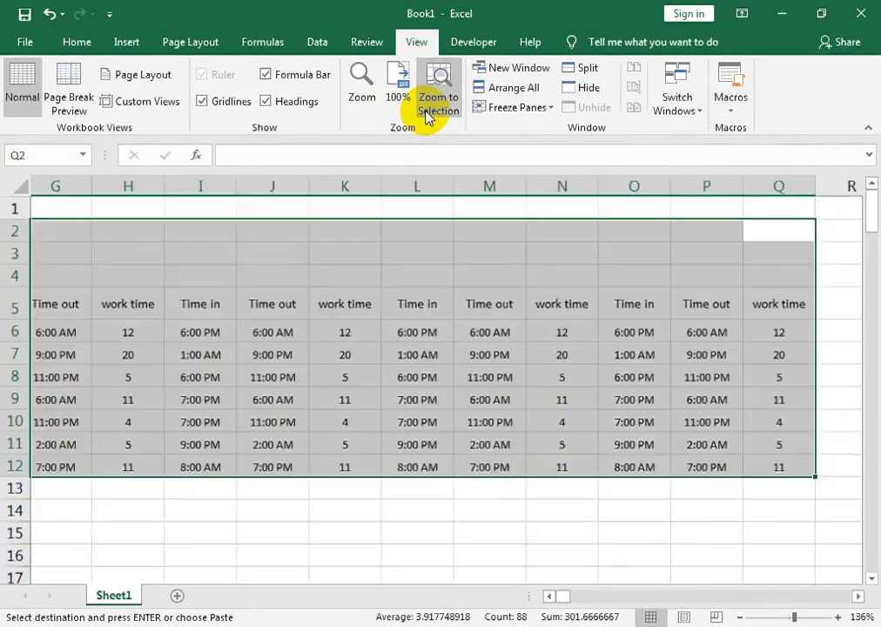
left_click(654, 358)
left_click_drag(84, 300, 849, 319)
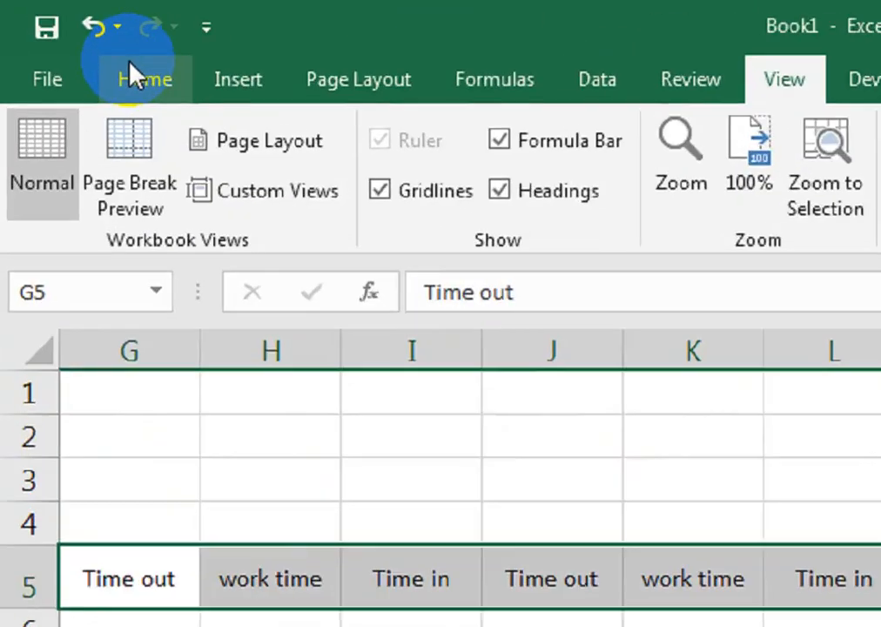
left_click(73, 42)
left_click(174, 102)
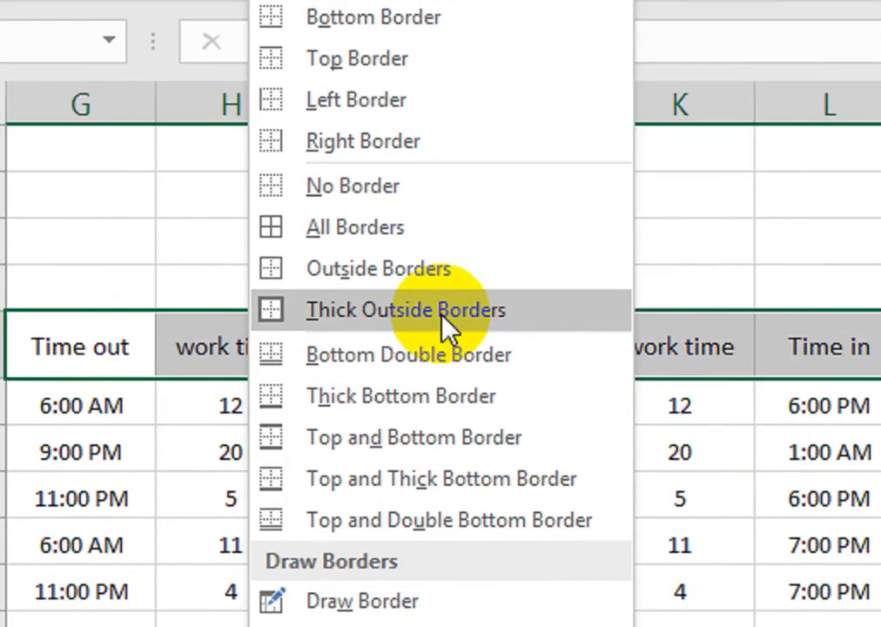
left_click(252, 296)
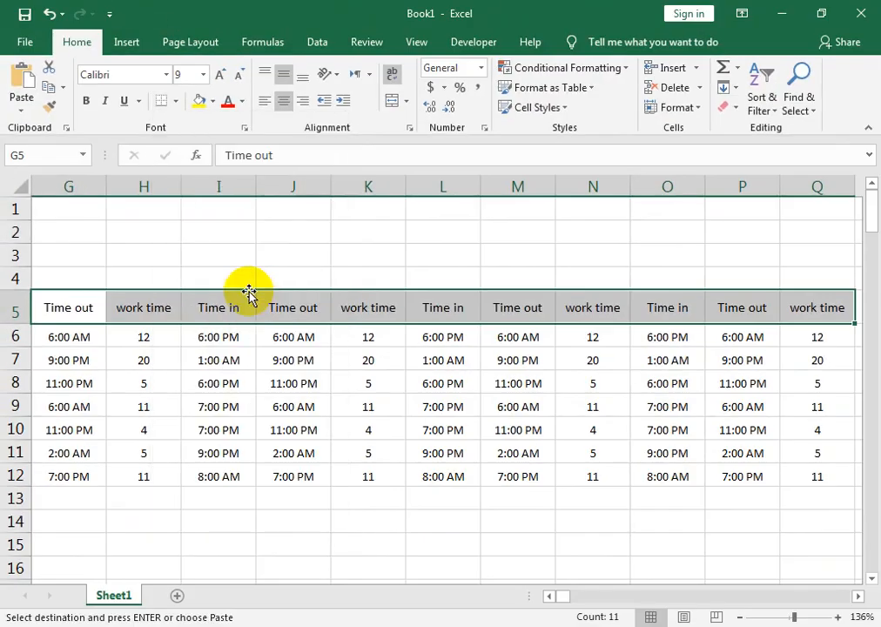
Apply all borders to the whole attendance table A5:Q12.
left_click_drag(45, 342, 453, 410)
left_click_drag(818, 319, 47, 478)
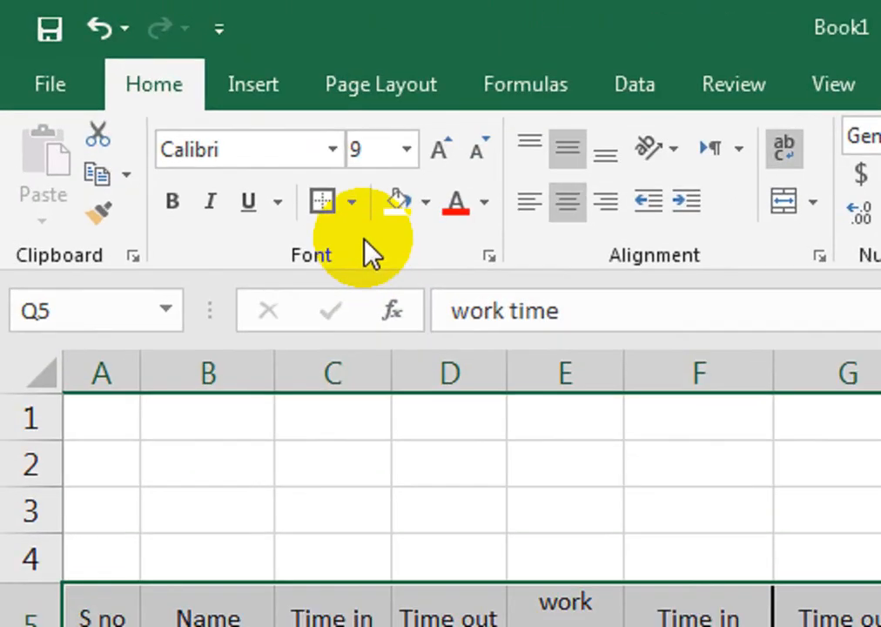
left_click(356, 220)
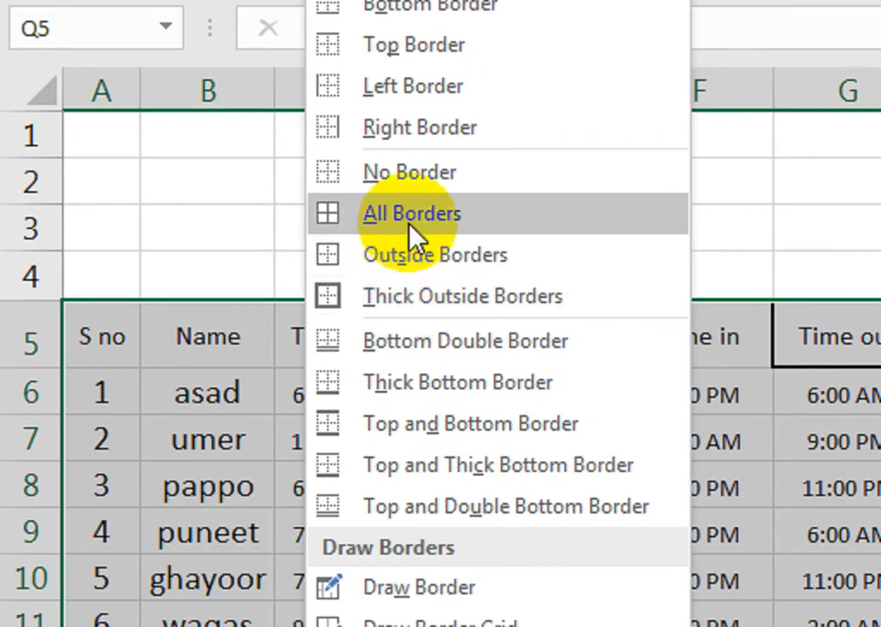
left_click(406, 221)
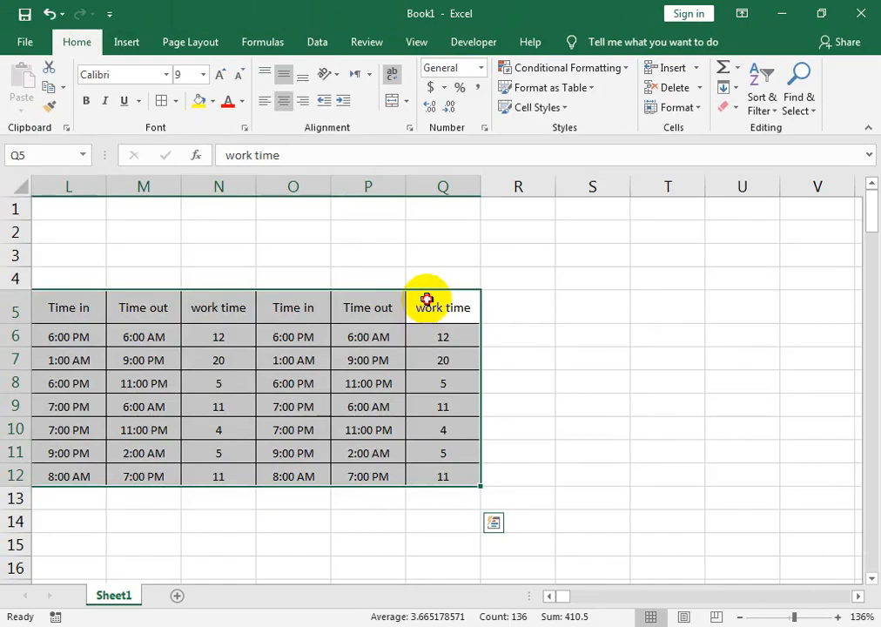
Add a thick outside border around the heading row A5:Q5.
left_click_drag(428, 302, 6, 314)
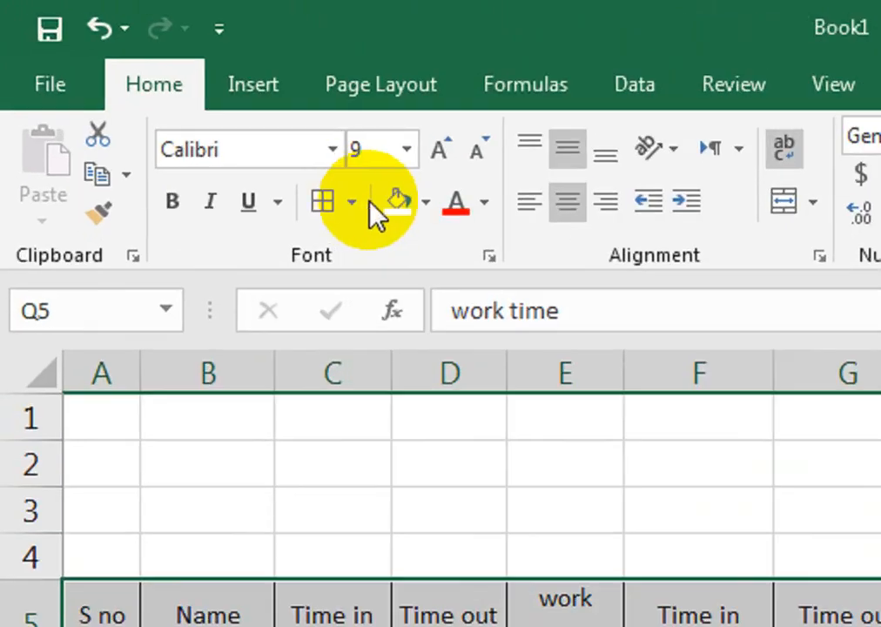
left_click(353, 205)
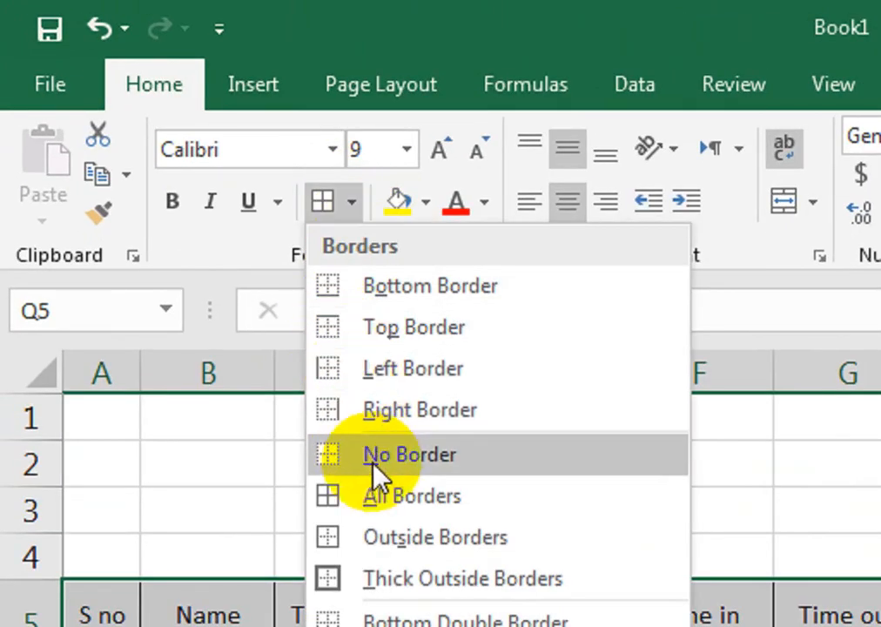
left_click(403, 502)
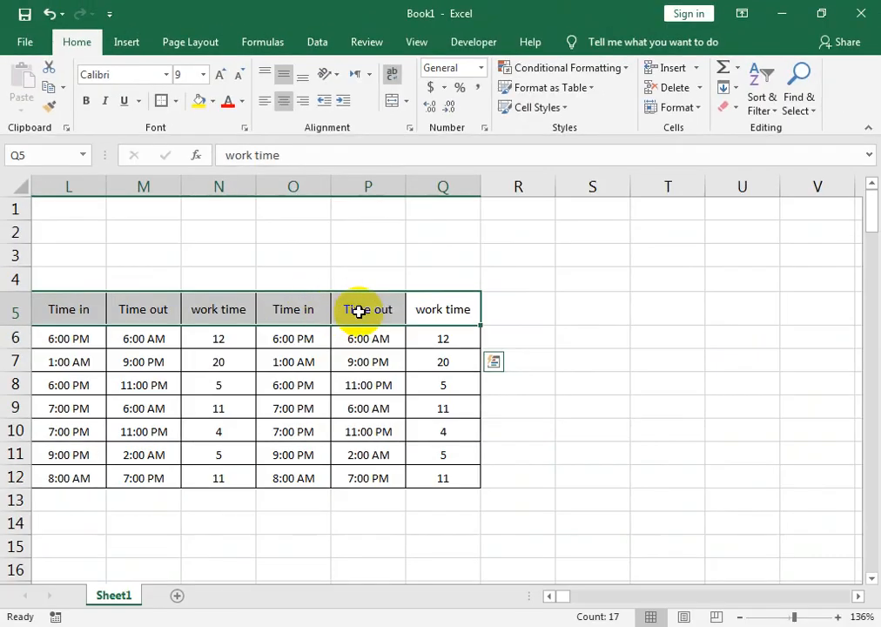
Insert three blank rows at row 3, above the attendance table.
left_click_drag(463, 237, 10, 467)
left_click(416, 42)
left_click(438, 91)
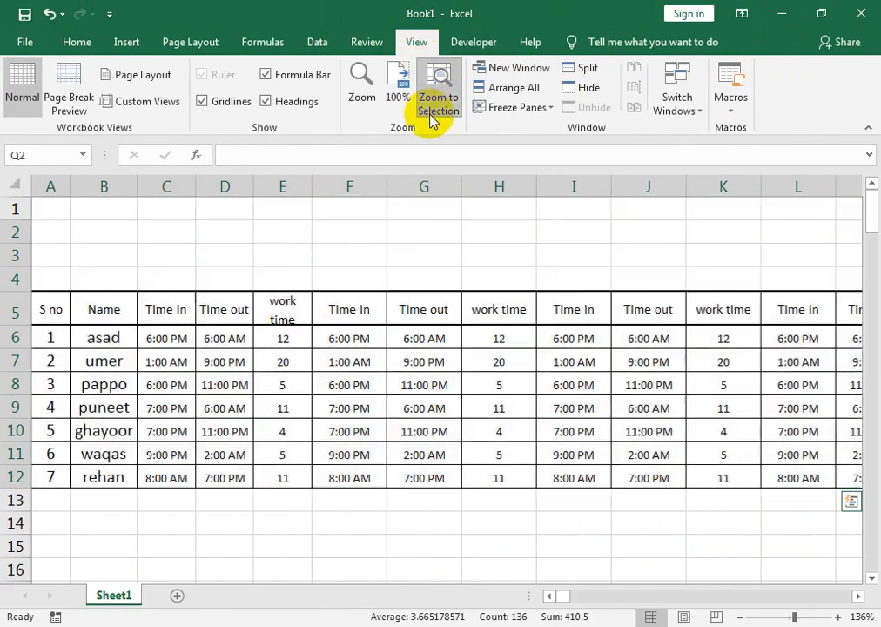
left_click(462, 355)
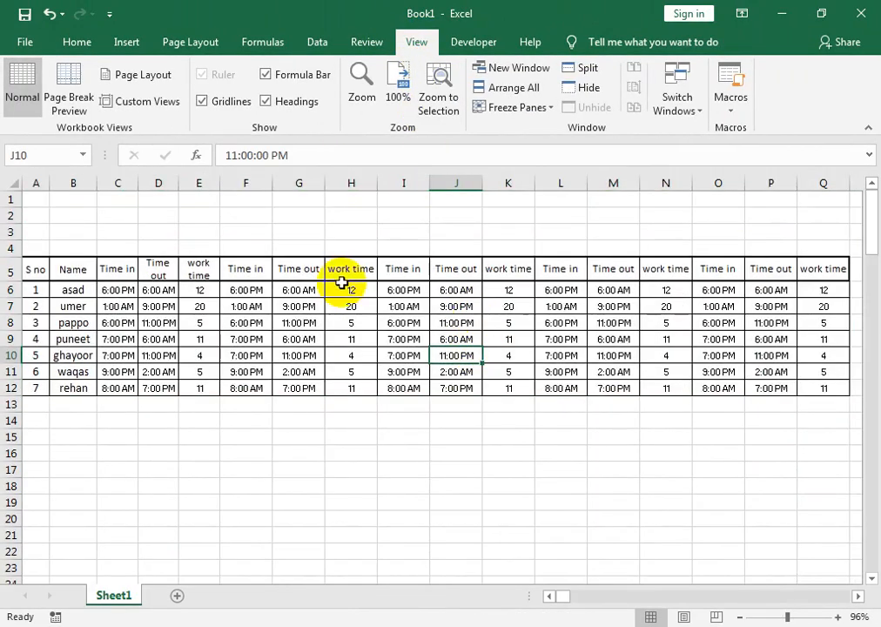
left_click(7, 233)
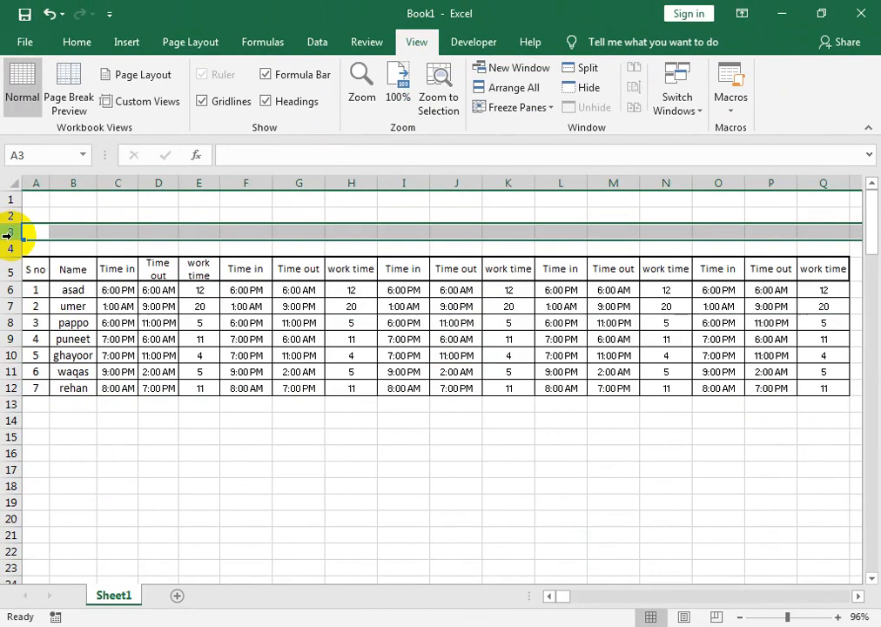
key("ctrl+shift+plus")
key("ctrl+shift+plus")
key("ctrl+shift+plus")
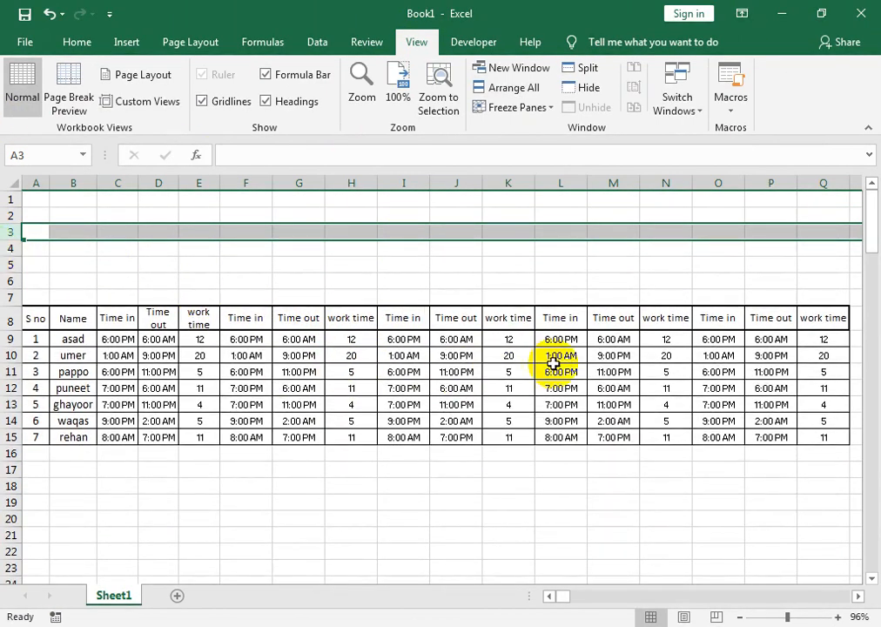
Check the first work time formula in E9 and re-enter it.
left_click(115, 293)
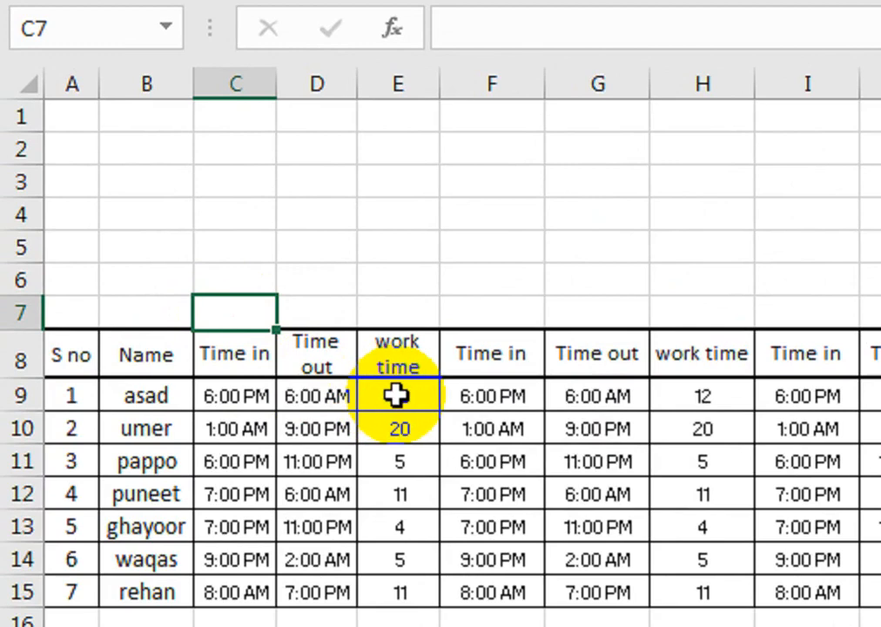
left_click(199, 339)
double_click(396, 395)
key("Return")
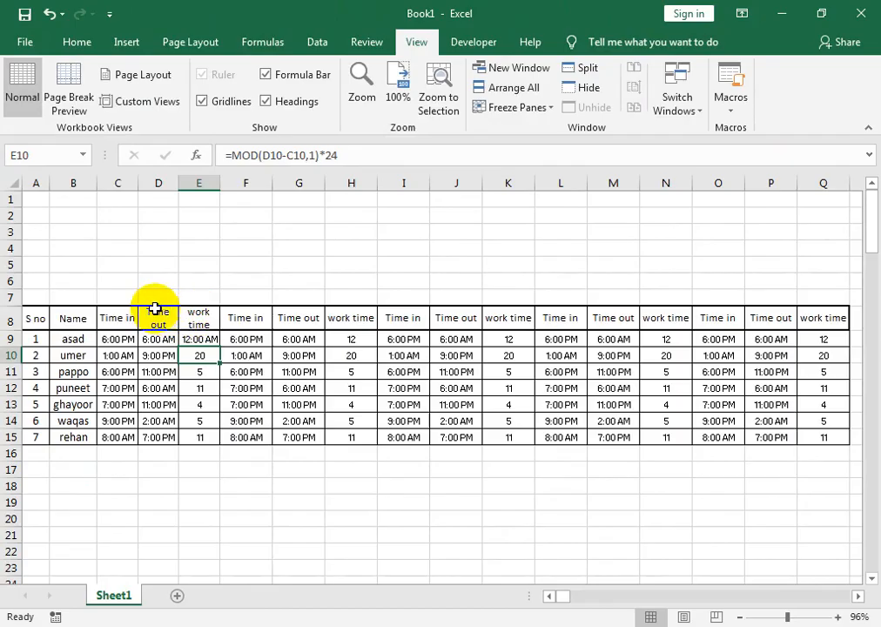
Merge and center C7:D7 above the first day's time columns and enter MON.
left_click_drag(122, 297, 159, 295)
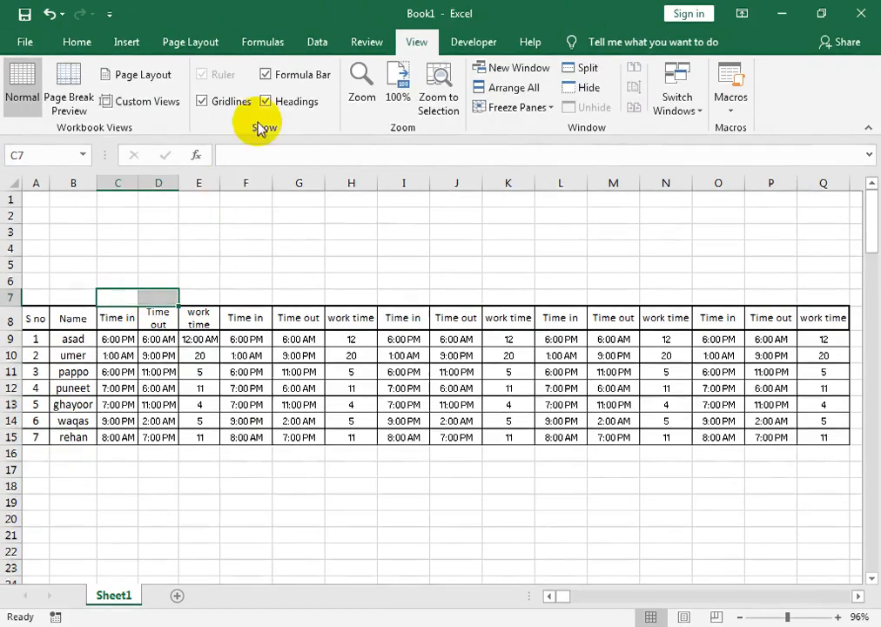
left_click(71, 41)
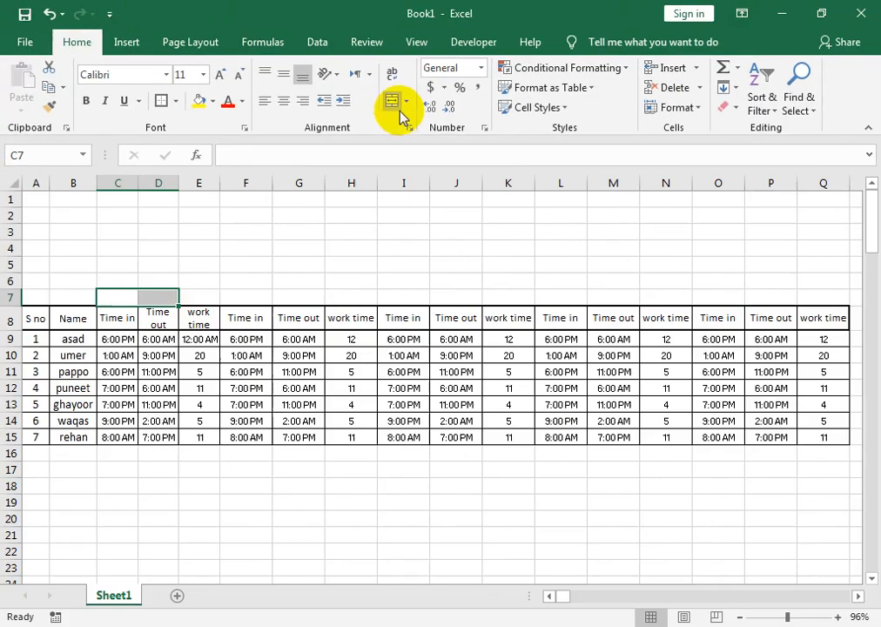
left_click(395, 101)
type("MON")
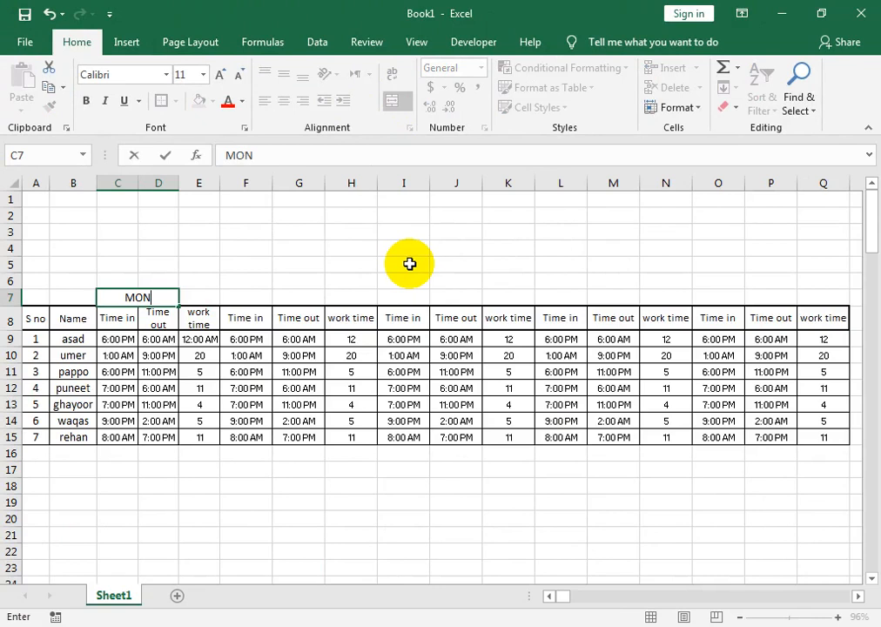
key("Tab")
Merge and center F7:G7 above the second day's time columns and enter TUE.
key("Tab")
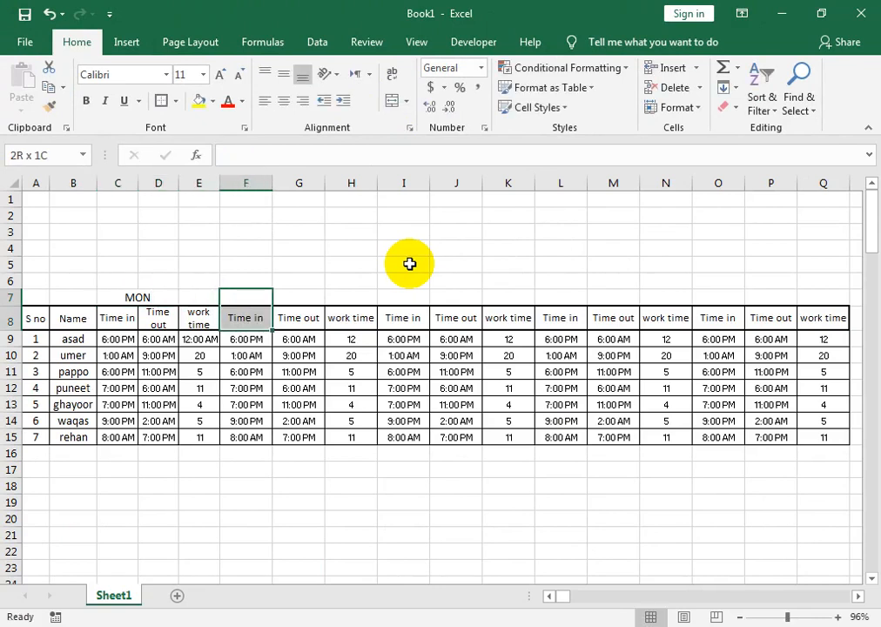
key("Up")
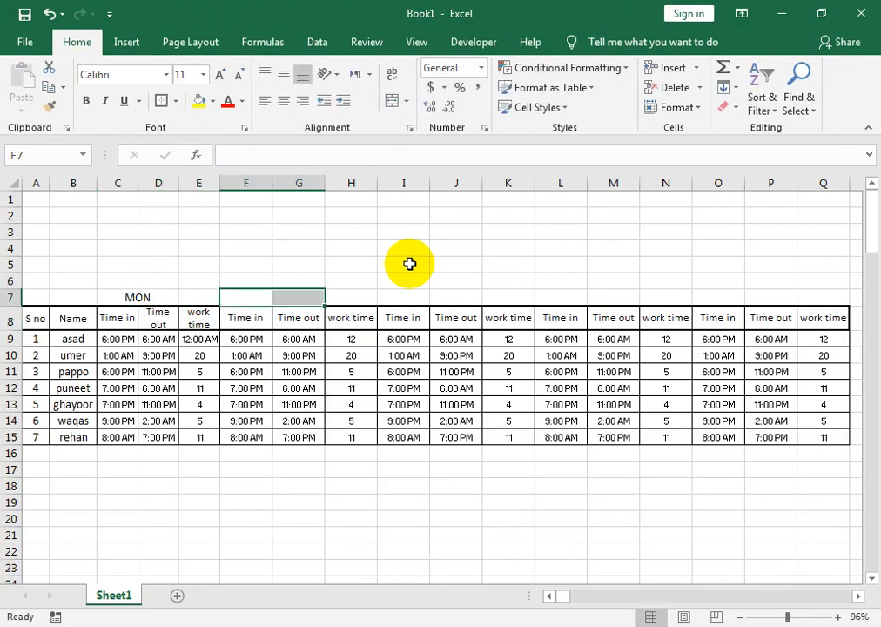
type("TUE")
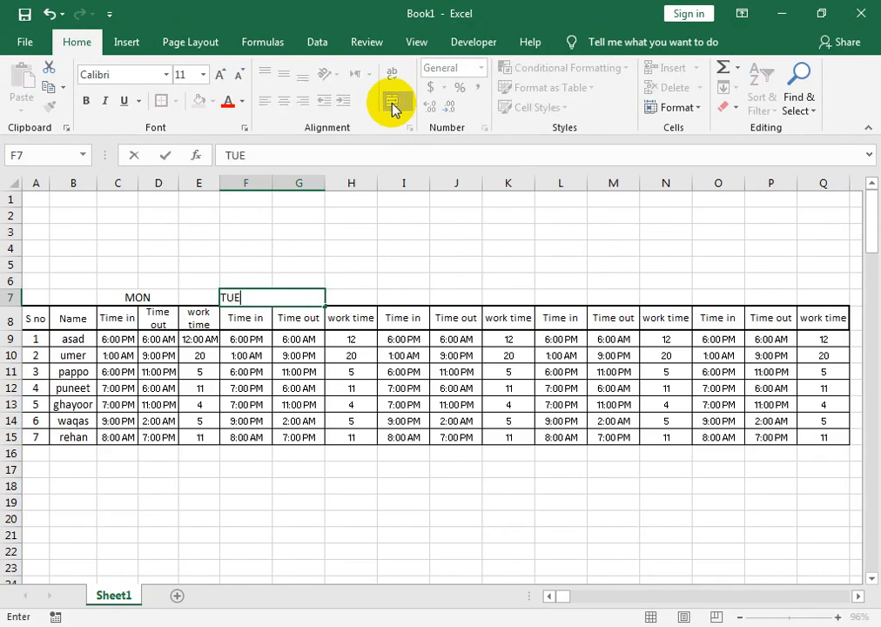
key("Tab")
key("Tab")
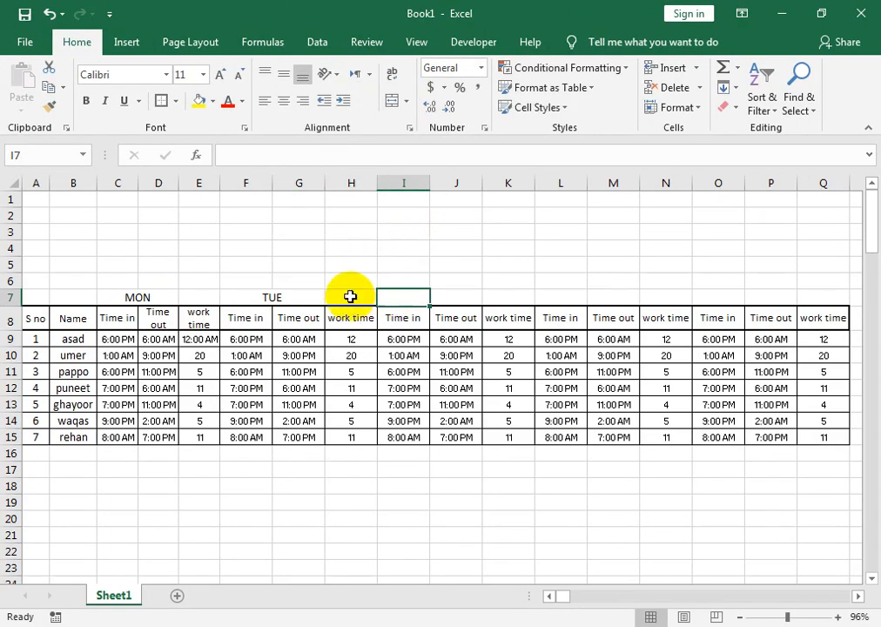
Extend the merged MON heading across C7:E7 and the TUE heading across F7:H7 to include the work time columns.
left_click_drag(128, 293, 187, 296)
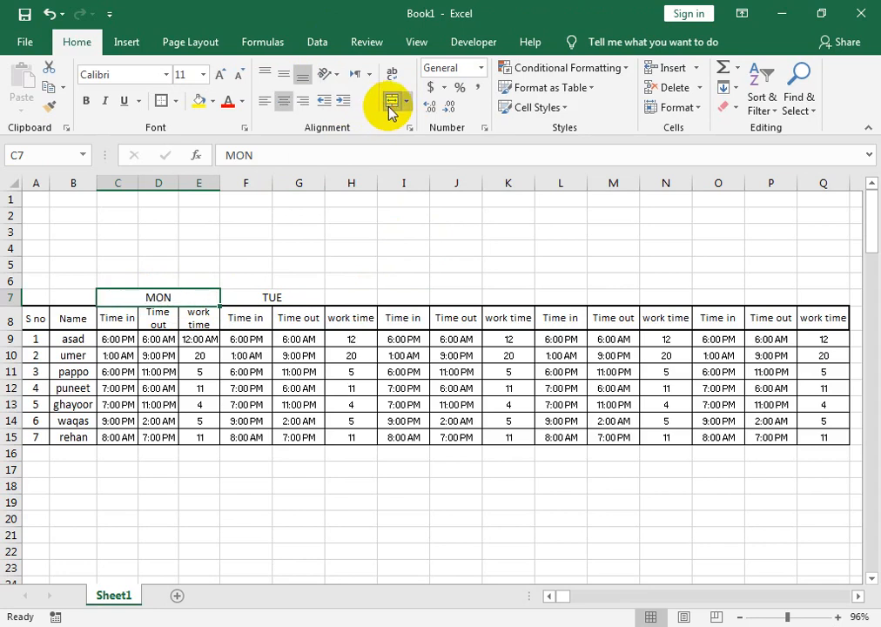
left_click_drag(239, 297, 348, 296)
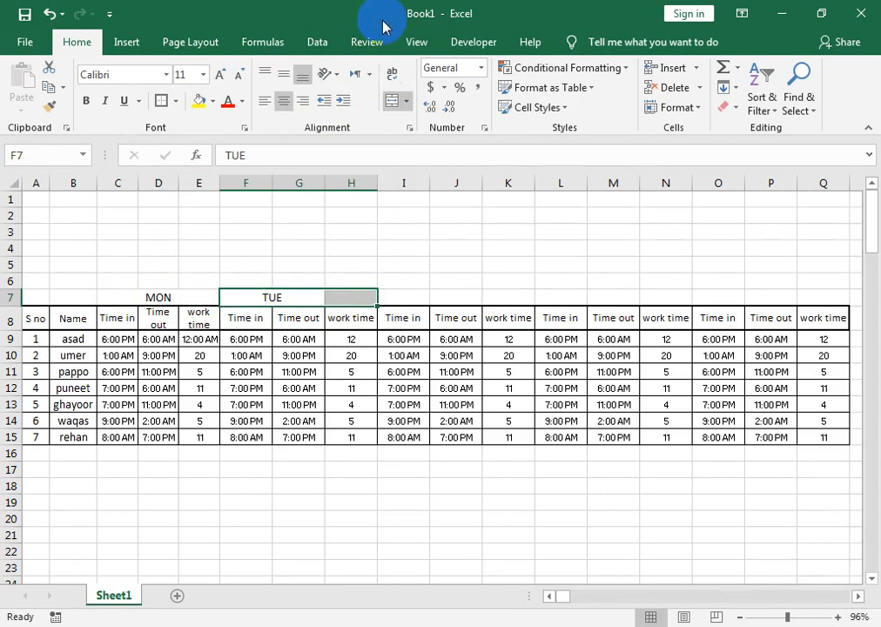
left_click(389, 105)
Merge and center I7:K7 above the third day's columns and enter WED.
left_click_drag(423, 295, 517, 296)
left_click(392, 100)
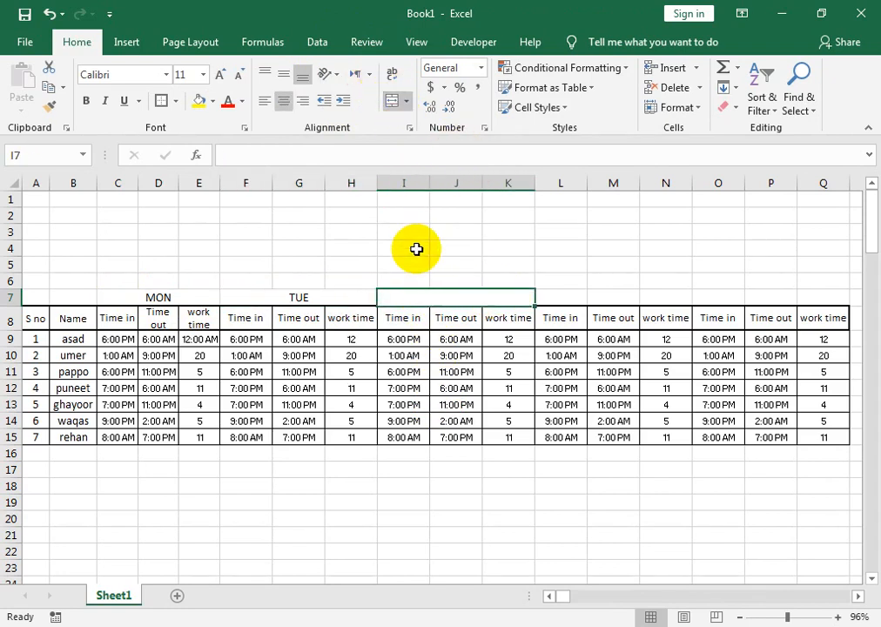
type("WED")
left_click(470, 338)
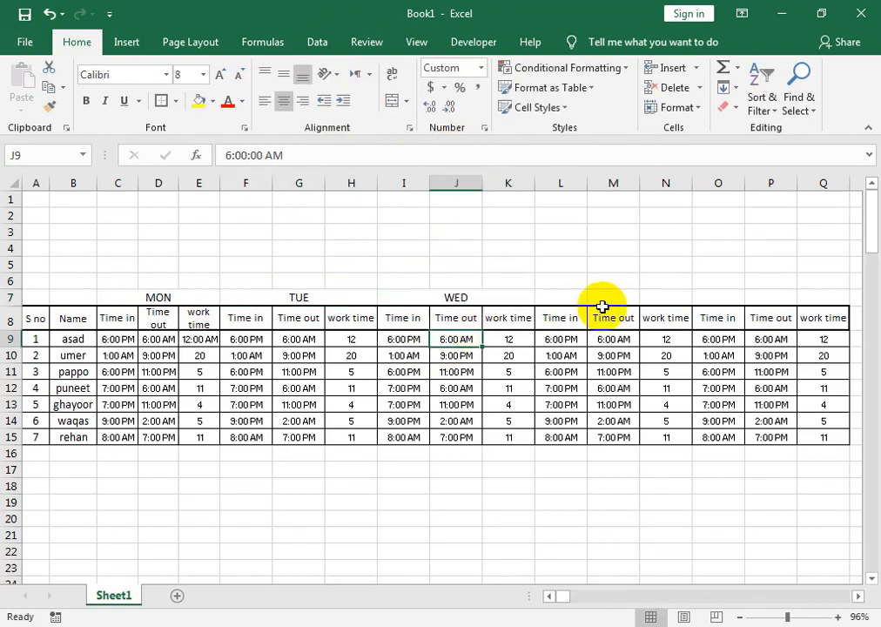
Merge and center L7:N7 with the heading THU and O7:Q7 with the heading FRI.
left_click_drag(575, 303, 646, 302)
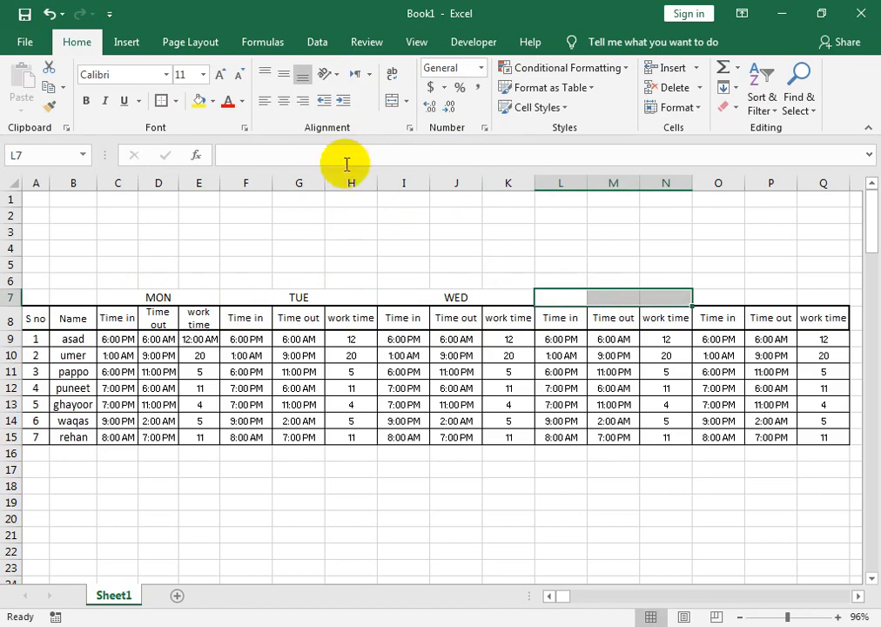
type("THU")
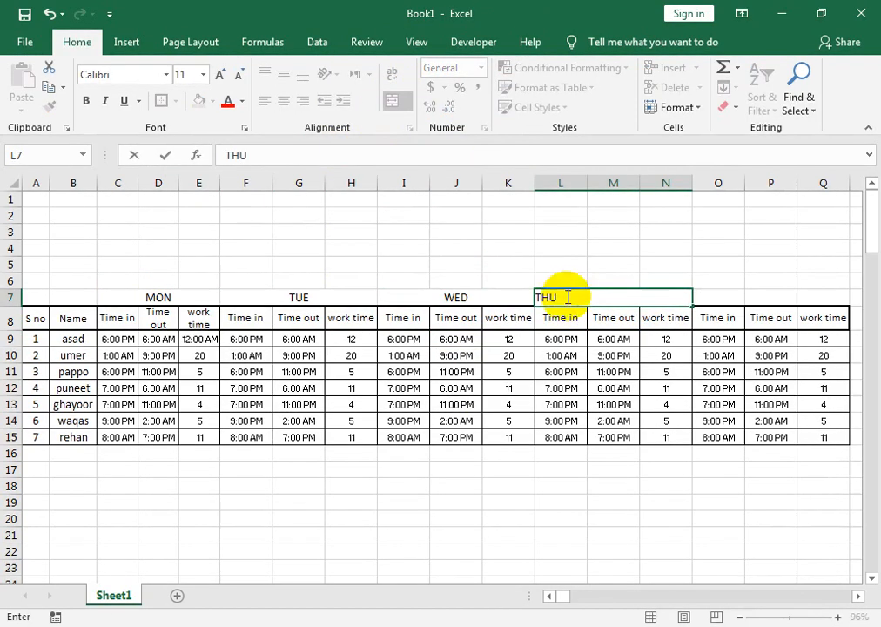
left_click(614, 372)
left_click_drag(709, 297, 818, 296)
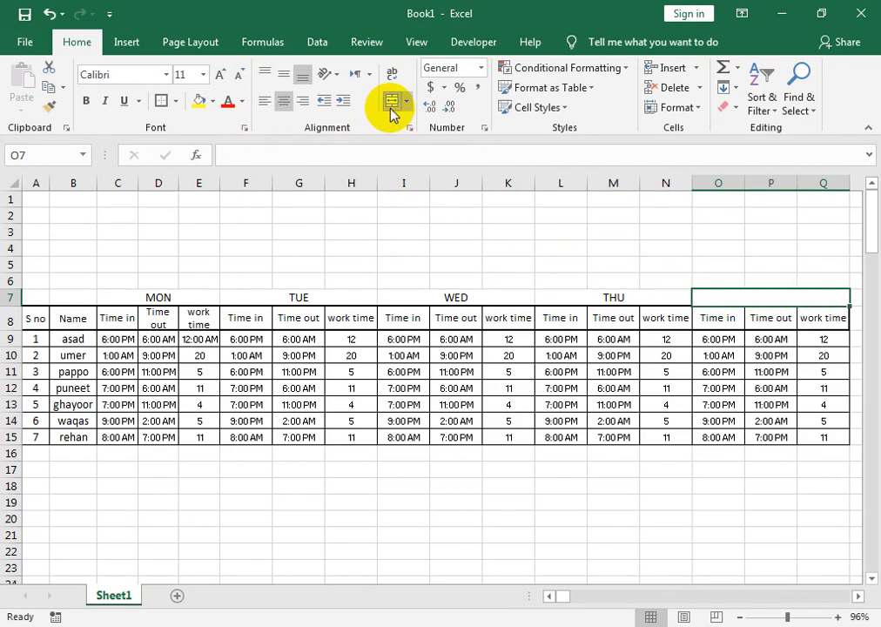
type("F")
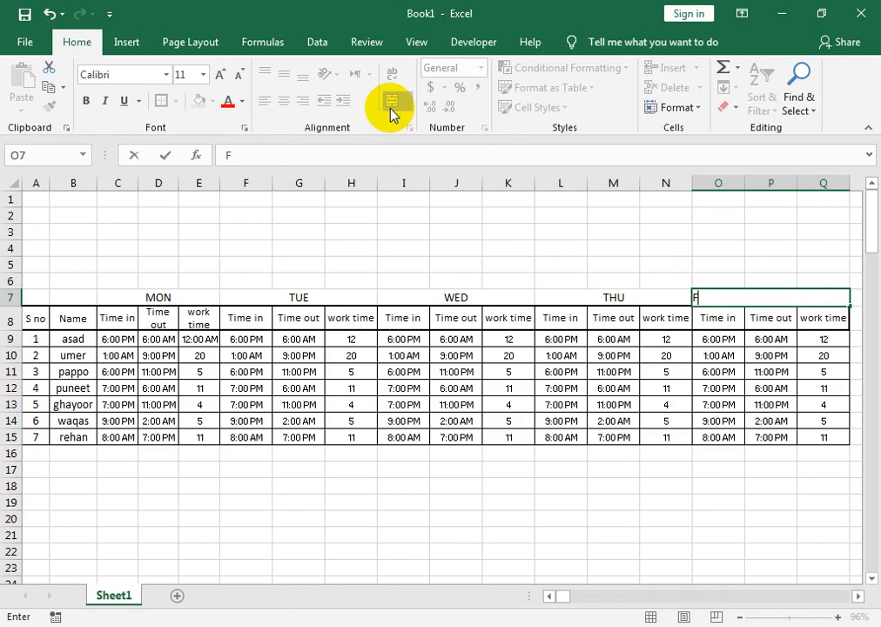
key("Left")
key("Left")
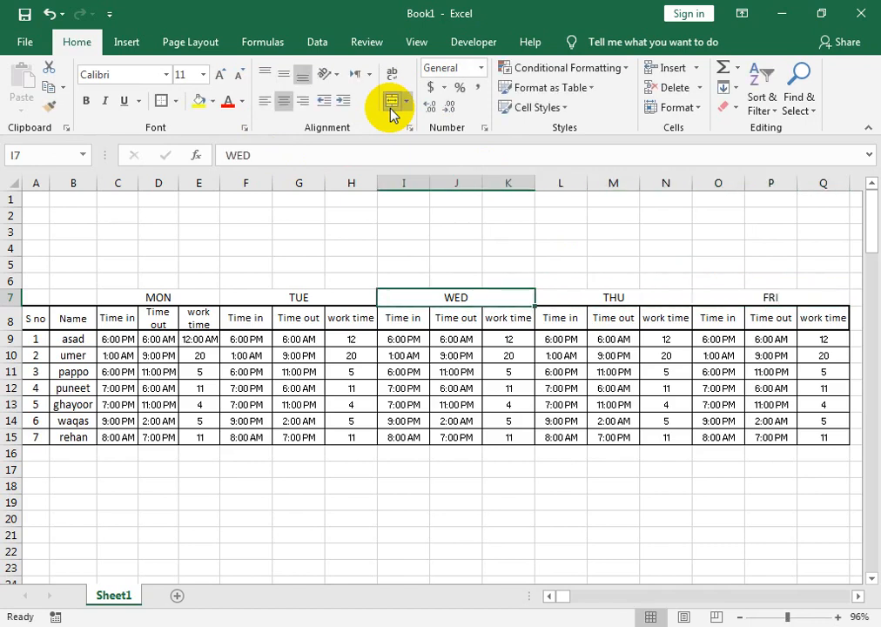
Fill the weekday headings in C7:Q7 yellow and give the TUE heading a dark blue fill with white text.
left_click_drag(131, 297, 727, 304)
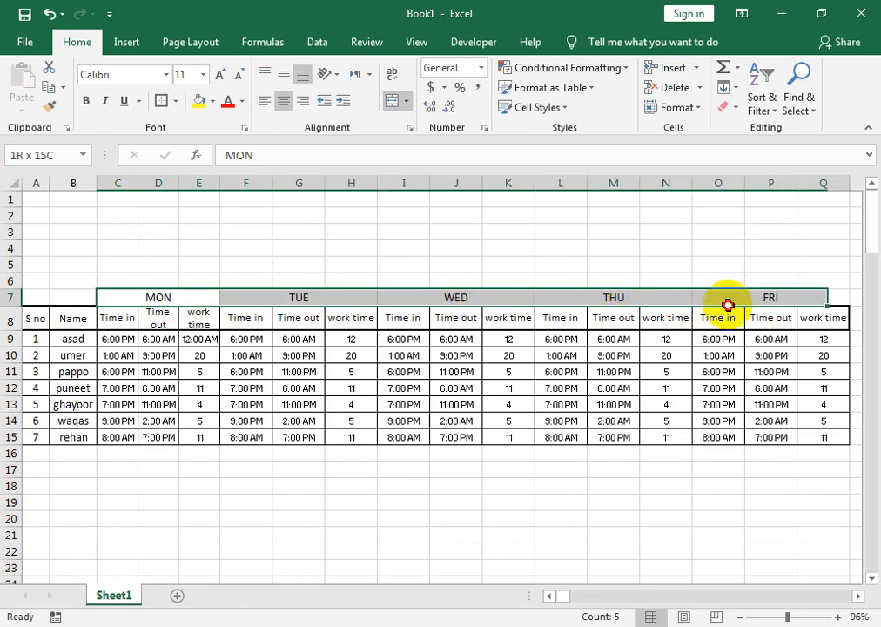
left_click(196, 103)
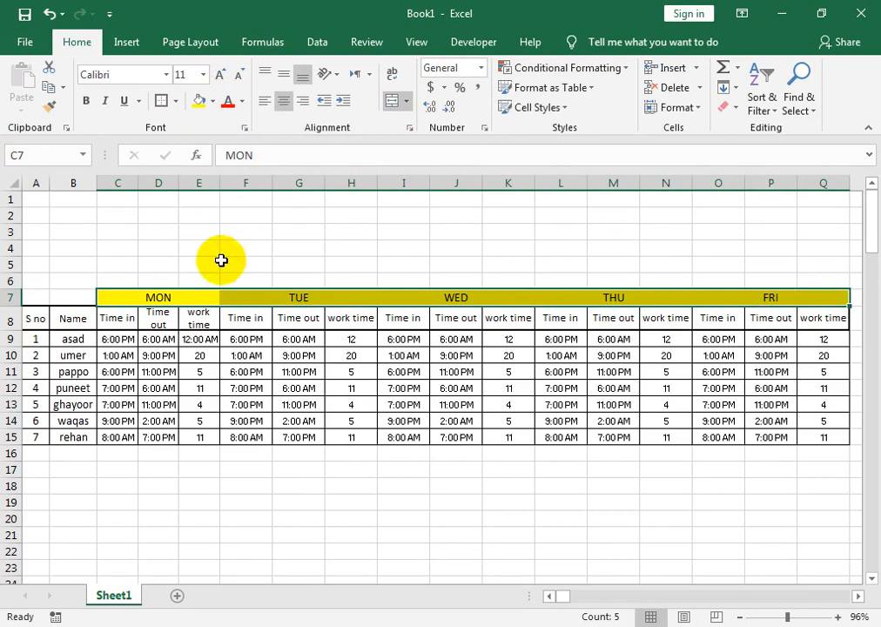
left_click(279, 301)
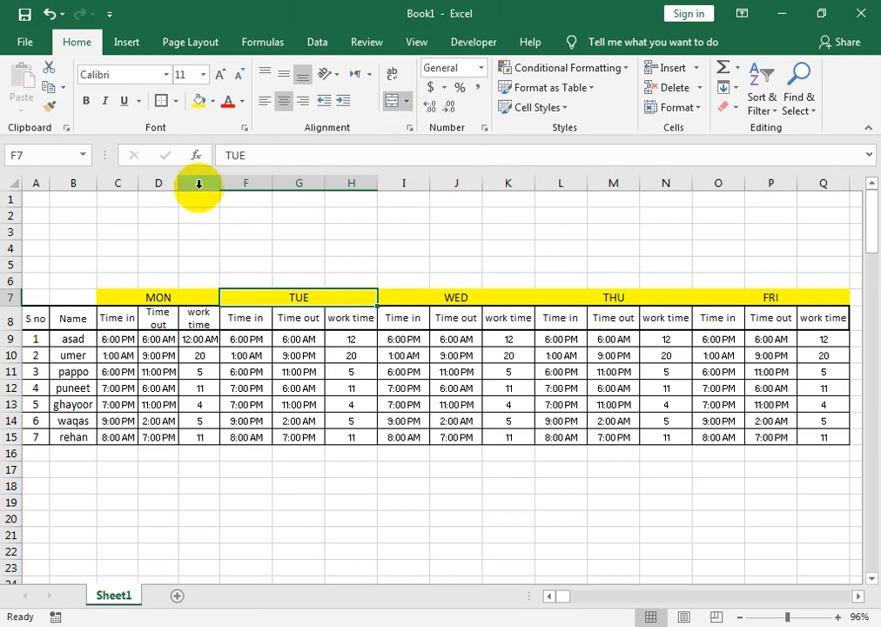
left_click(214, 102)
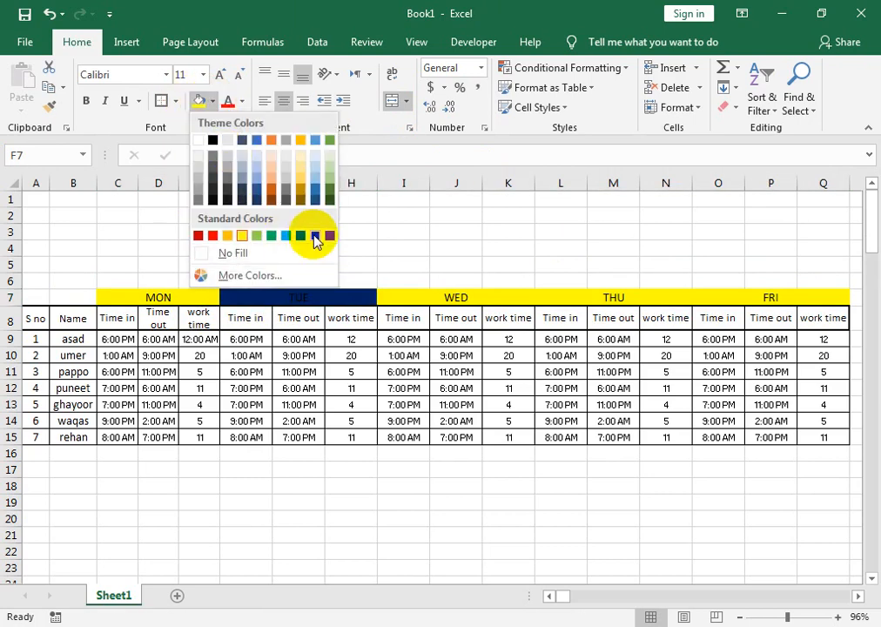
left_click(312, 236)
left_click(242, 102)
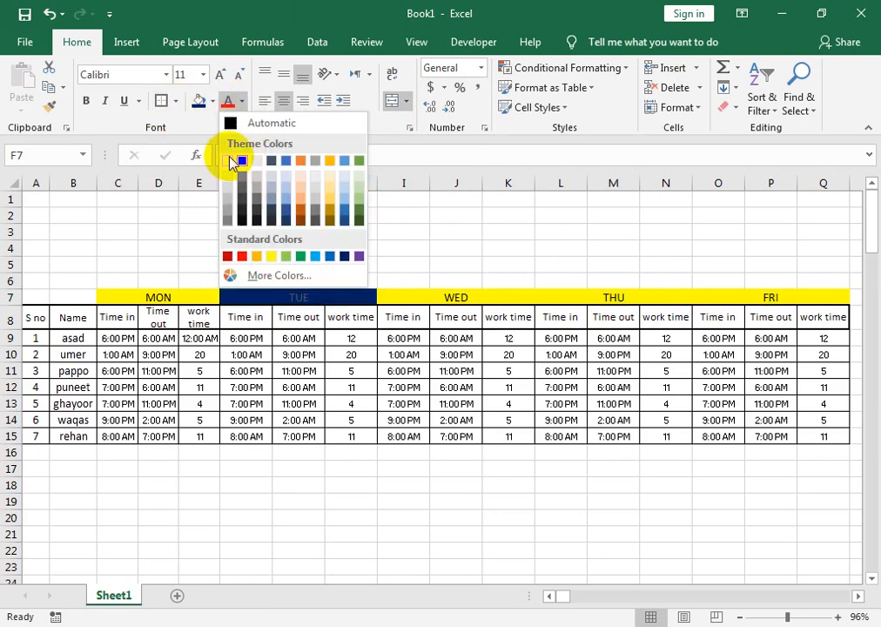
left_click(236, 161)
Fill the WED heading with light green and the THU heading with a dark theme blue.
left_click(426, 298)
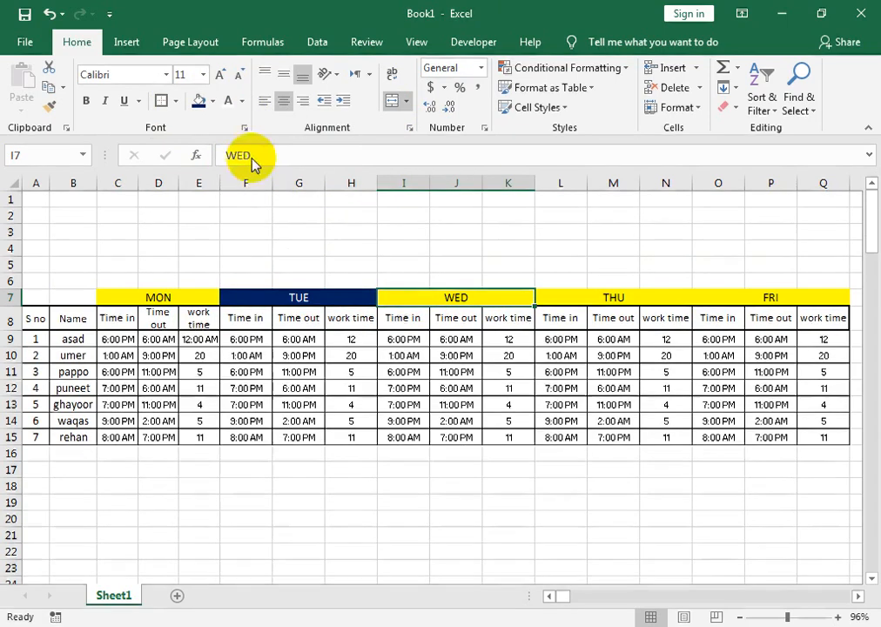
left_click(214, 101)
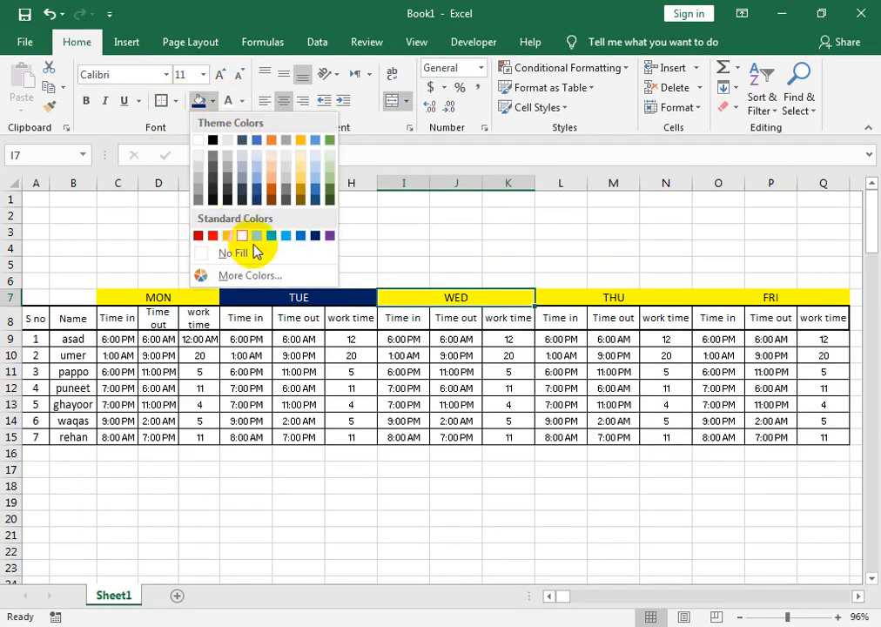
left_click(258, 236)
left_click(570, 299)
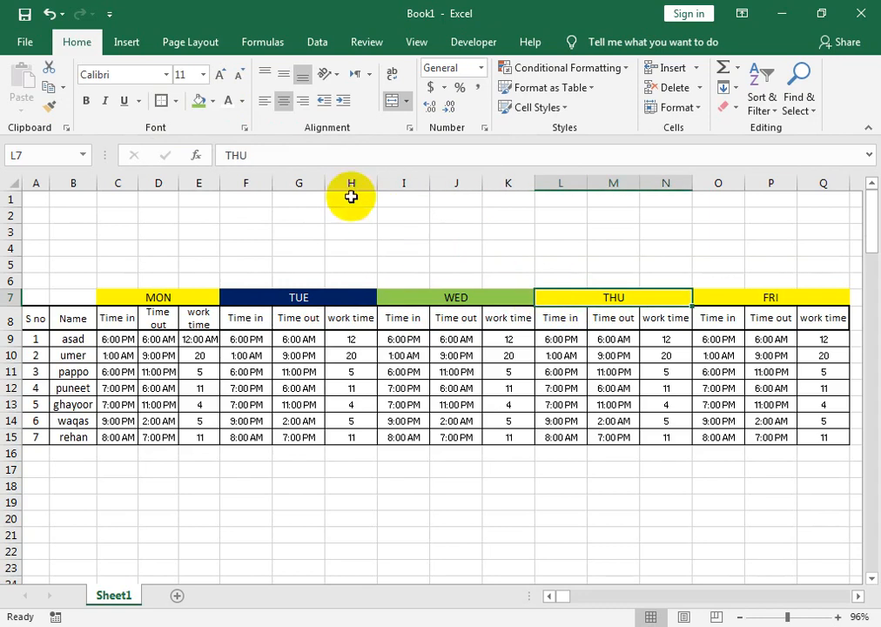
left_click(212, 102)
left_click(254, 202)
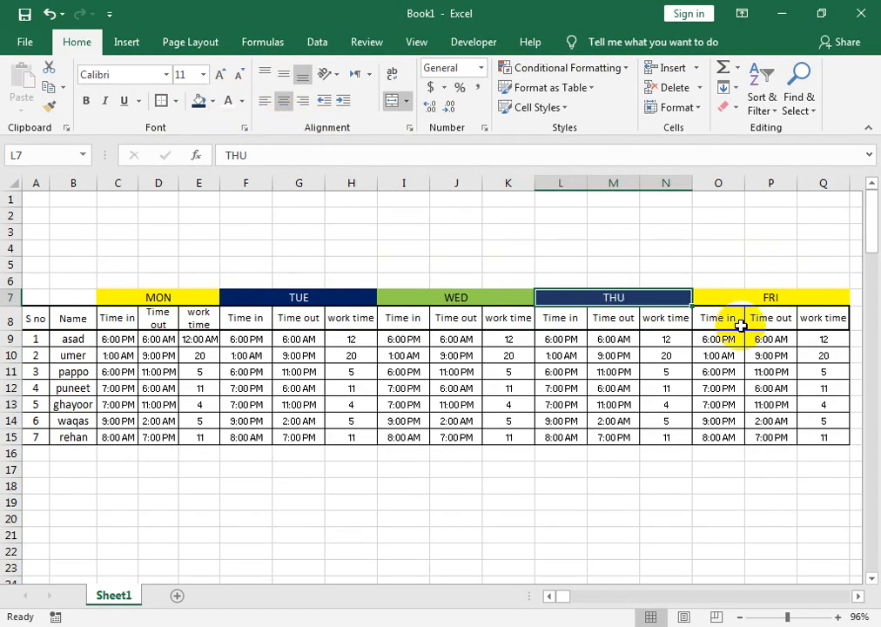
Fill the FRI heading in O7:Q7 with red.
left_click(731, 297)
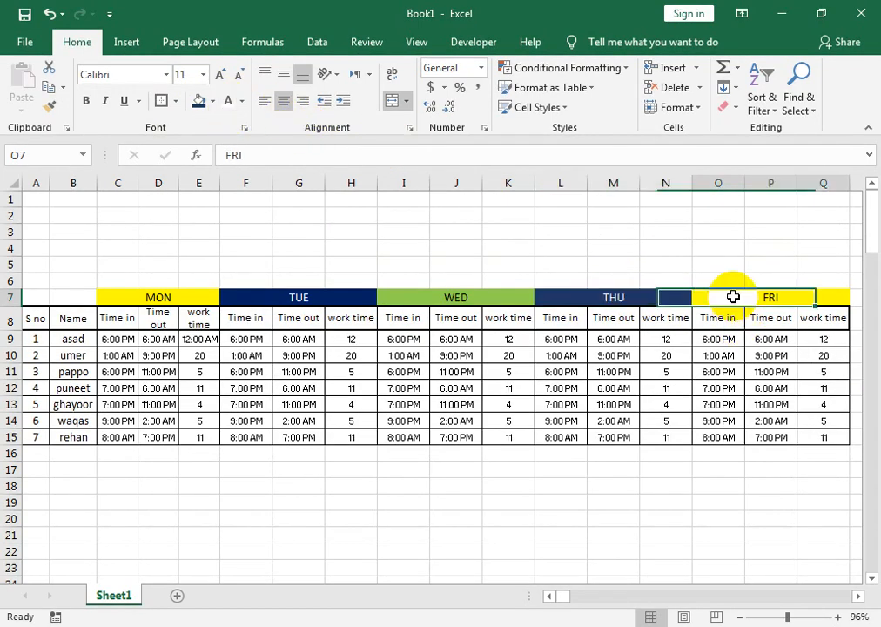
left_click(213, 102)
left_click(211, 236)
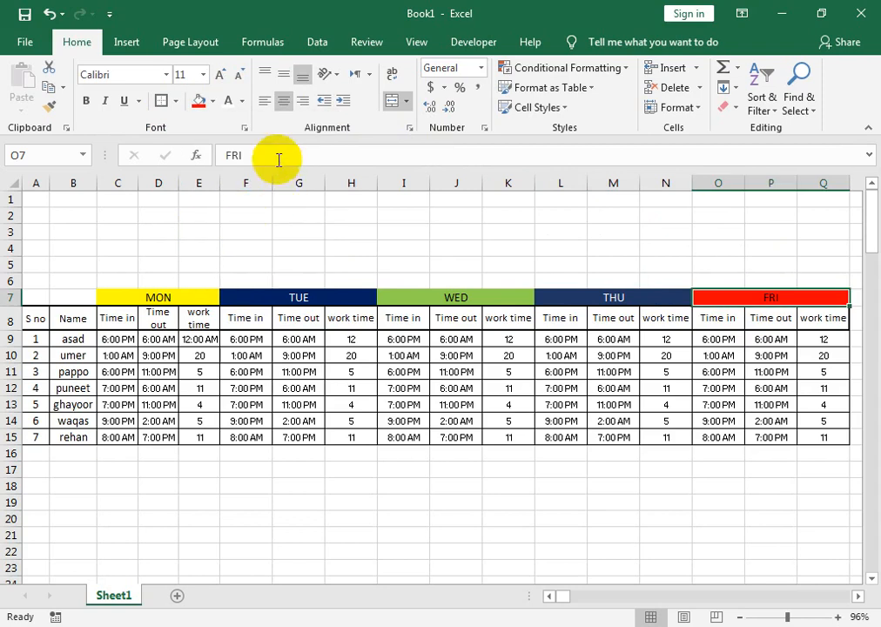
Fill the column header row A8:Q8, from S no to the last work time, with a light gold theme color.
left_click(79, 315)
left_click_drag(36, 319, 664, 328)
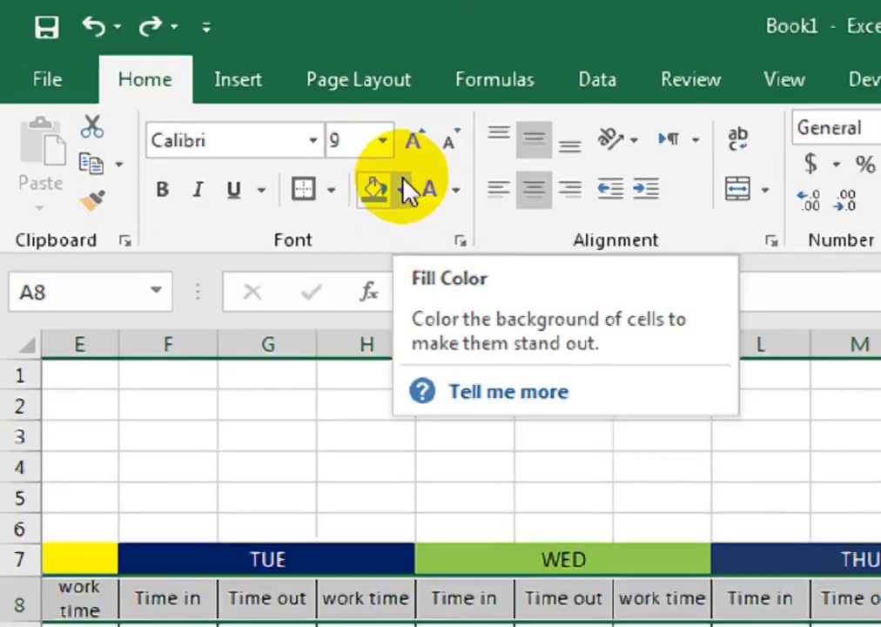
left_click(214, 100)
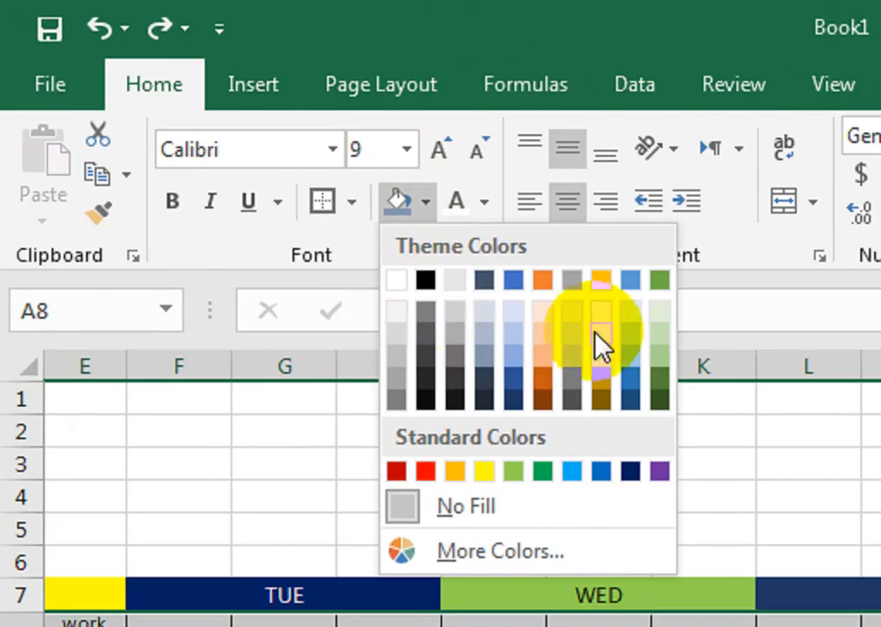
left_click(599, 355)
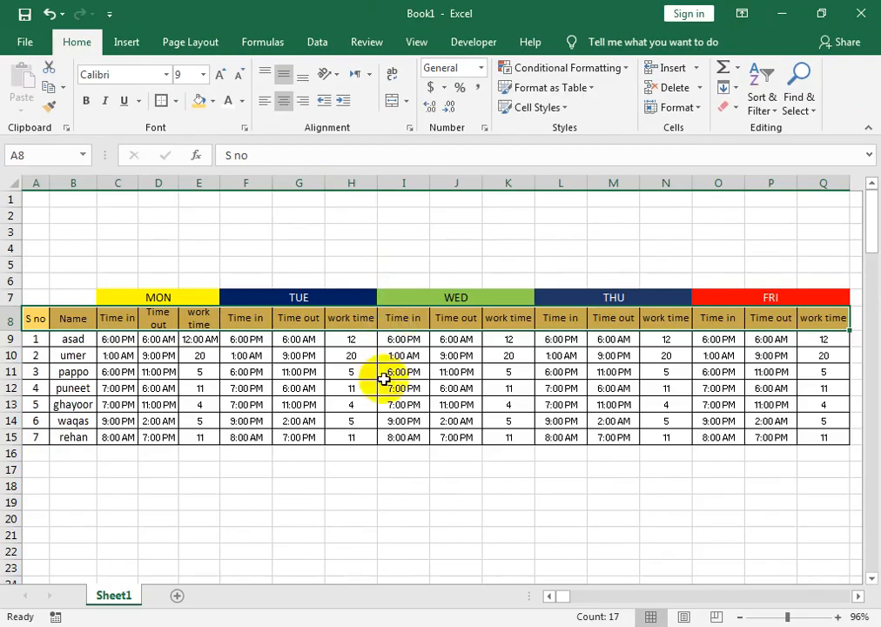
left_click(136, 373)
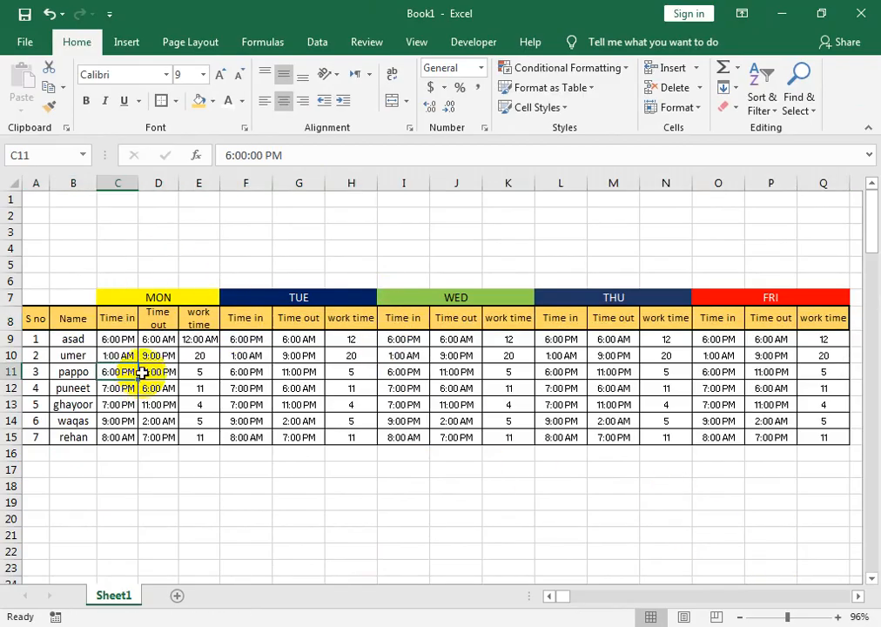
Change the number format of the first MON work time cell, E9, to General.
left_click(184, 340)
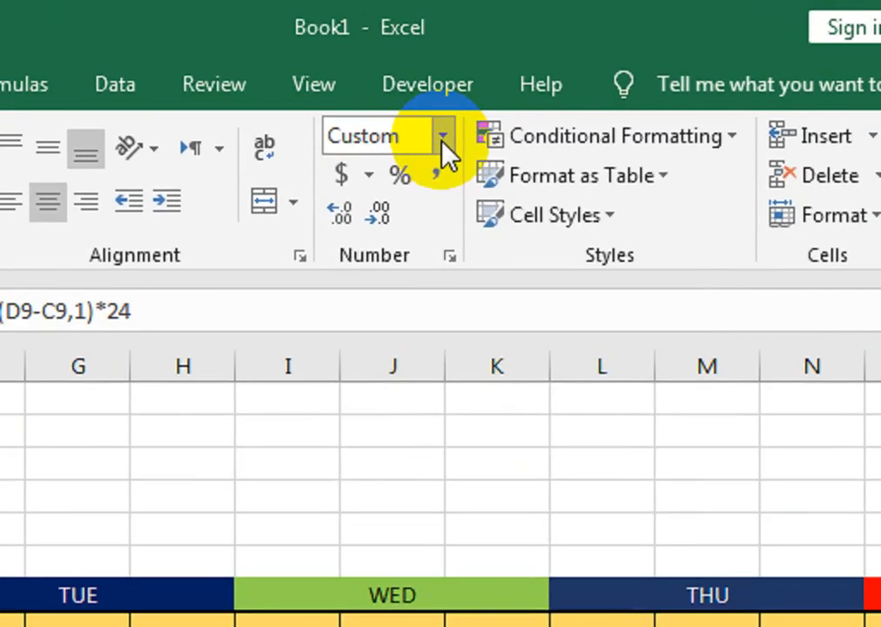
left_click(481, 75)
left_click(484, 101)
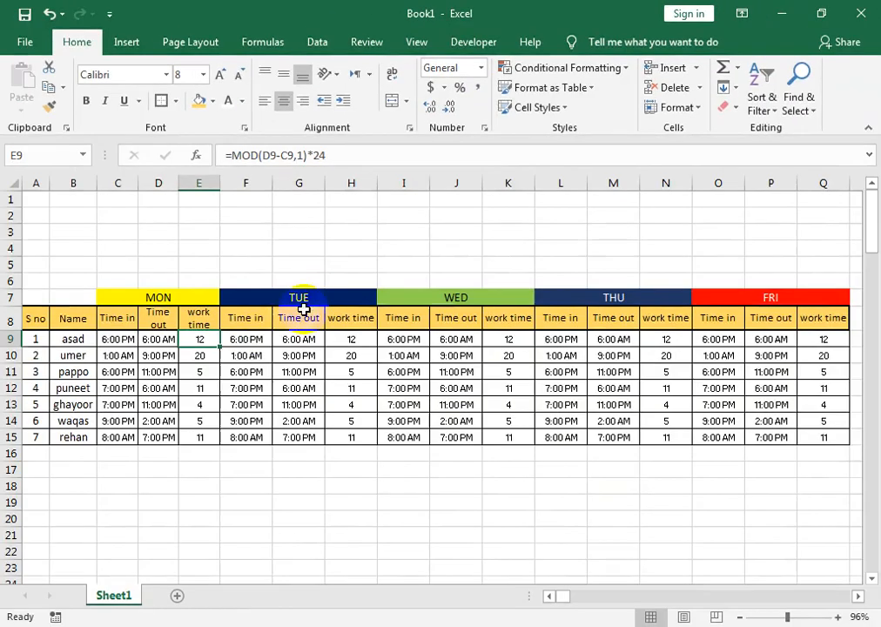
Add green gradient data bars to the MON work time values in E9:E15 with conditional formatting.
left_click_drag(194, 341, 199, 437)
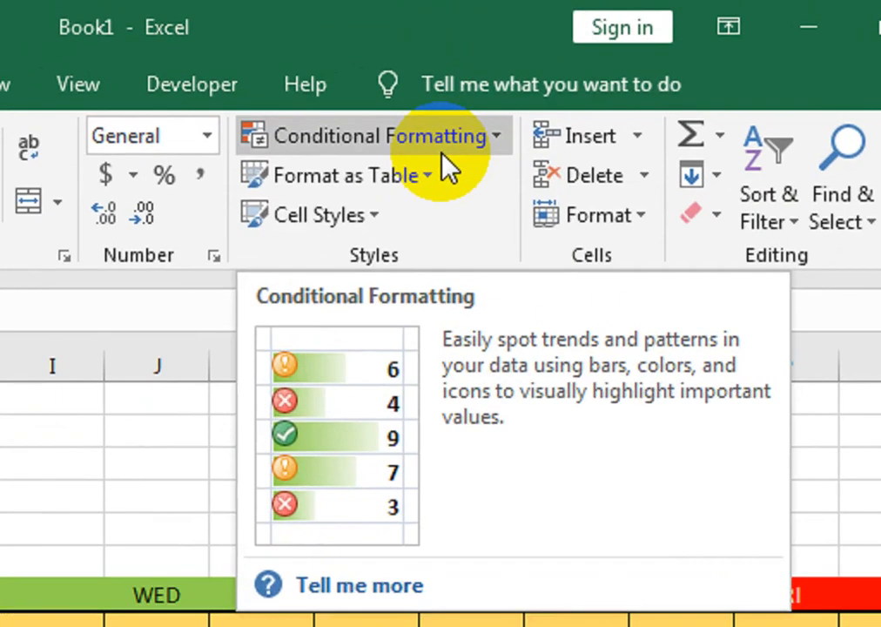
left_click(600, 82)
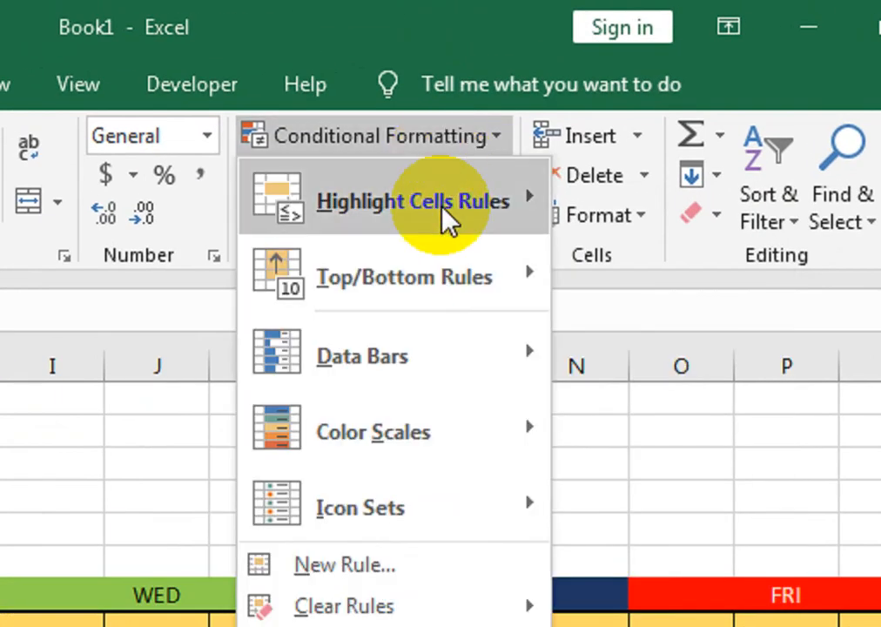
mouse_move(445, 359)
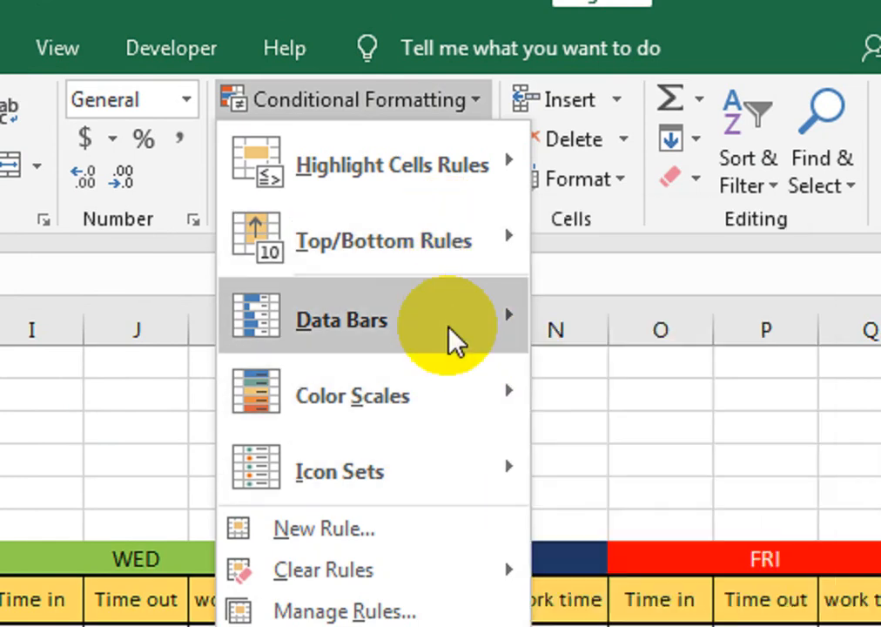
mouse_move(448, 335)
left_click(632, 366)
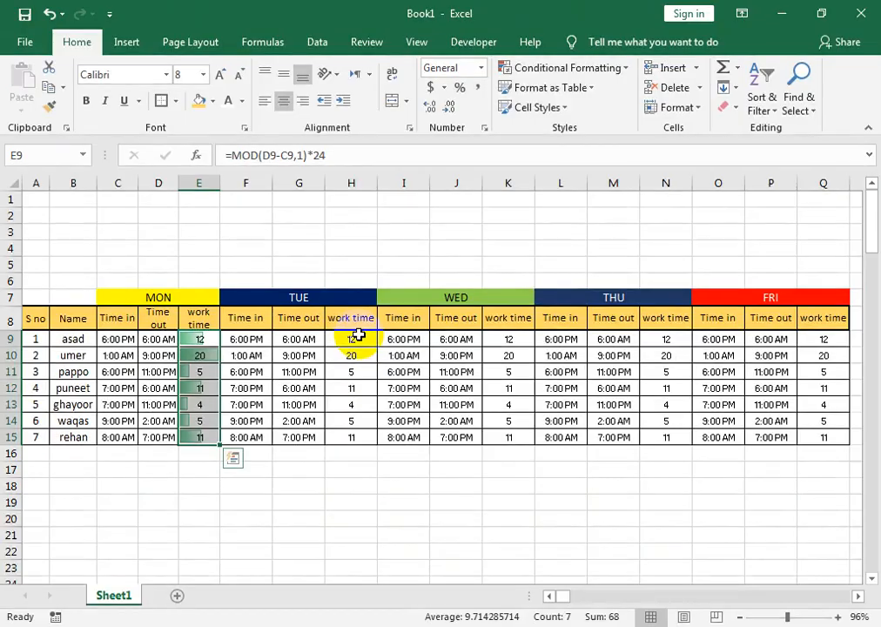
Apply green gradient data bars to the TUE work time values in H9:H15.
left_click_drag(227, 409, 219, 619)
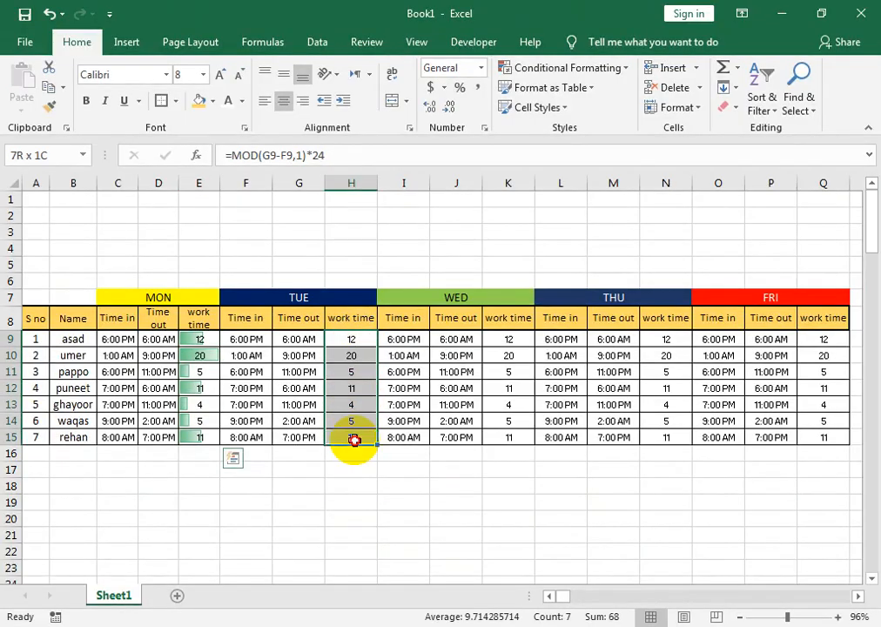
key("ctrl+q")
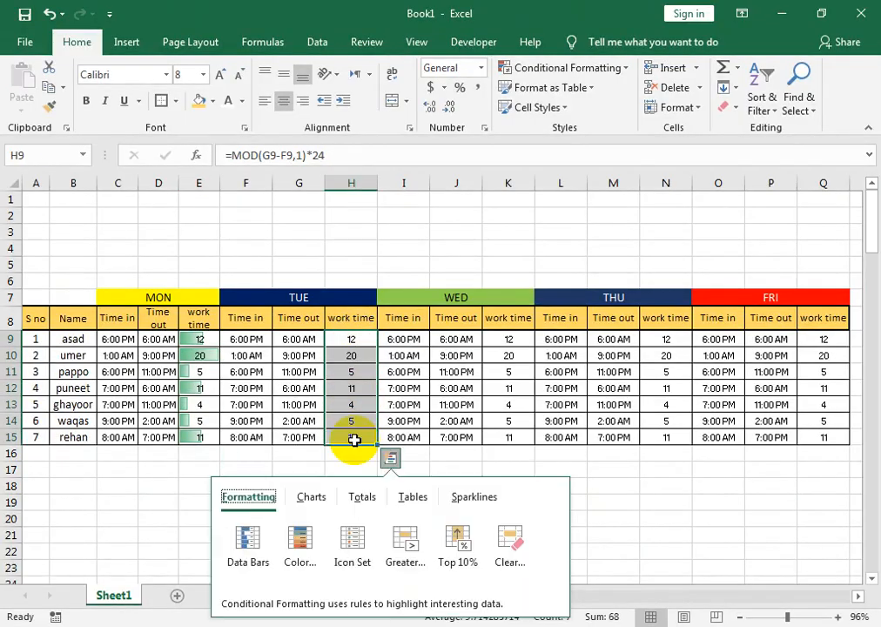
left_click(561, 67)
mouse_move(609, 178)
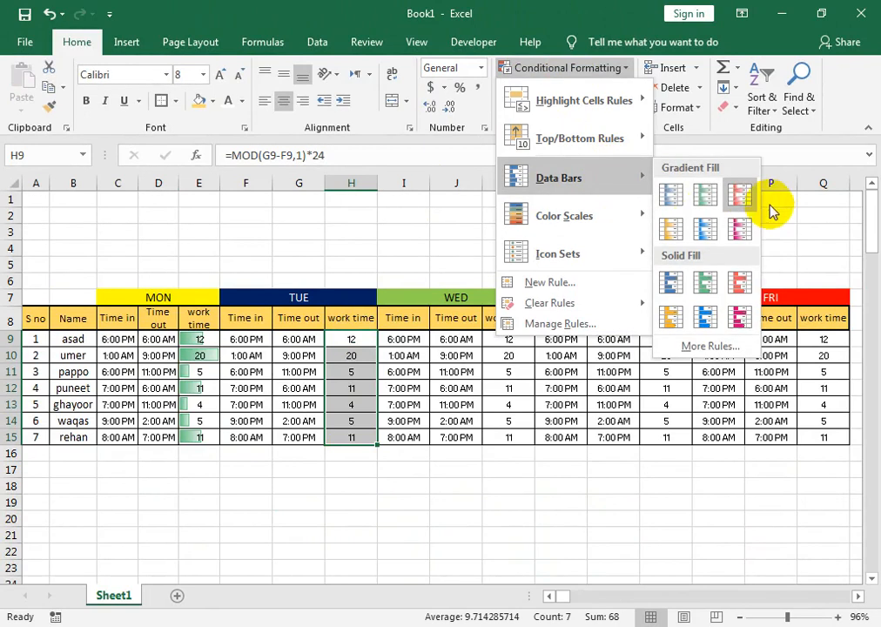
left_click(712, 200)
Apply green gradient data bars to the WED work time values in K9:K15.
left_click_drag(513, 335, 512, 453)
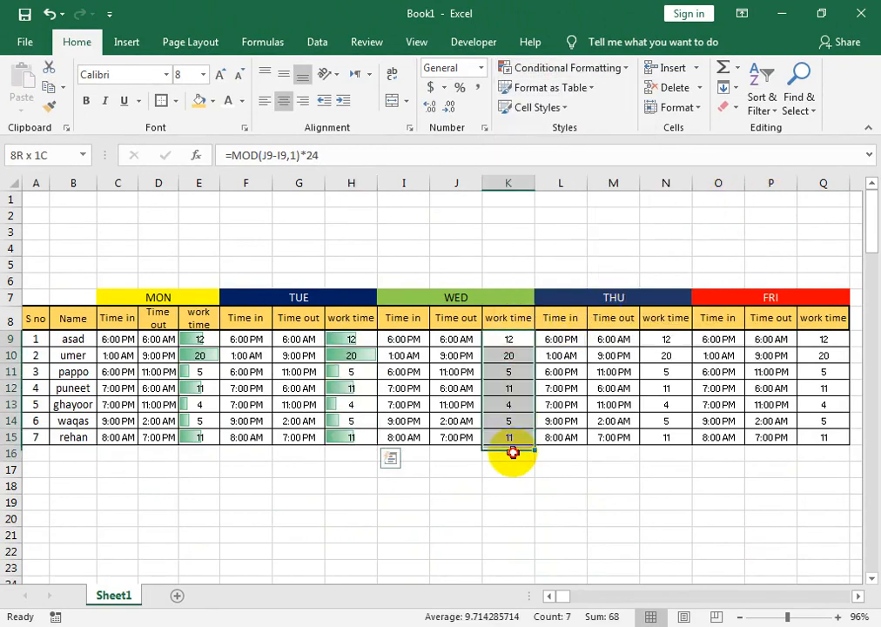
left_click(623, 67)
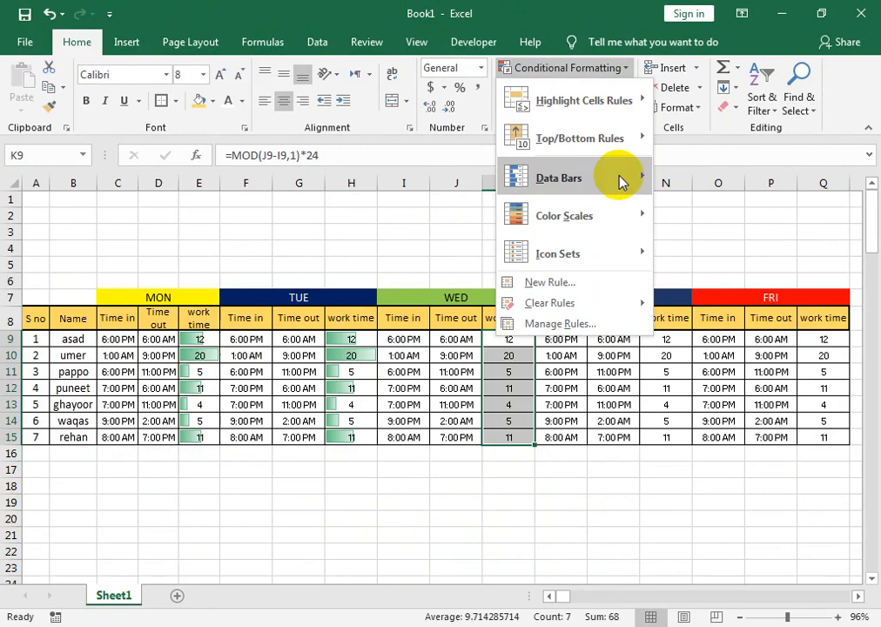
mouse_move(630, 179)
left_click(703, 200)
Apply green gradient data bars to the THU work time values in N9:N15.
left_click_drag(655, 340, 662, 437)
left_click(609, 68)
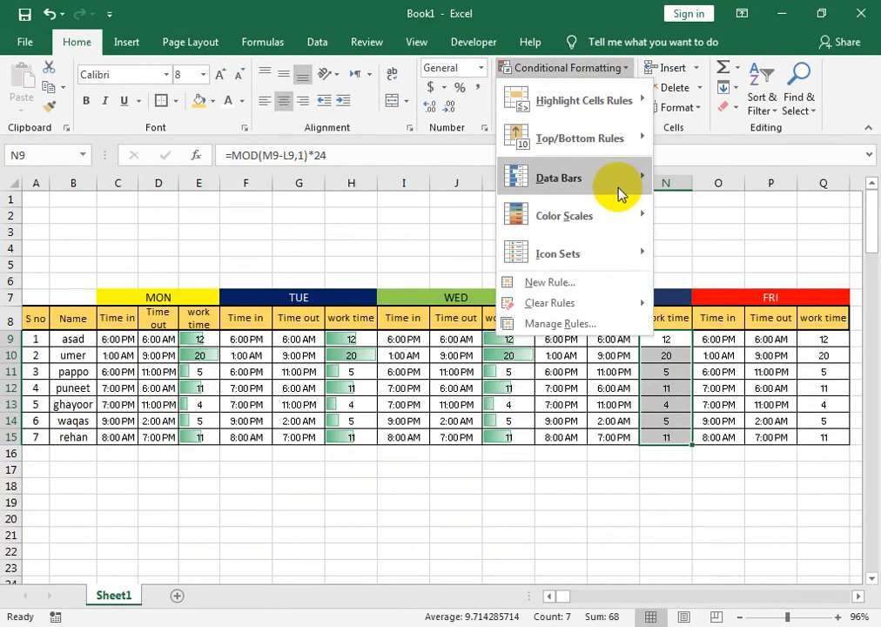
mouse_move(644, 187)
left_click(714, 197)
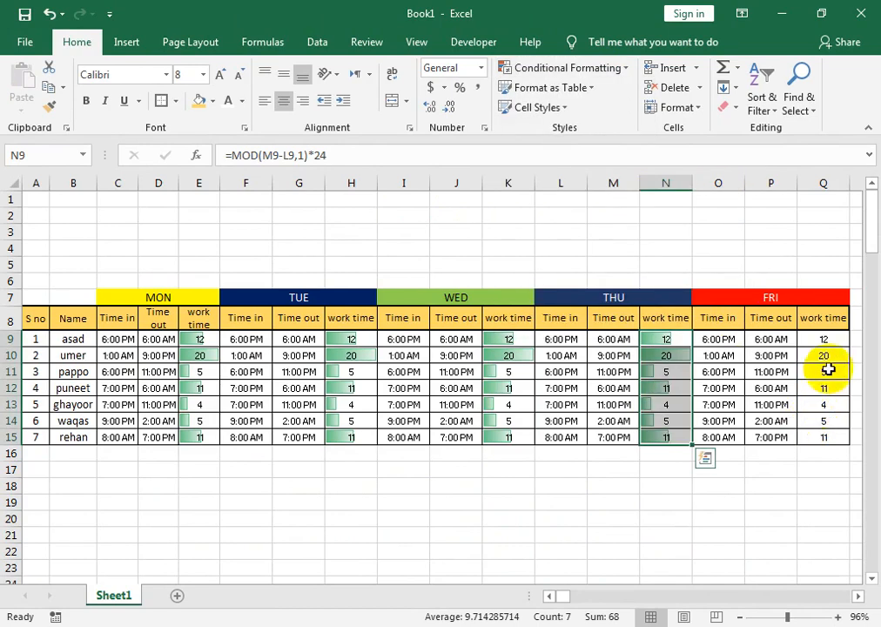
Apply green gradient data bars to the FRI work time values in Q9:Q15 and deselect the range.
left_click_drag(827, 338, 829, 437)
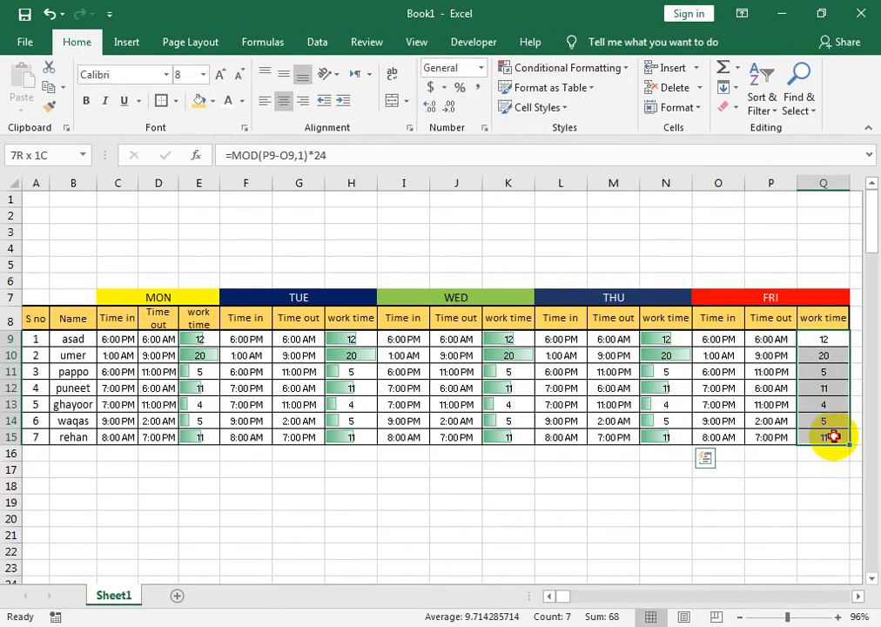
left_click(564, 70)
mouse_move(628, 181)
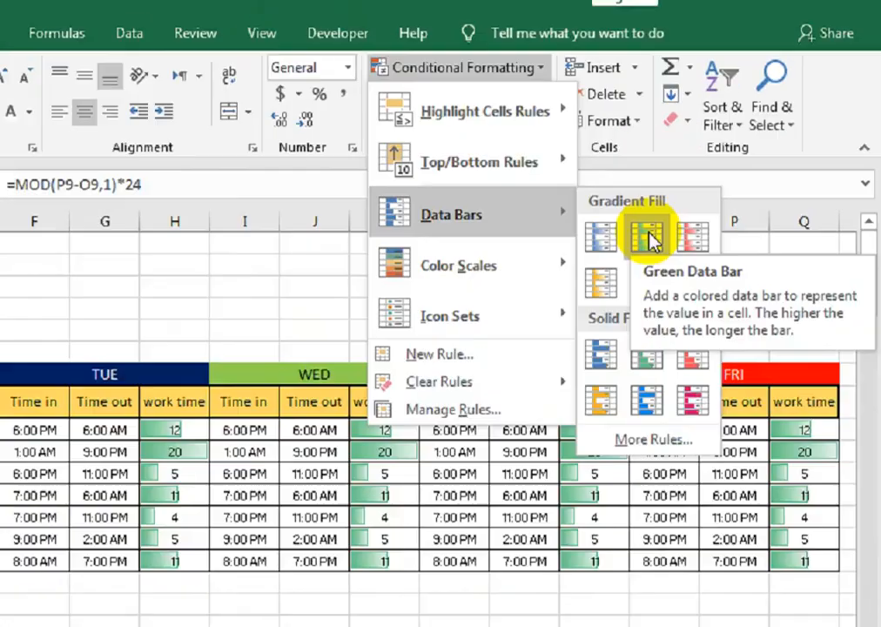
left_click(707, 195)
left_click(724, 336)
left_click(199, 388)
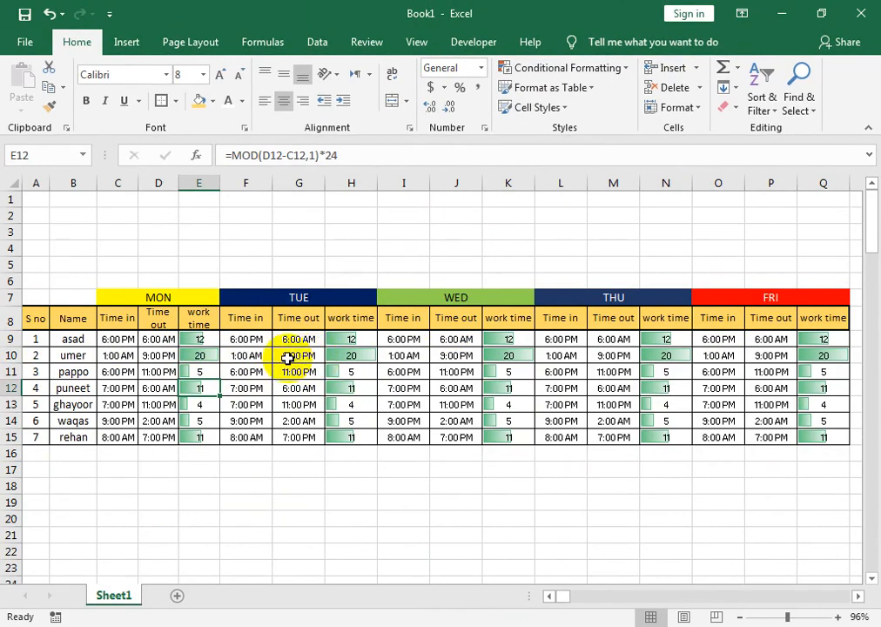
Set the first person's TUE time in, cell F9, to 19:00 and select the time out cell beside it.
left_click(254, 342)
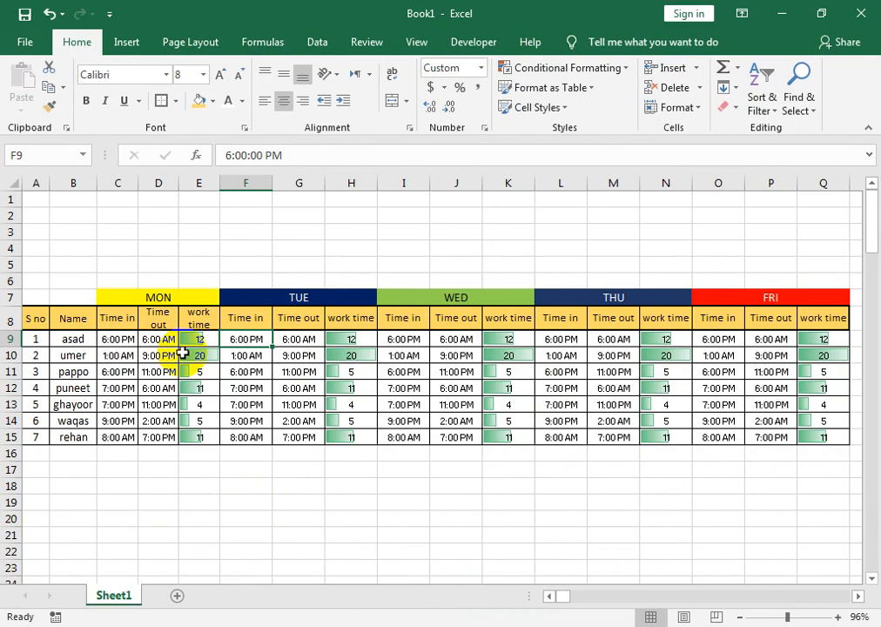
type("19")
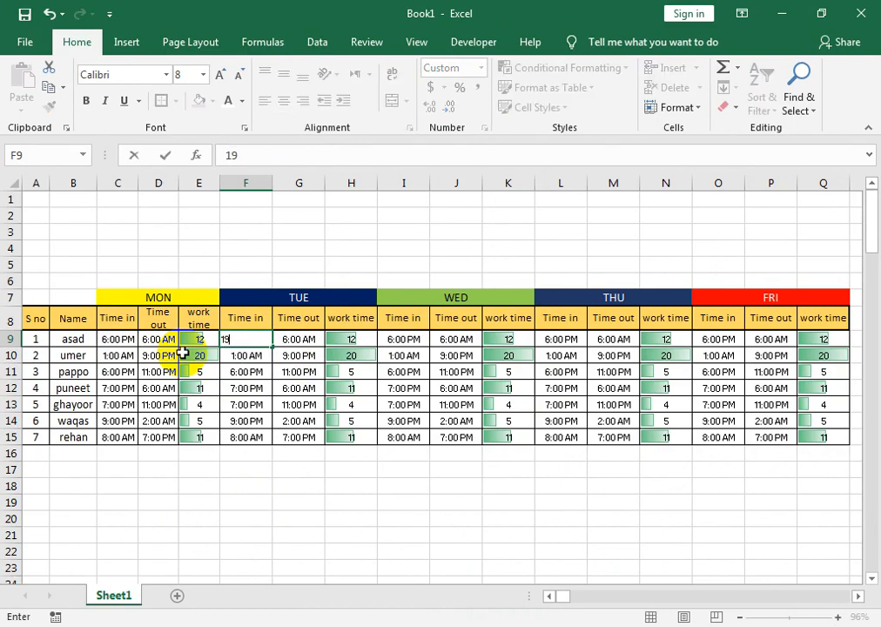
type(":00")
key("Return")
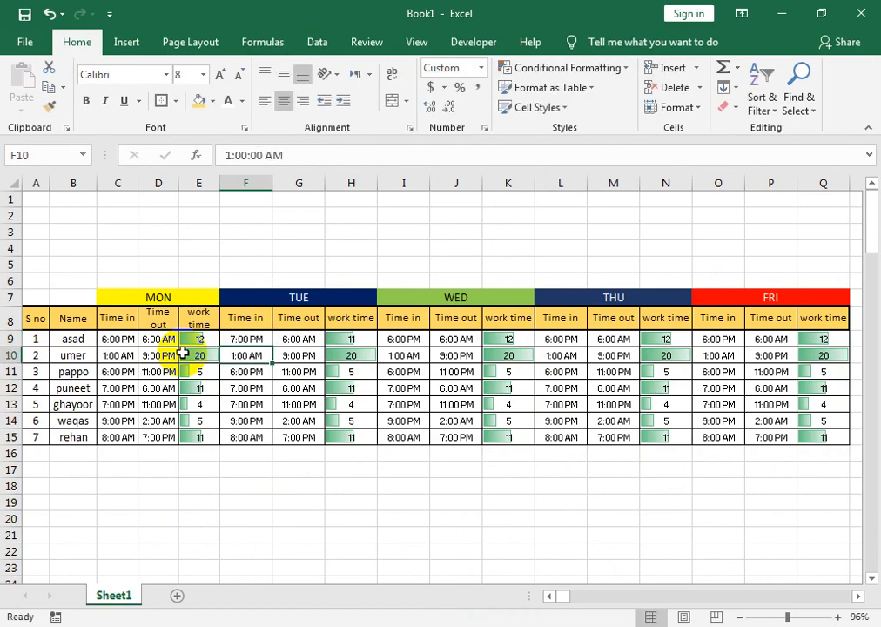
key("Up")
key("Right")
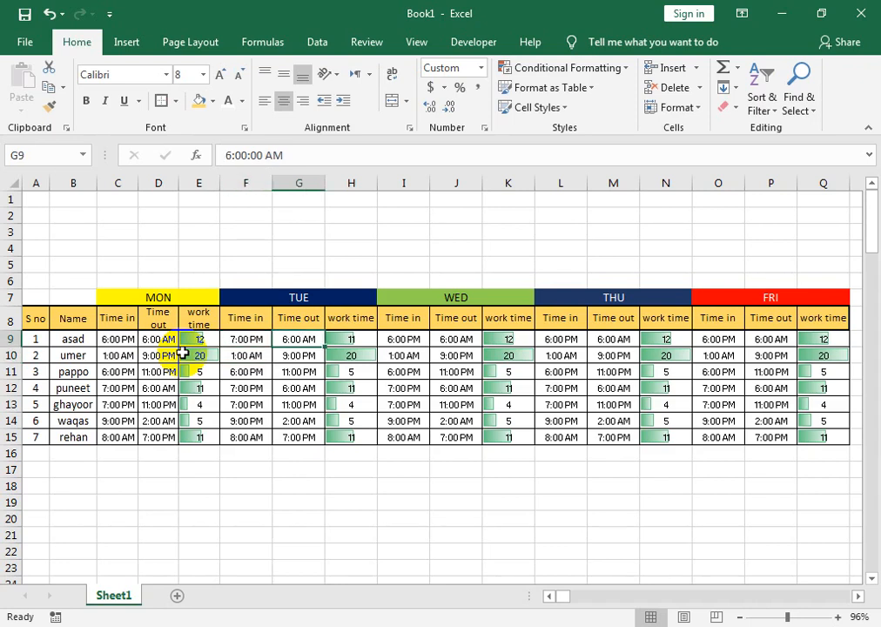
Set the first person's TUE time out, cell G9, to 05:00.
type("05")
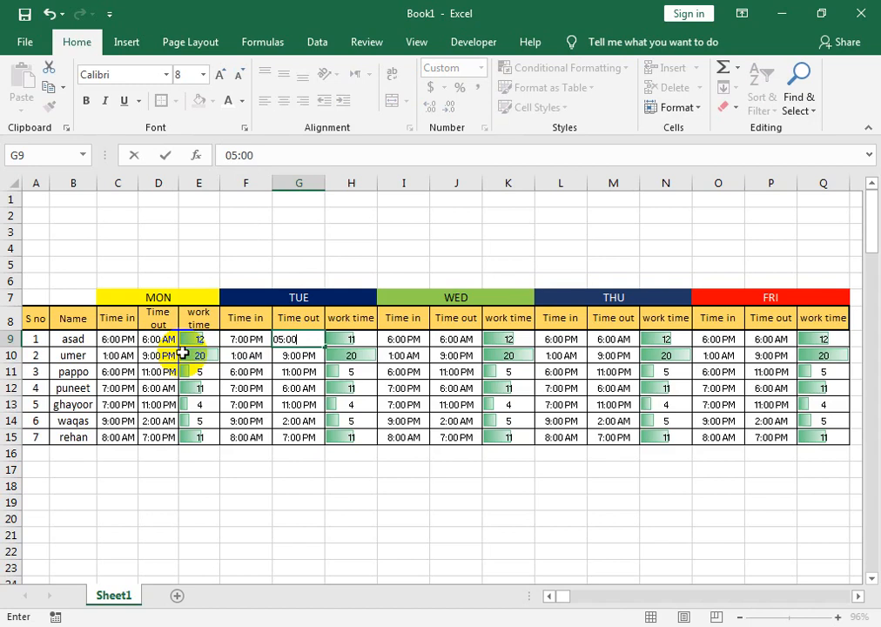
type(":0")
key("Return")
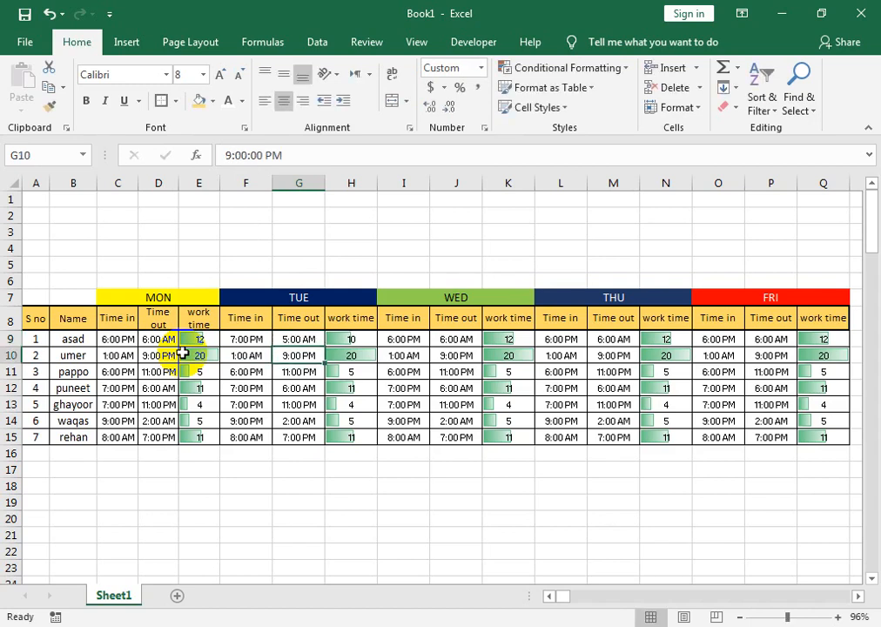
key("Left")
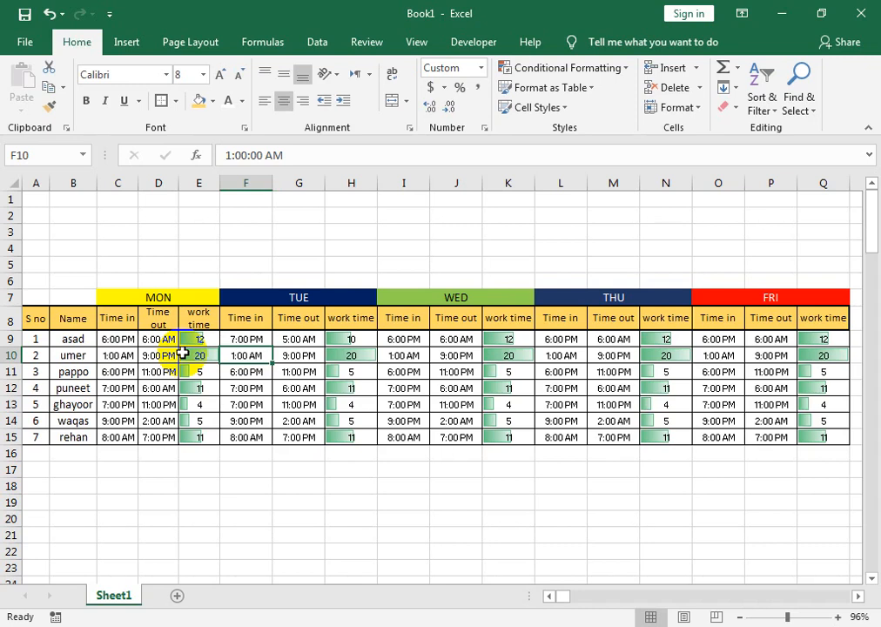
key("Right")
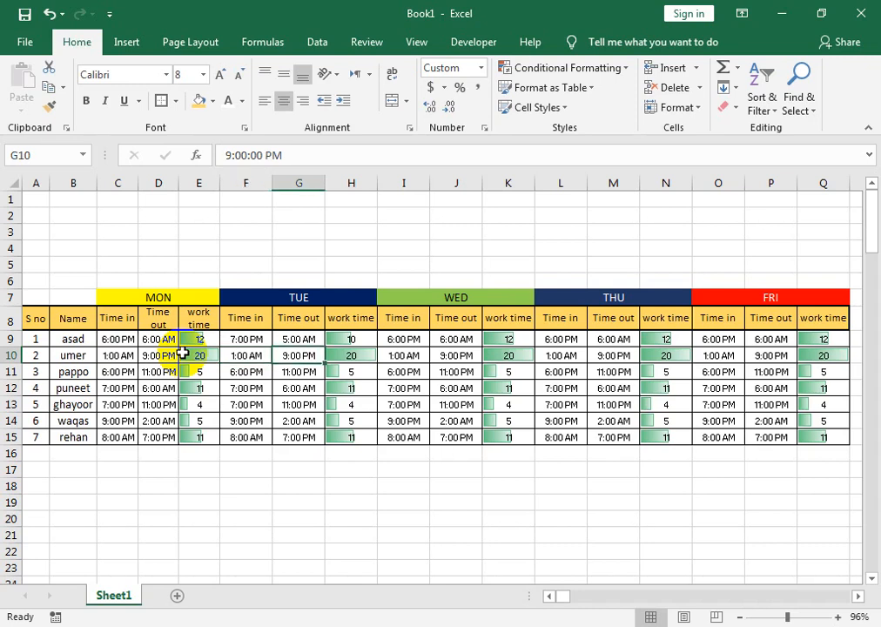
key("Left")
key("Right")
key("Left")
key("Right")
key("Right")
key("Right")
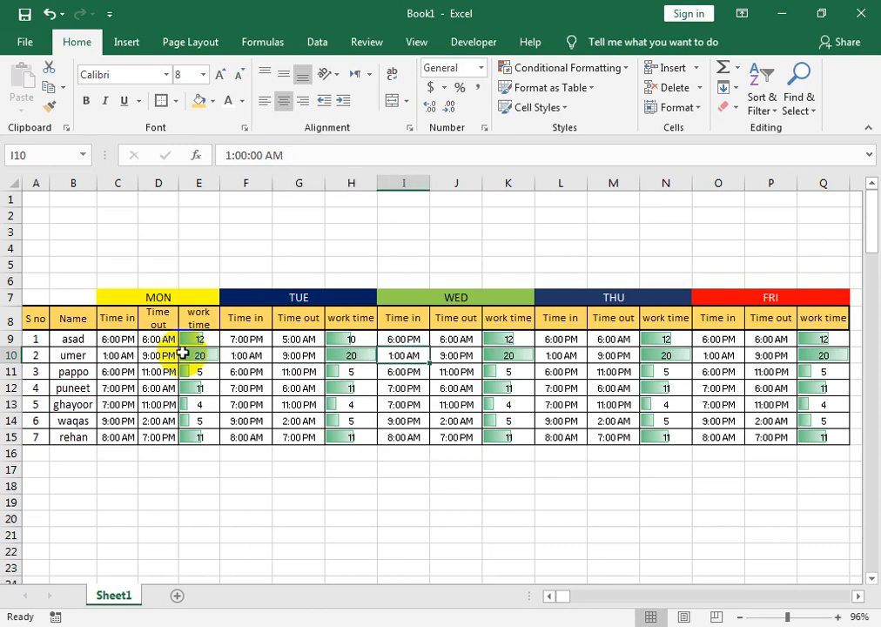
key("Up")
key("Right")
key("Right")
key("Down")
key("Down")
key("Down")
key("Down")
key("Down")
key("Down")
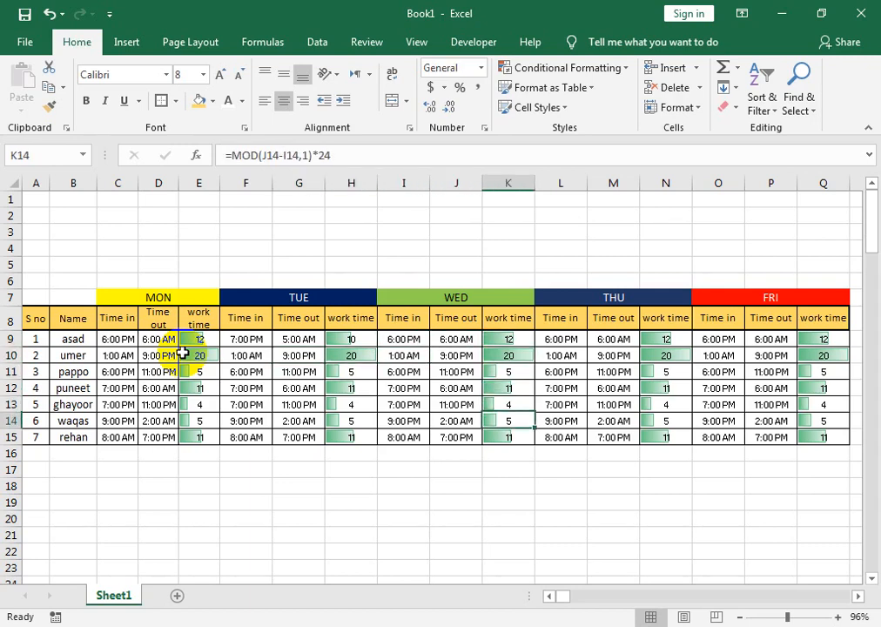
Set the second person's FRI time in, cell O10, to 08:00 and the time out, cell P10, to 18:00.
key("Right")
key("Right")
key("Right")
key("Up")
key("Up")
key("Up")
key("Up")
key("Up")
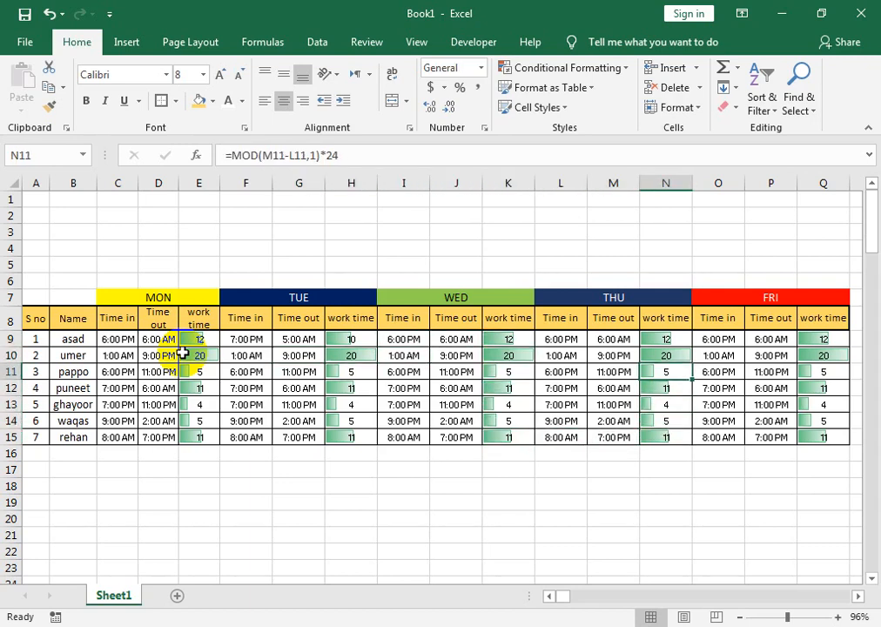
key("Right")
type("08")
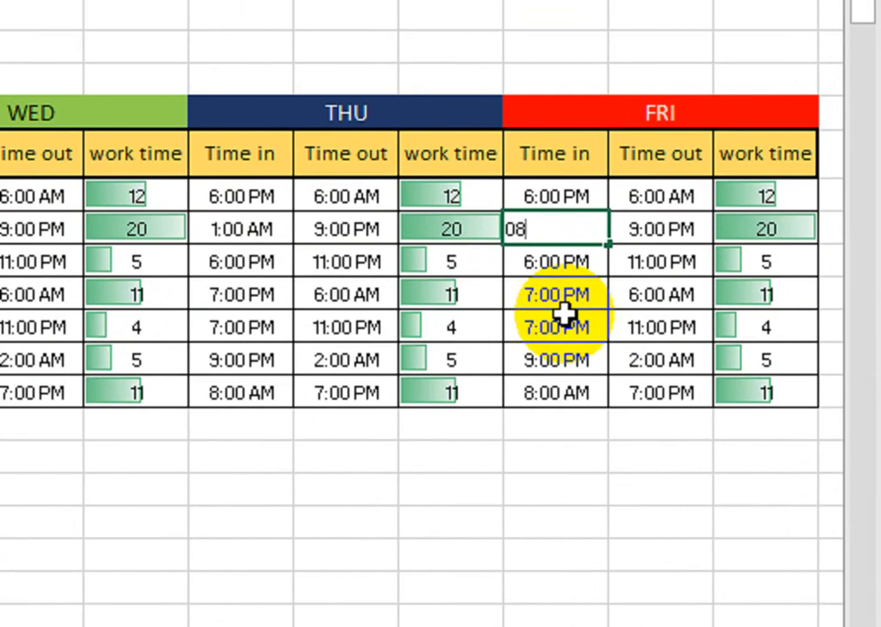
key("Return")
key("Up")
key("Right")
type("18:00")
key("Return")
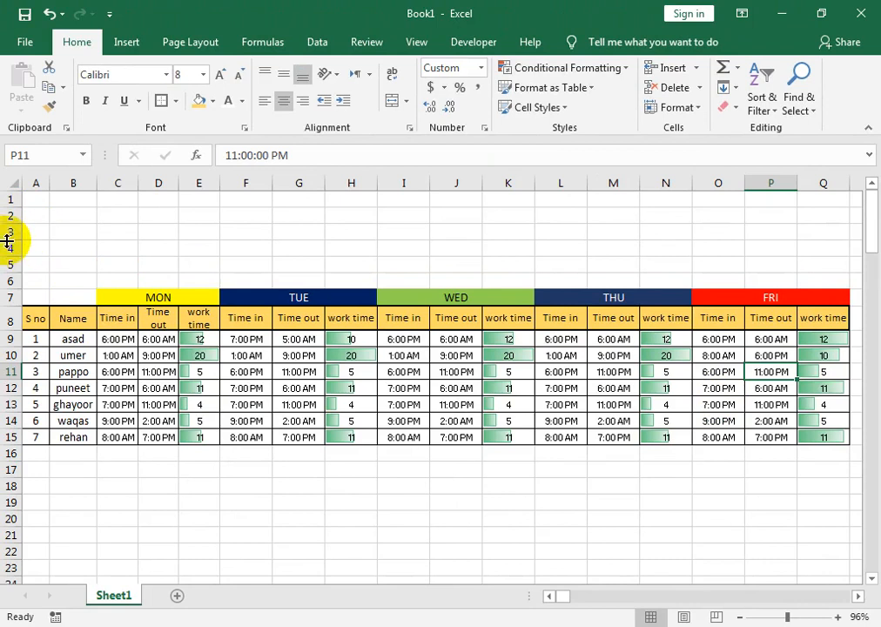
Increase the height of row 4 and merge cells A4:Q4 into one title area.
left_click_drag(11, 254, 798, 289)
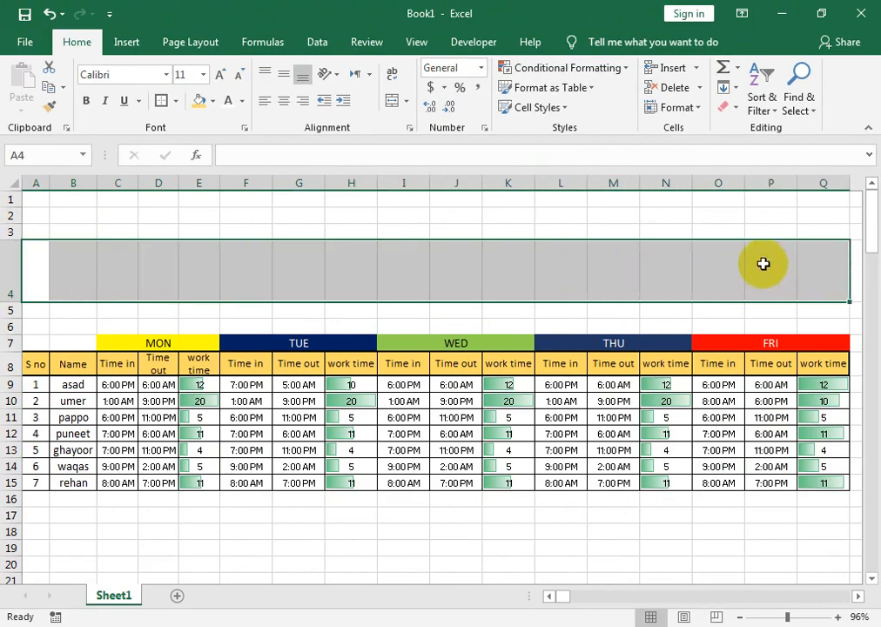
left_click(393, 104)
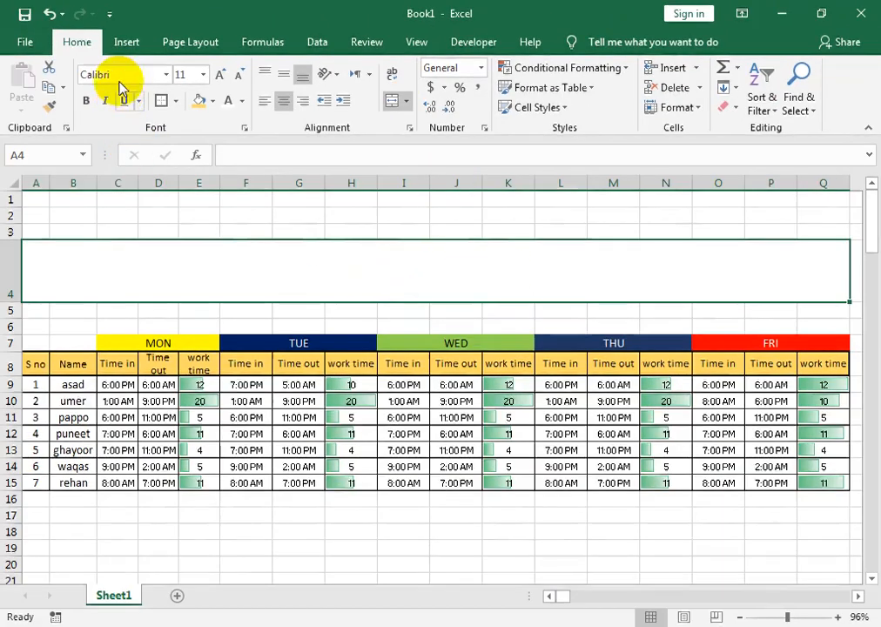
Insert dark WordArt with a blue shadow reading EMPLOYEE'S WEEKLY SCHEDULE.
left_click(137, 45)
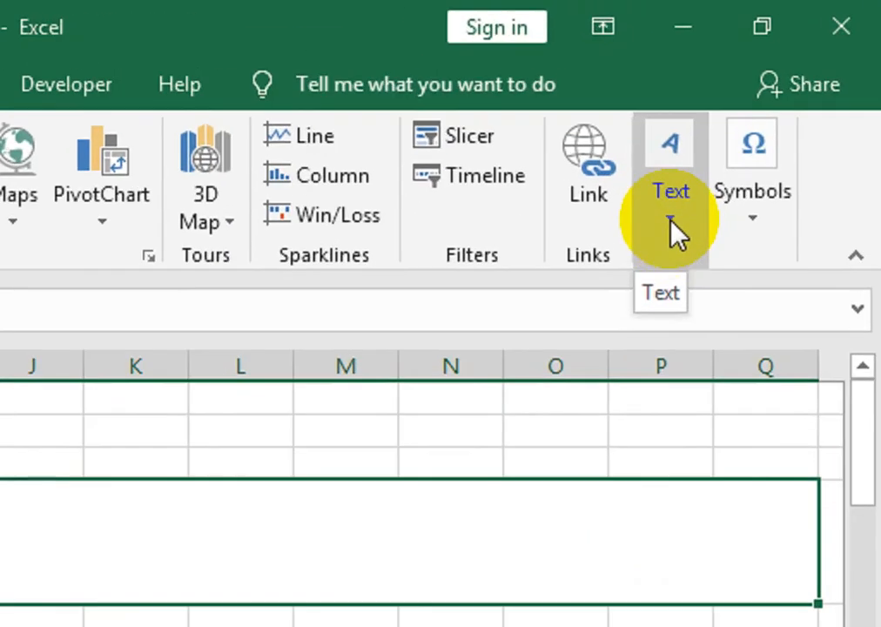
left_click(773, 112)
left_click(754, 191)
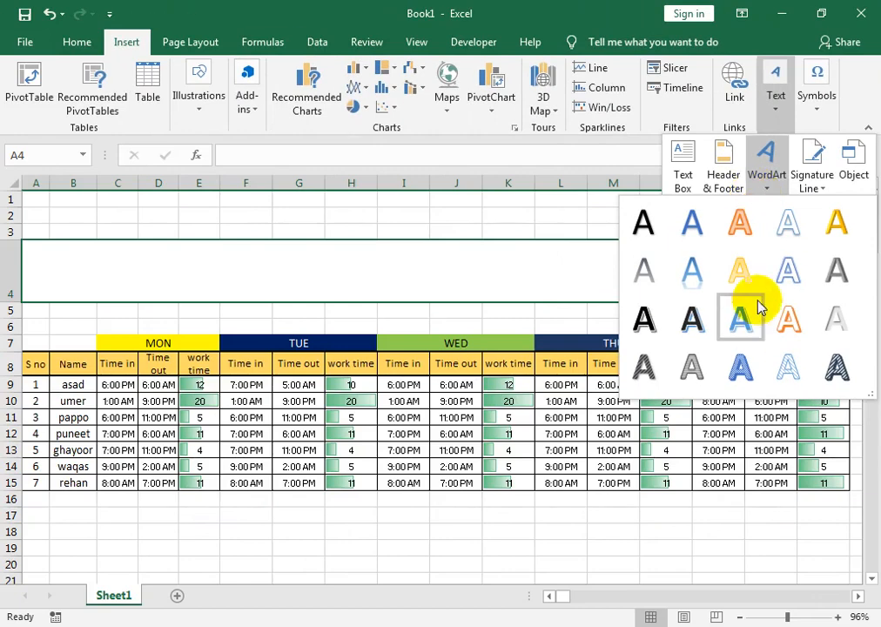
left_click(665, 366)
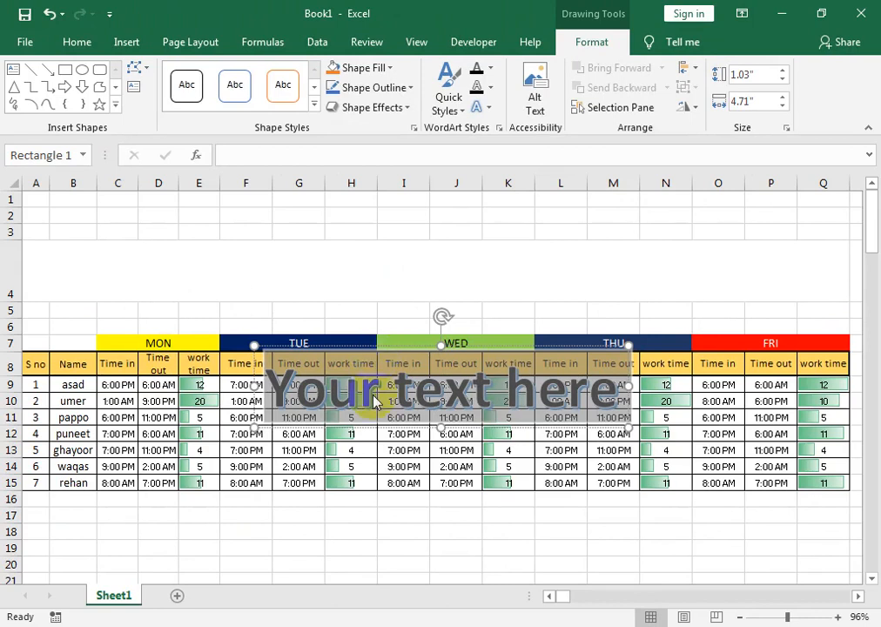
type("EMPLO")
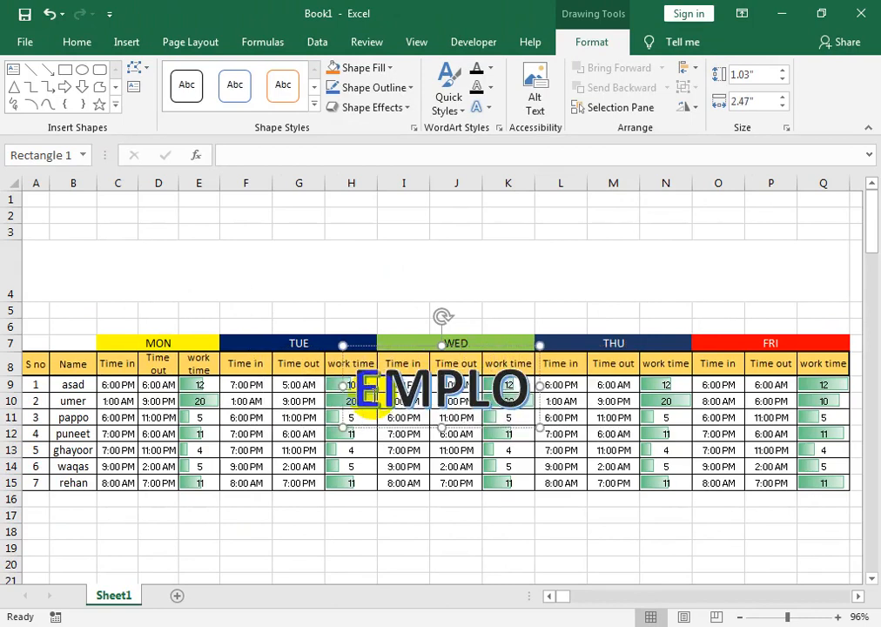
type("YEE'S")
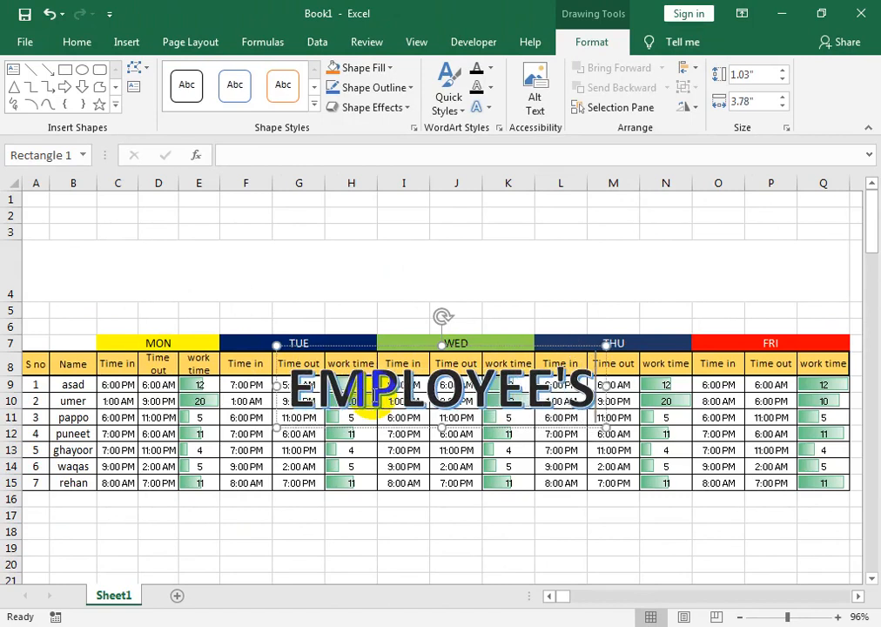
type(" WEEKLY")
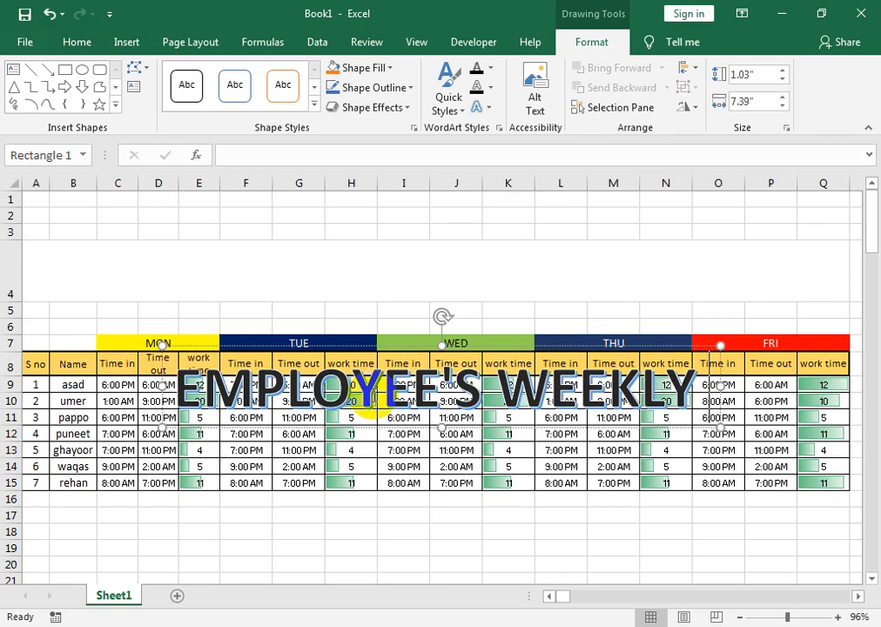
type(" SH")
key("BackSpace")
type("C")
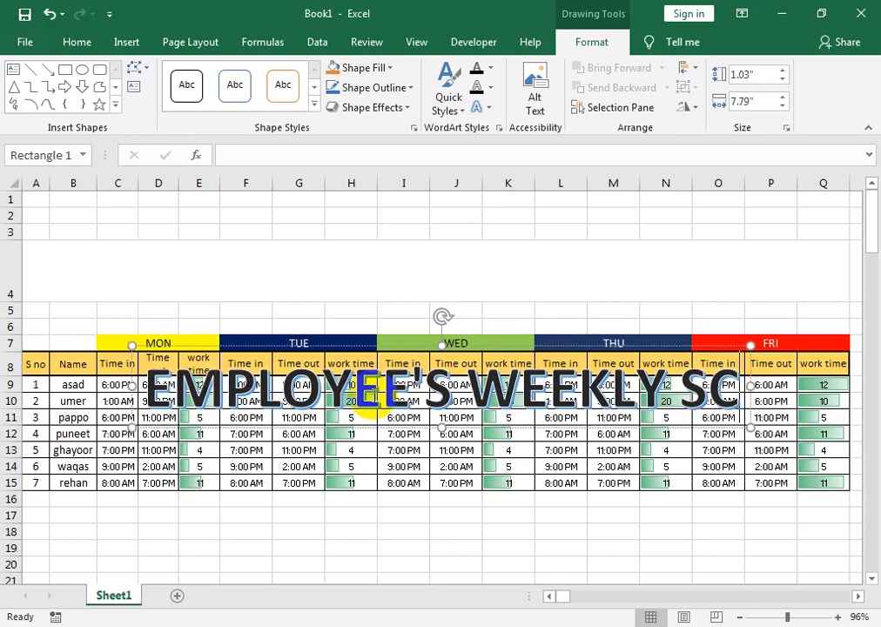
type("HEDULE")
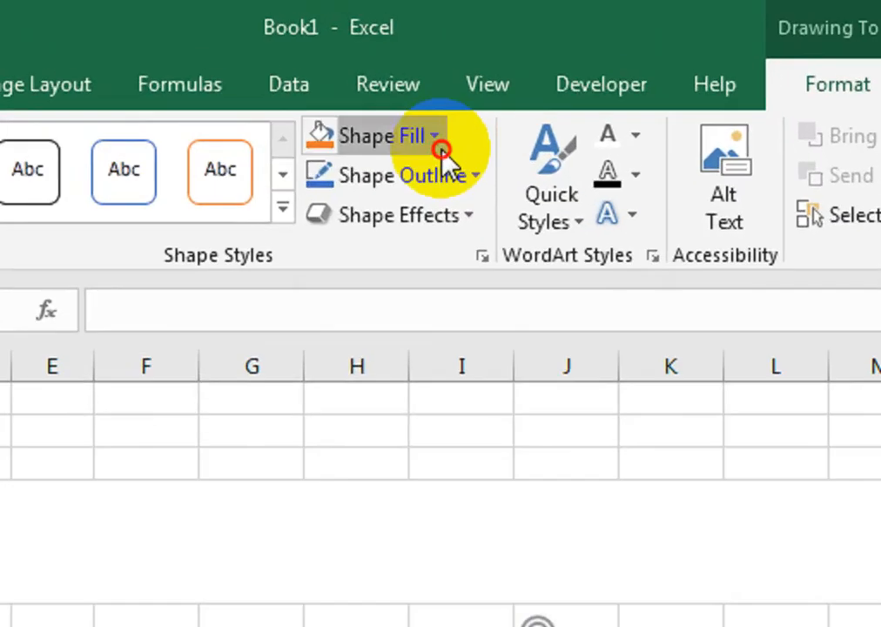
Fill the WordArt title box with a light blue gradient from the light variations, darkening towards the bottom.
left_click(387, 68)
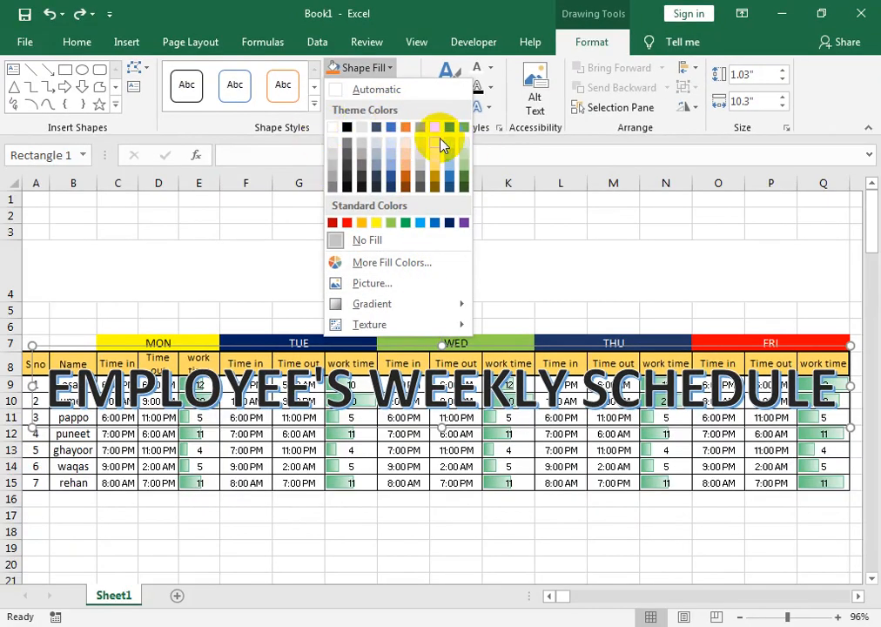
mouse_move(440, 303)
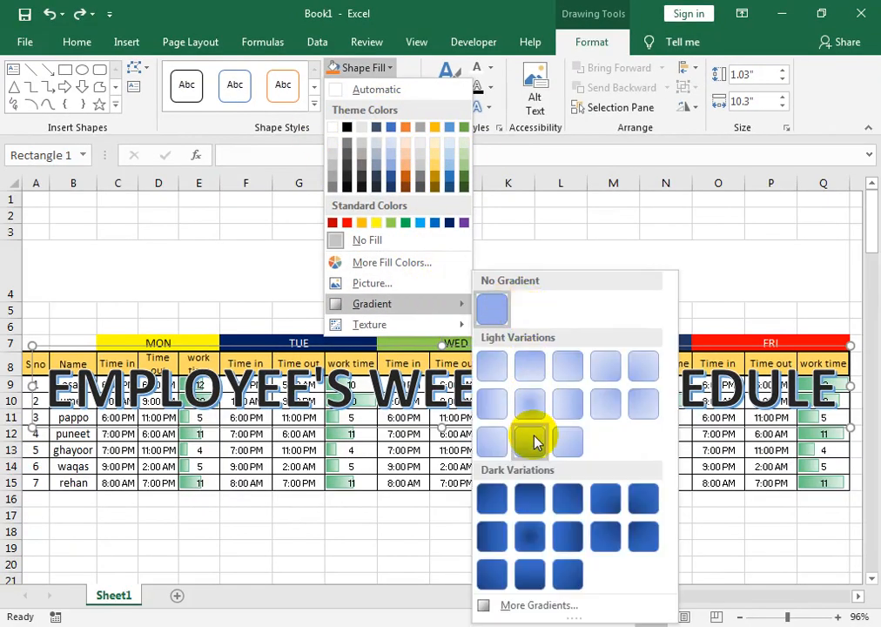
left_click(531, 440)
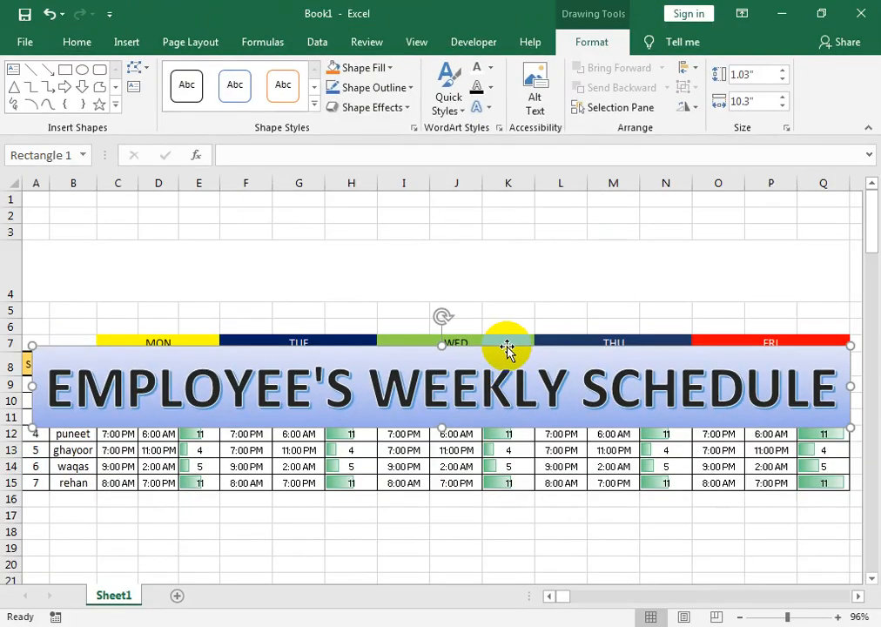
Move the title box above the weekday headings over row 4, widen it to 10.41" to span columns A to Q, and deselect it.
left_click_drag(422, 230, 417, 48)
left_click_drag(505, 259, 499, 232)
left_click_drag(851, 273, 850, 275)
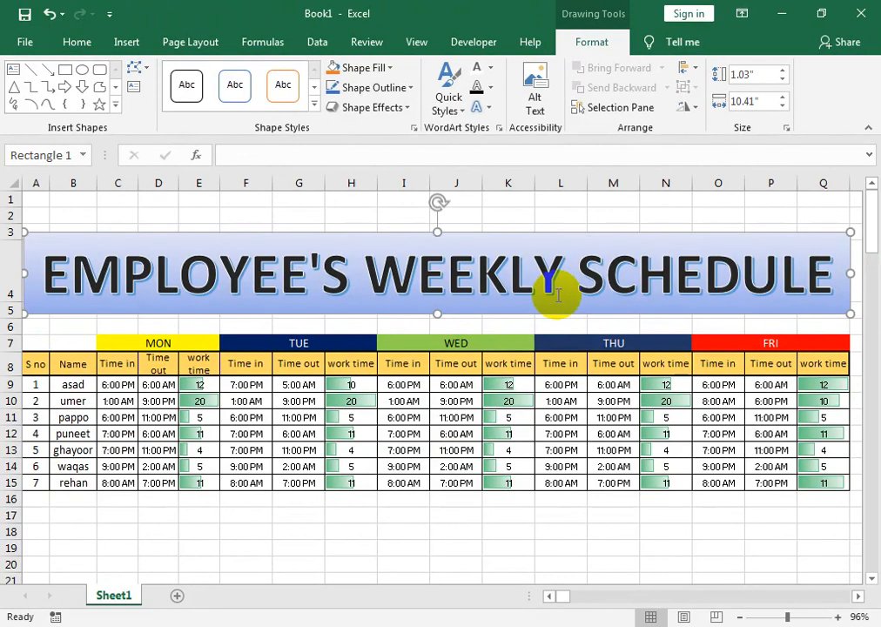
left_click(330, 349)
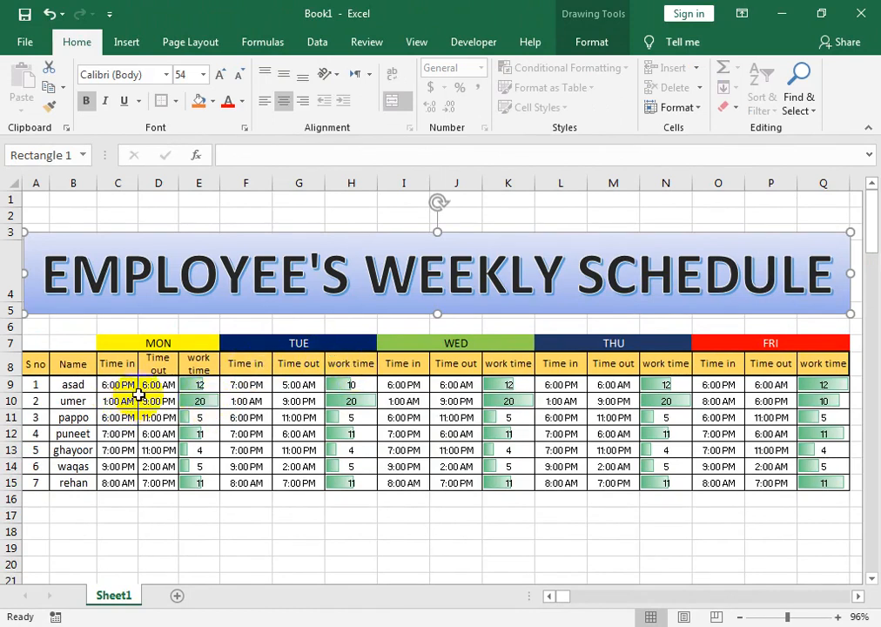
left_click(198, 506)
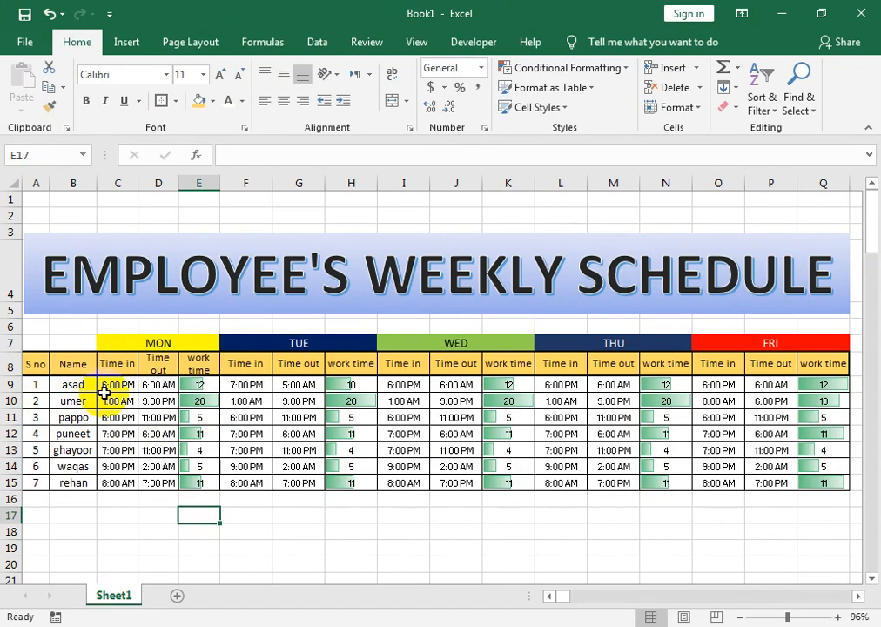
Copy the MON block C8:E15 and paste it below the table starting at cell C17.
left_click(103, 386)
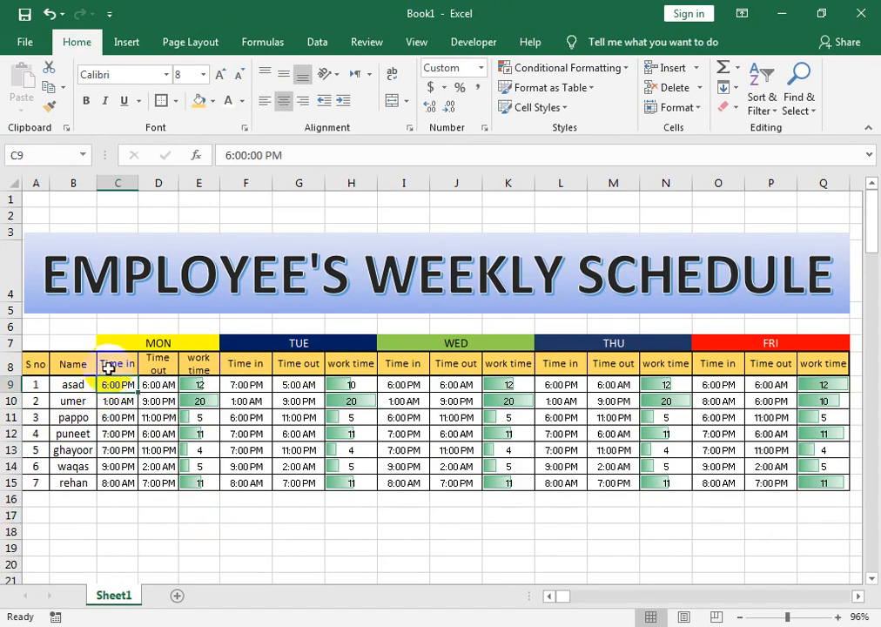
left_click_drag(108, 367, 197, 486)
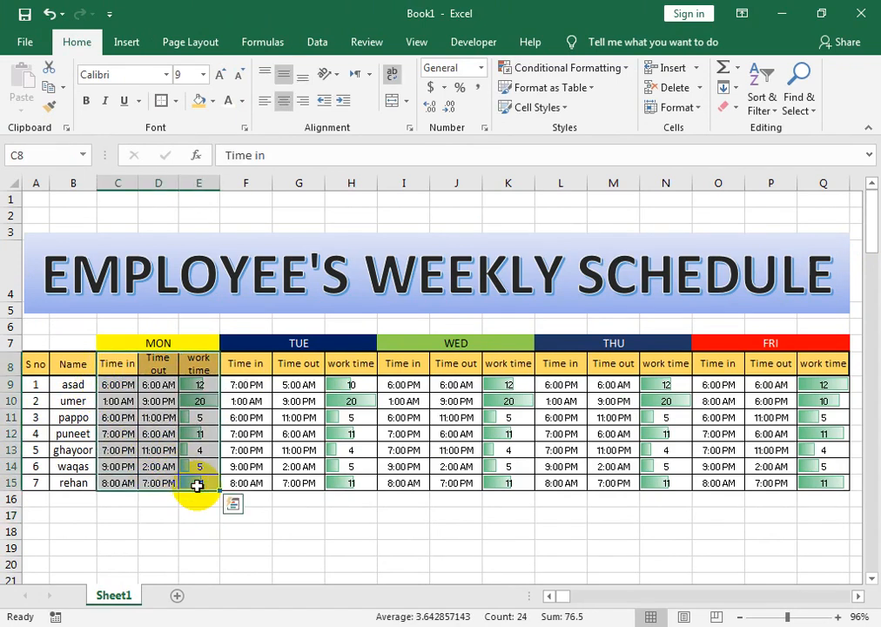
key("ctrl+c")
left_click(132, 519)
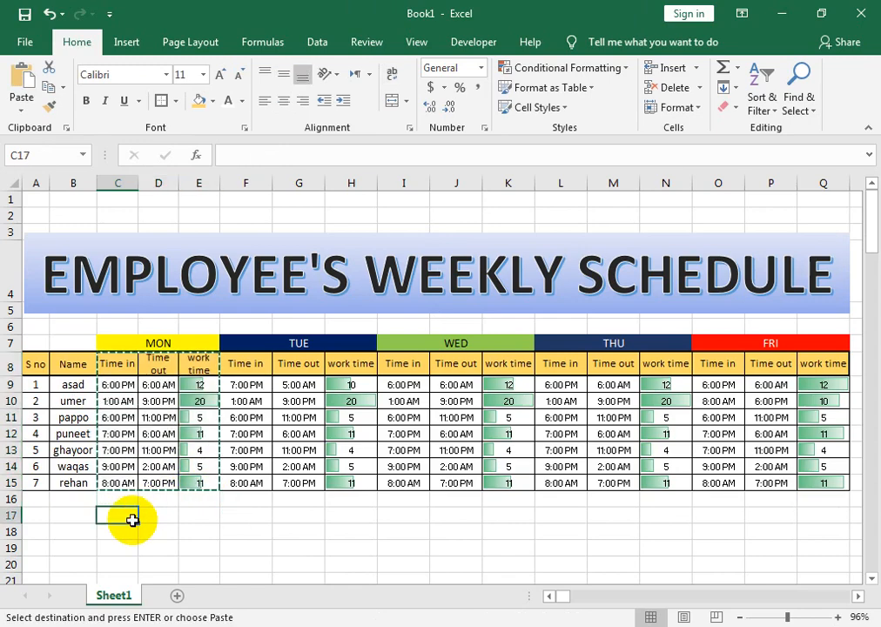
key("ctrl+v")
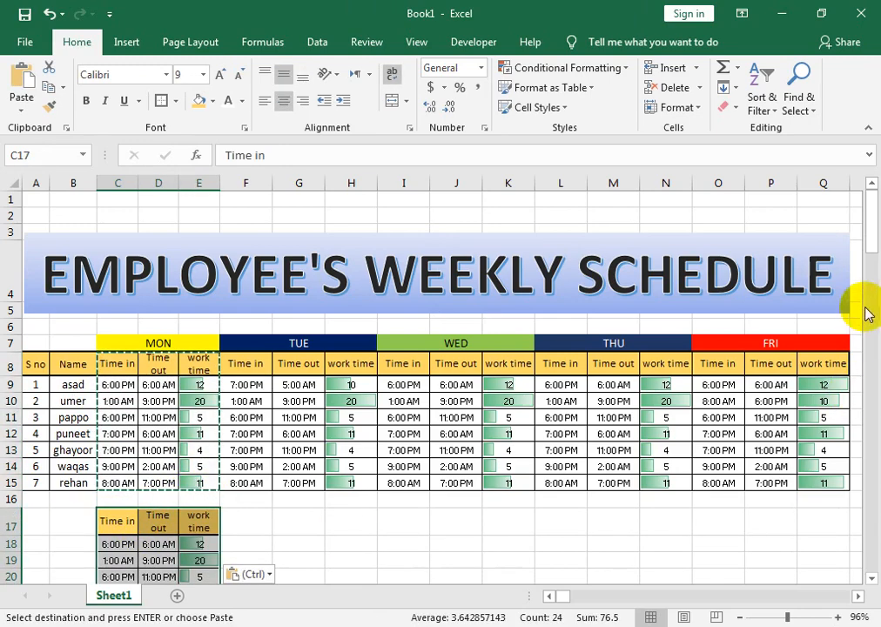
Add a new worksheet and paste the copied MON time block into it starting at cell C3.
mouse_move(873, 230)
left_mouse_down()
mouse_move(875, 243)
mouse_move(867, 239)
left_mouse_up()
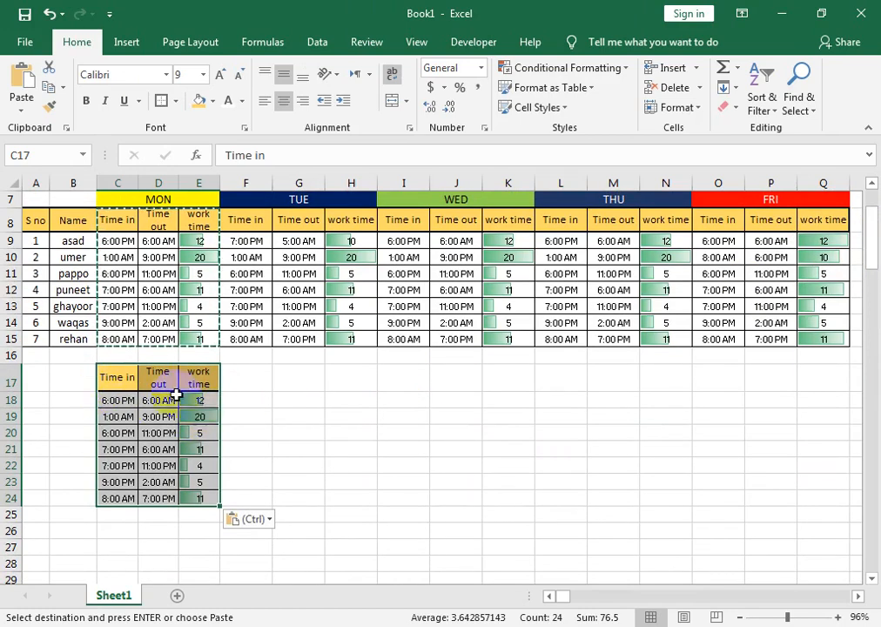
left_click_drag(119, 370, 209, 500)
key("ctrl")
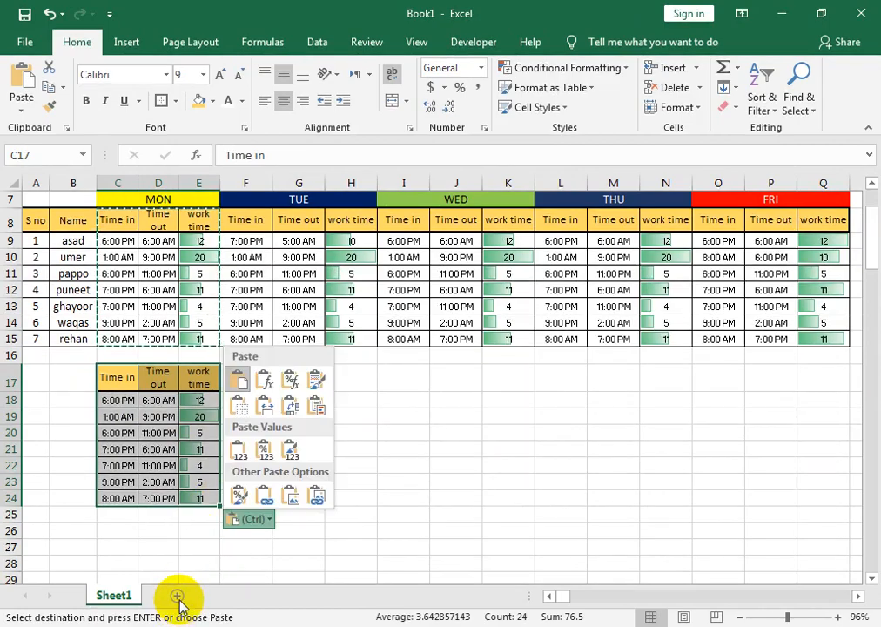
key("Escape")
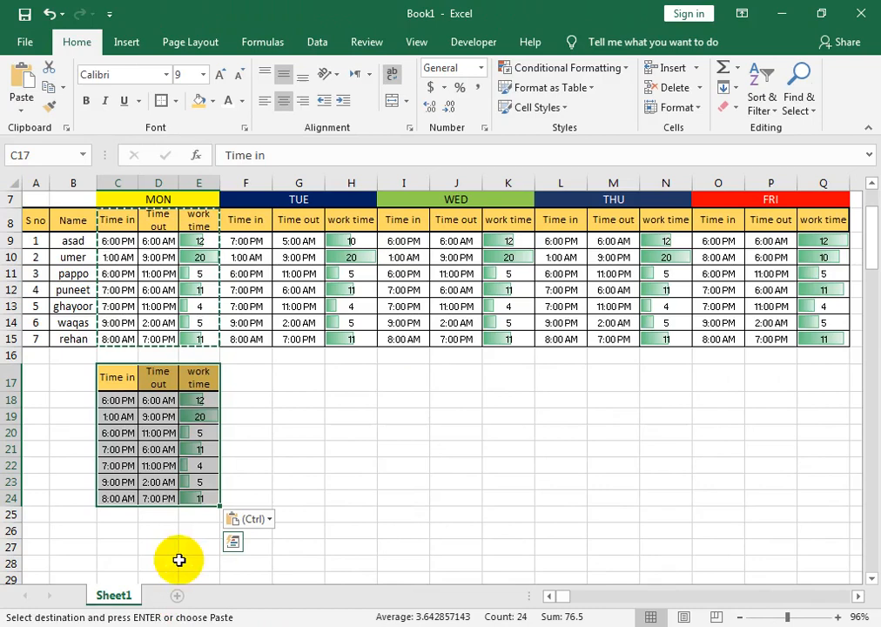
left_click(177, 595)
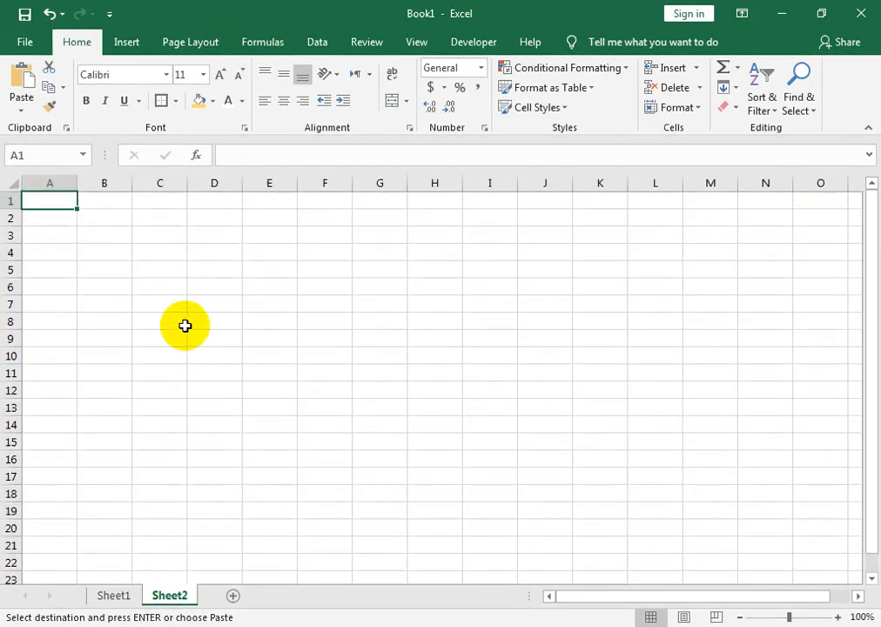
left_click(147, 239)
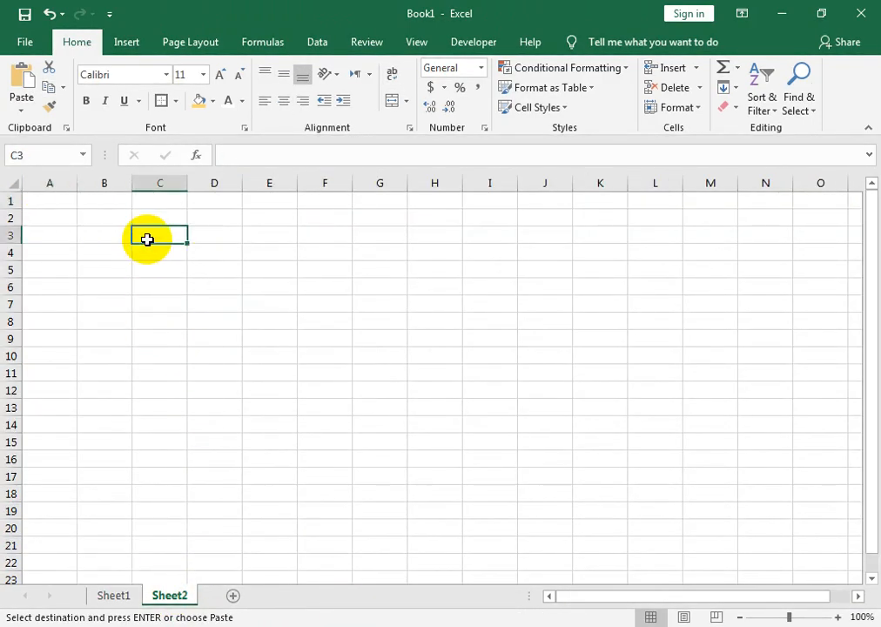
key("ctrl+v")
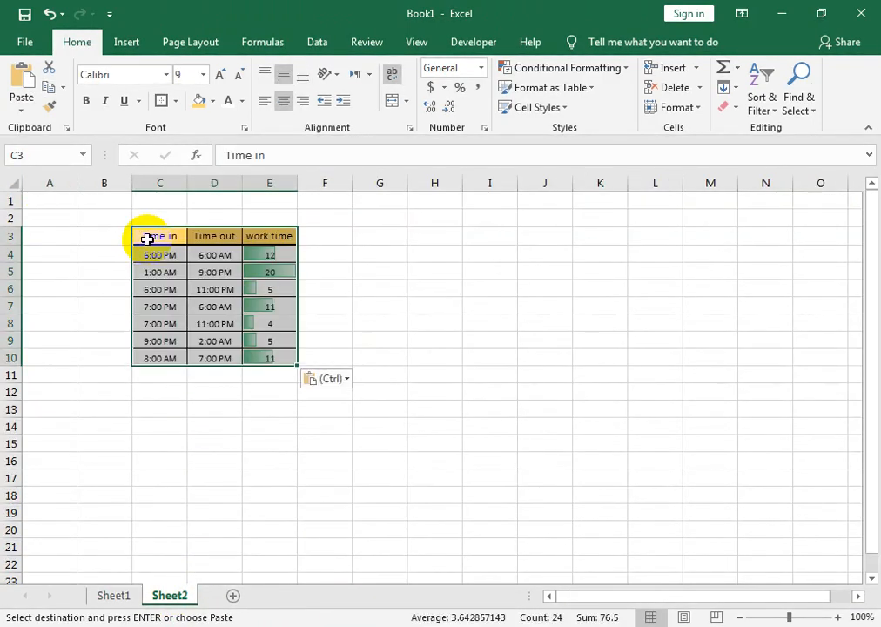
Enter MON in cell B3 and fill the weekday series down column B to FRI in B7.
left_click(91, 239)
type("MON")
key("Return")
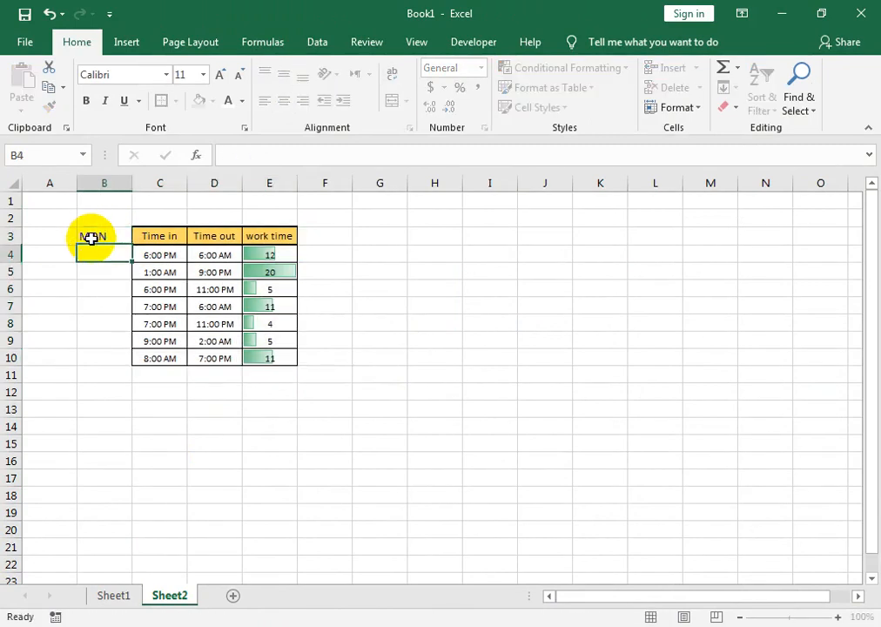
left_click(93, 237)
left_click_drag(135, 246, 134, 309)
Clear all contents and formatting from rows 8 to 10.
left_click_drag(9, 326, 18, 361)
left_click(736, 107)
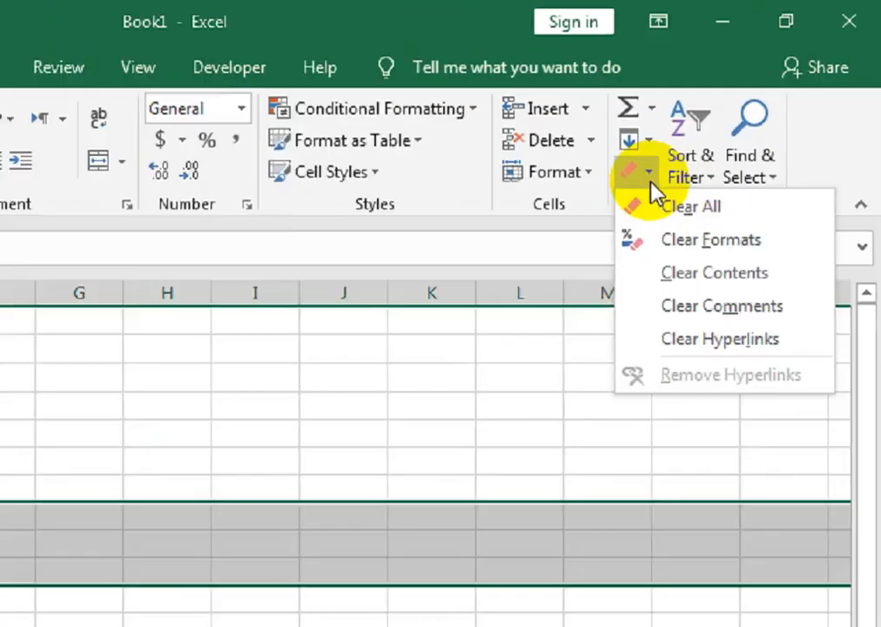
left_click(676, 209)
Copy the formatting of the Time in header to the MON cell B3 with Format Painter.
left_click(91, 241)
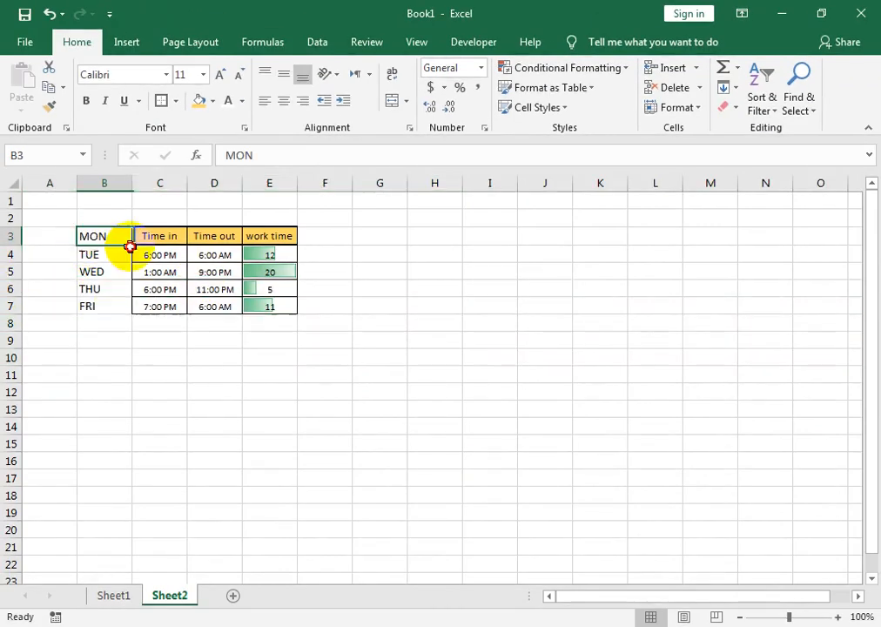
left_click_drag(128, 244, 277, 340)
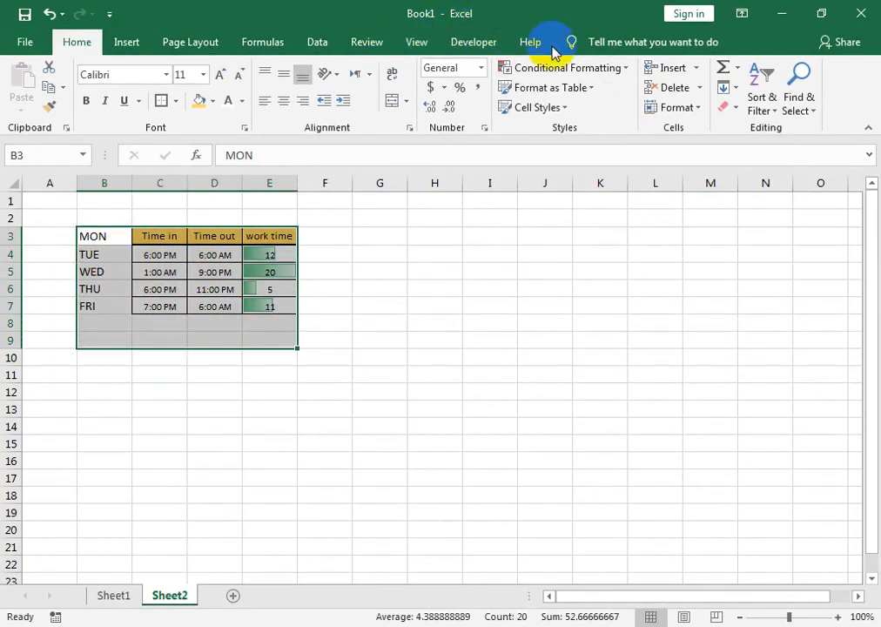
left_click(407, 43)
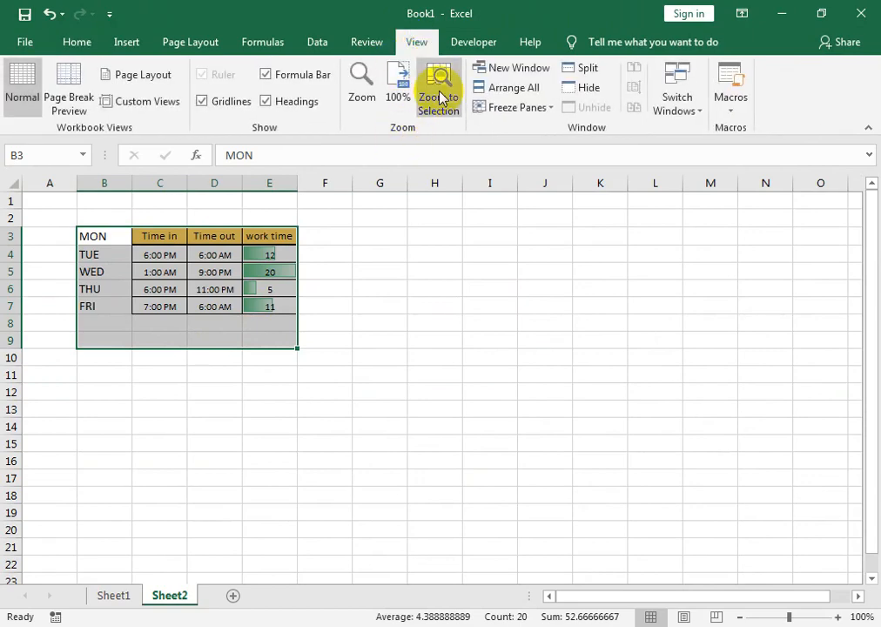
left_click(440, 98)
left_click(335, 335)
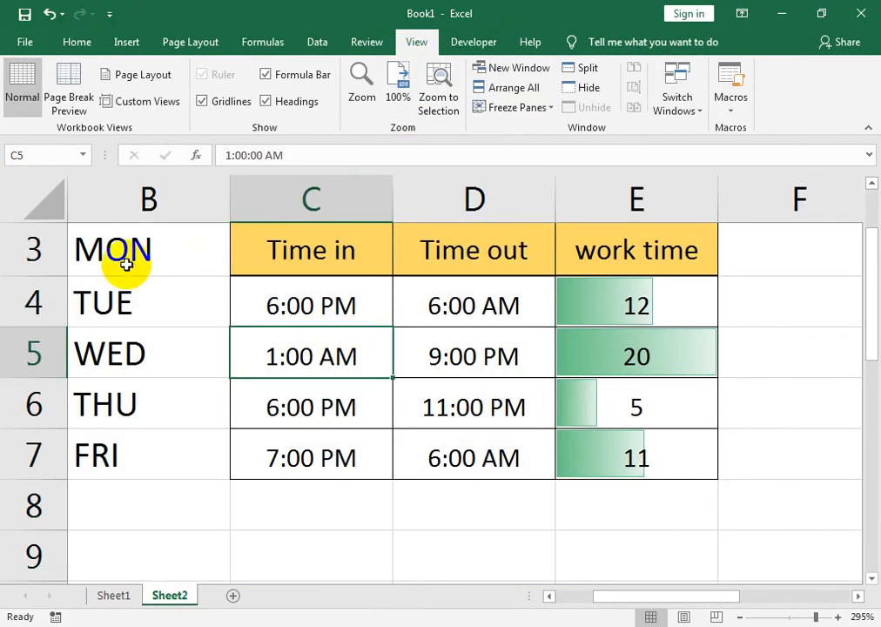
left_click(304, 259)
left_click(76, 42)
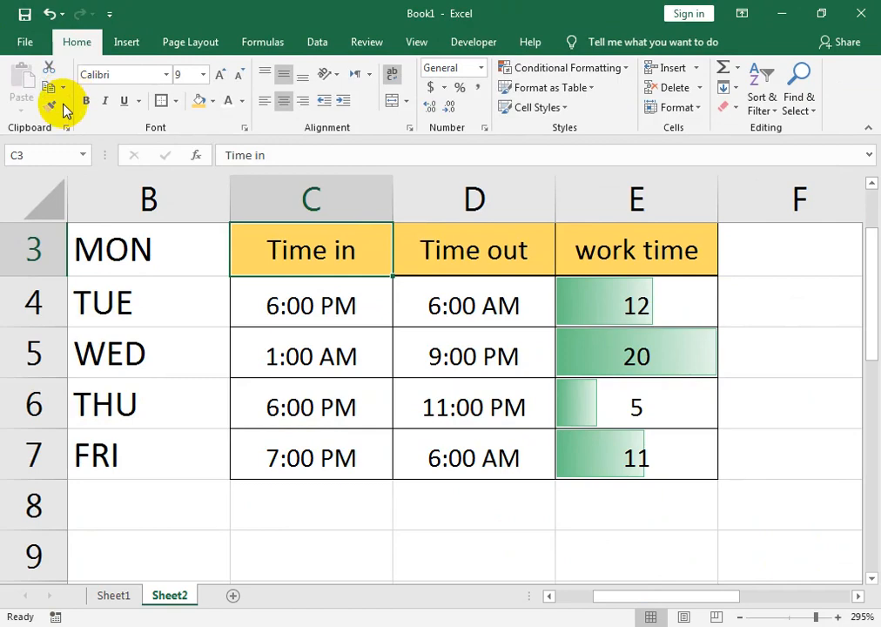
left_click(50, 104)
left_click(153, 248)
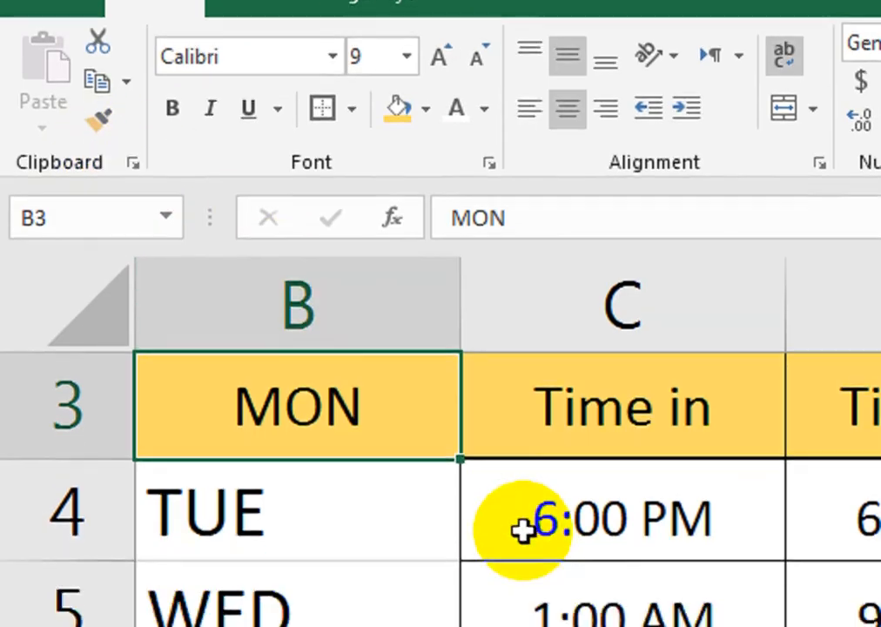
left_click(513, 605)
left_click(334, 570)
Add borders around all the weekday cells B4:B7.
left_click_drag(168, 283, 180, 448)
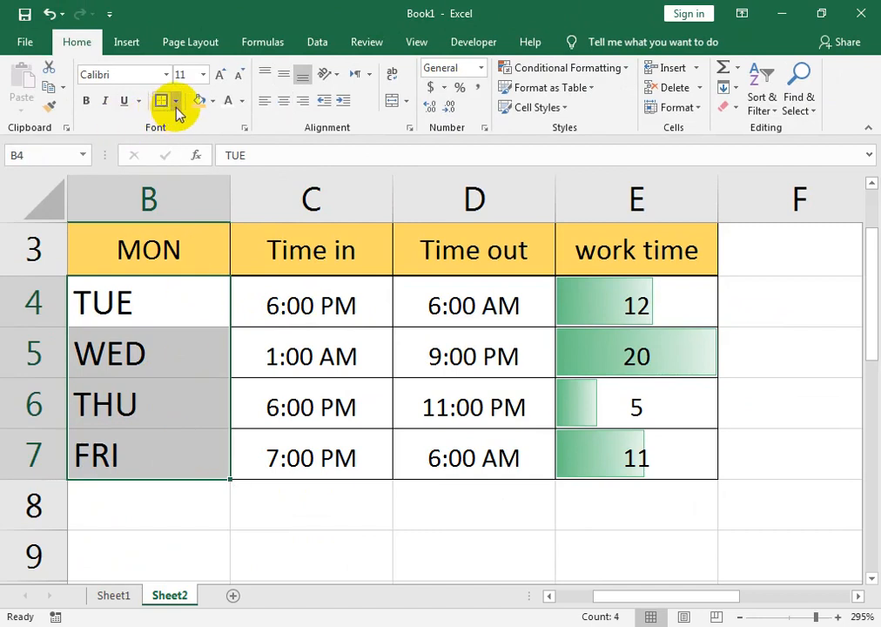
left_click(176, 103)
left_click(210, 249)
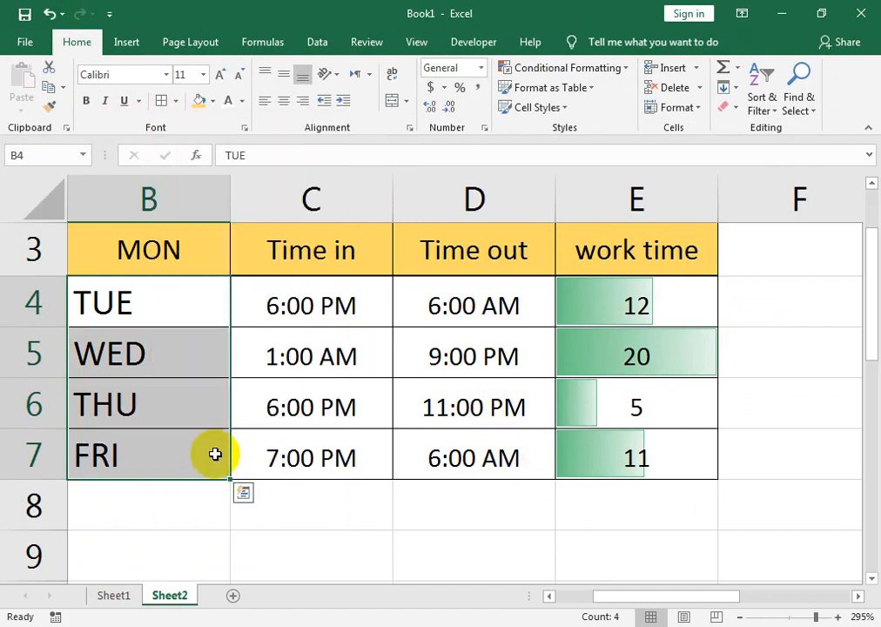
Move the table B3:E7 down one row so that it starts at cell B4.
left_click_drag(172, 251, 567, 472)
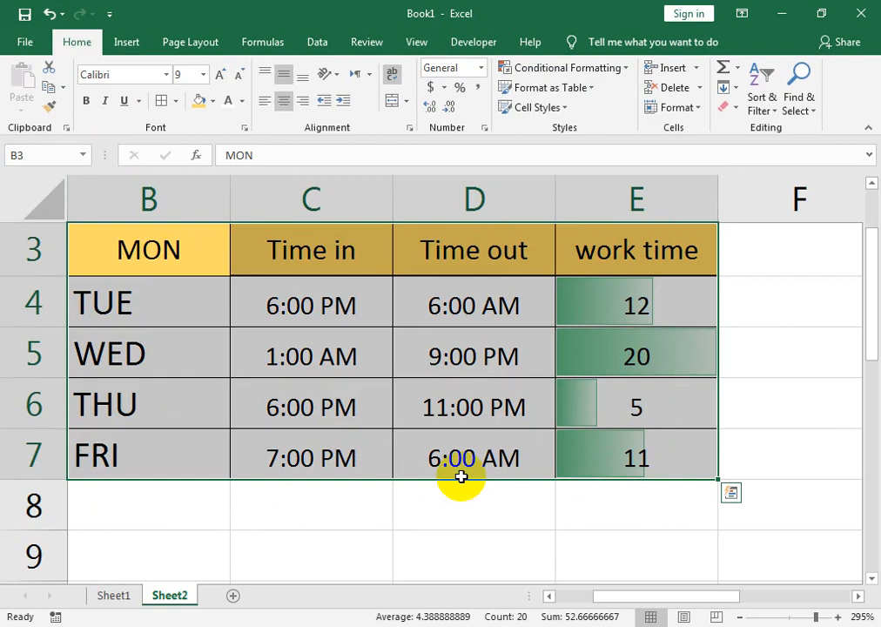
left_click_drag(461, 476, 481, 501)
left_click_drag(155, 228, 588, 460)
left_click_drag(356, 482, 366, 507)
Enter the employee's name in cell B3 above the table.
left_click(181, 259)
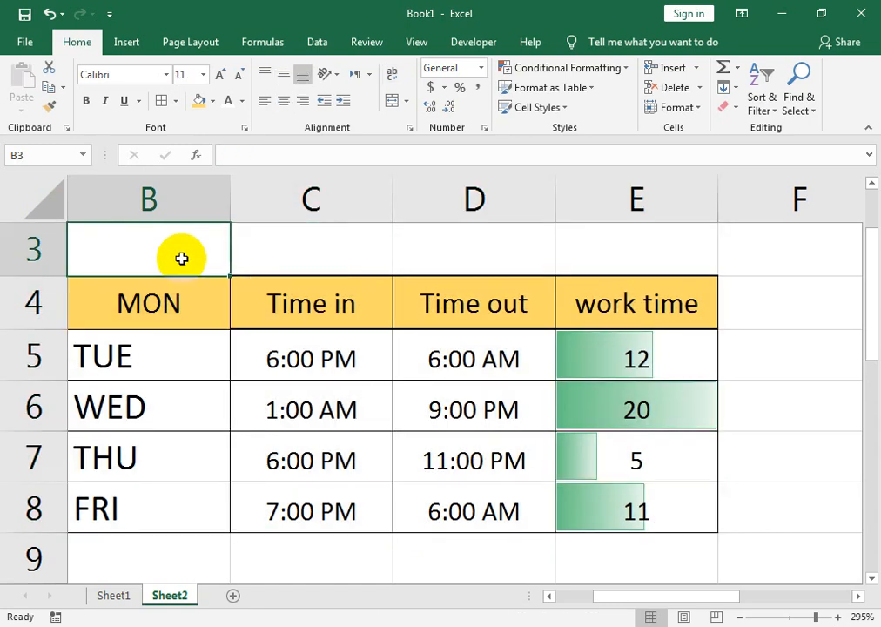
type("AHME")
key("Right")
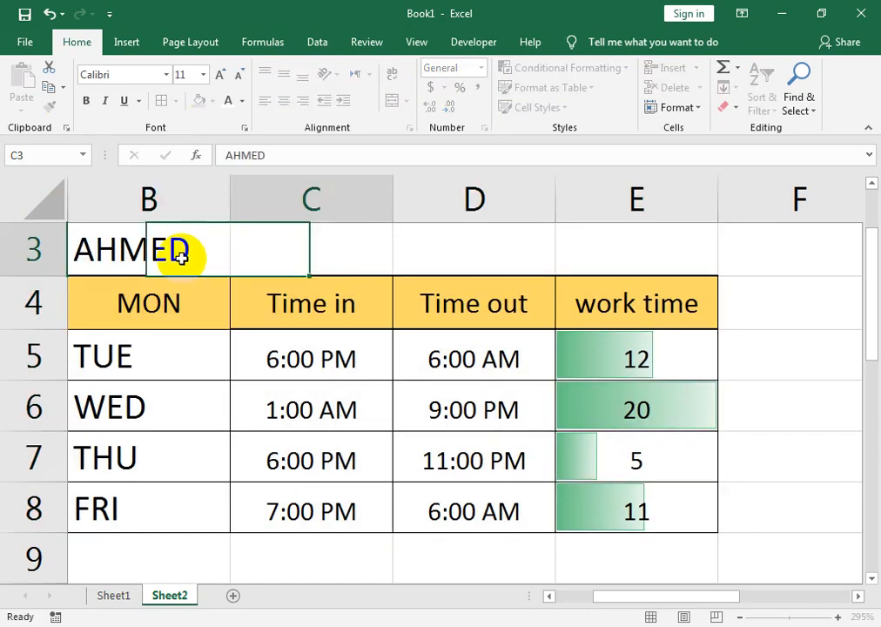
Examine the time in, time out and work time cells of each weekday row in B4:E8.
key("Down")
key("Right")
key("Left")
key("Left")
key("Left")
key("Right")
key("Right")
key("Right")
key("Right")
key("Right")
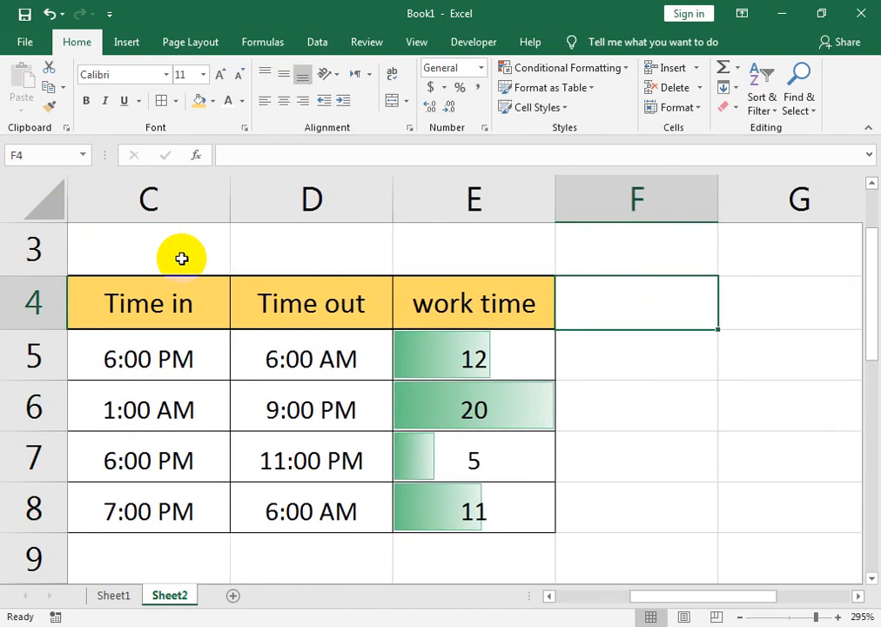
key("Down")
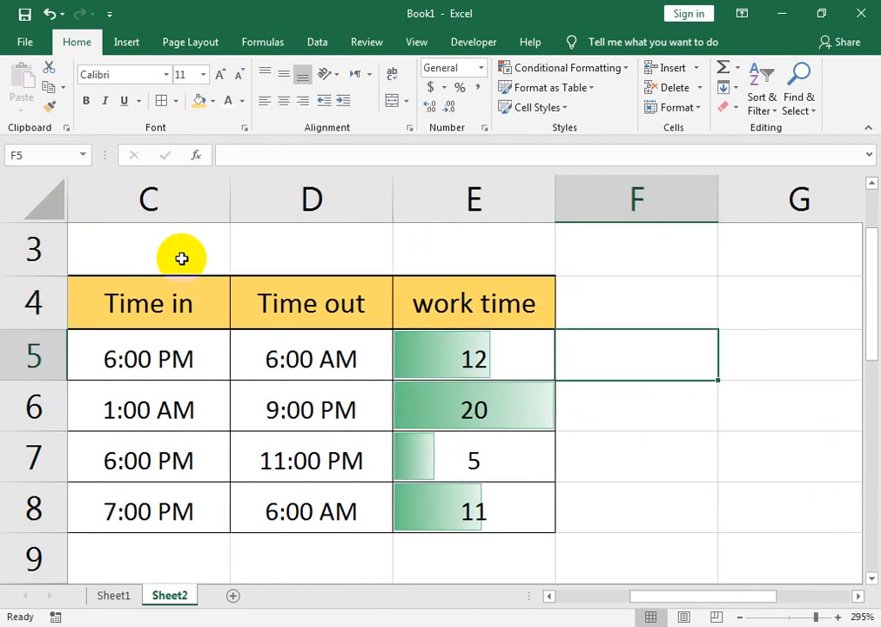
key("Left")
key("Left")
key("Left")
key("Left")
key("Right")
key("Right")
key("Right")
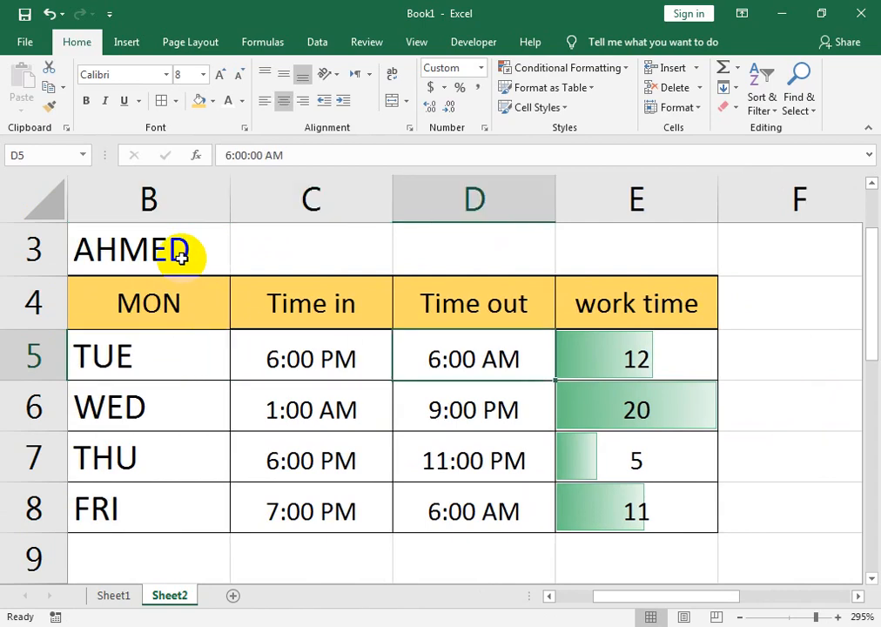
key("Down")
key("Down")
key("Down")
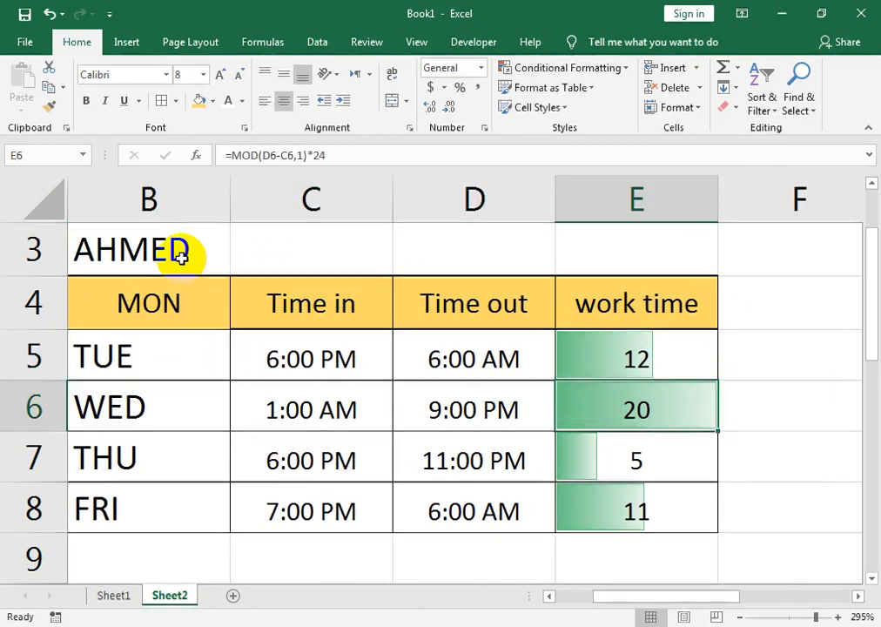
key("Left")
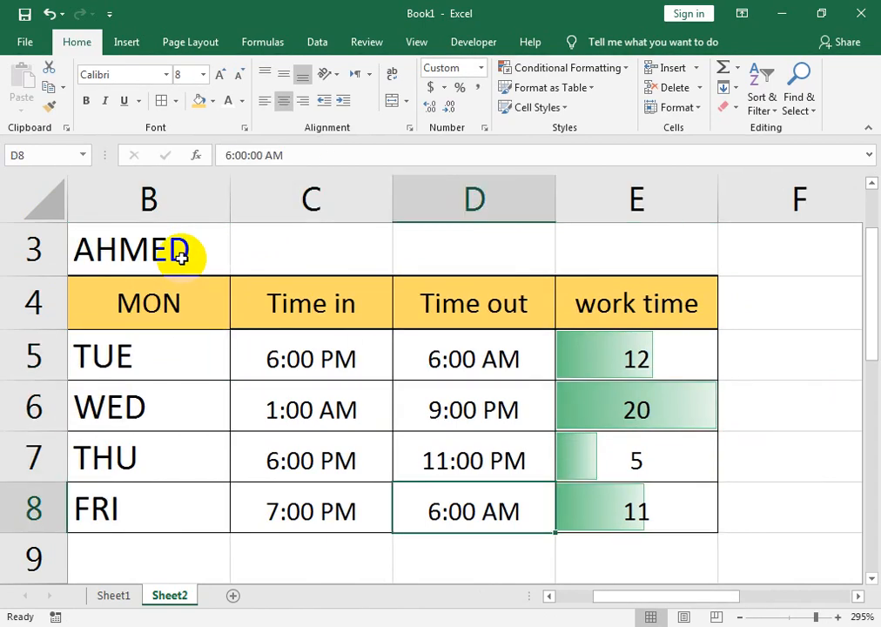
key("Up")
key("Left")
key("Left")
key("Up")
key("Up")
key("Up")
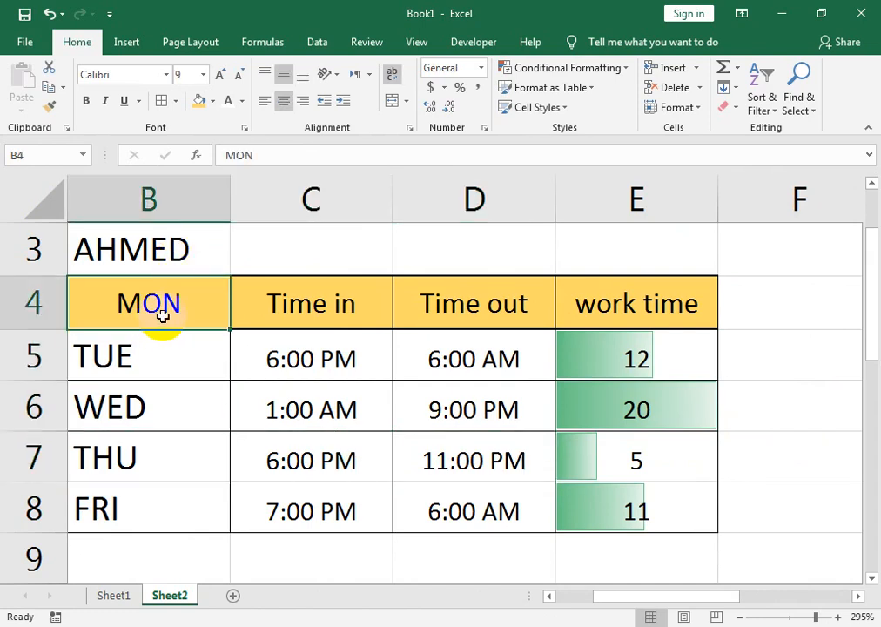
Check the MON block pasted below the schedule on Sheet1 and return to Sheet2.
left_click(113, 595)
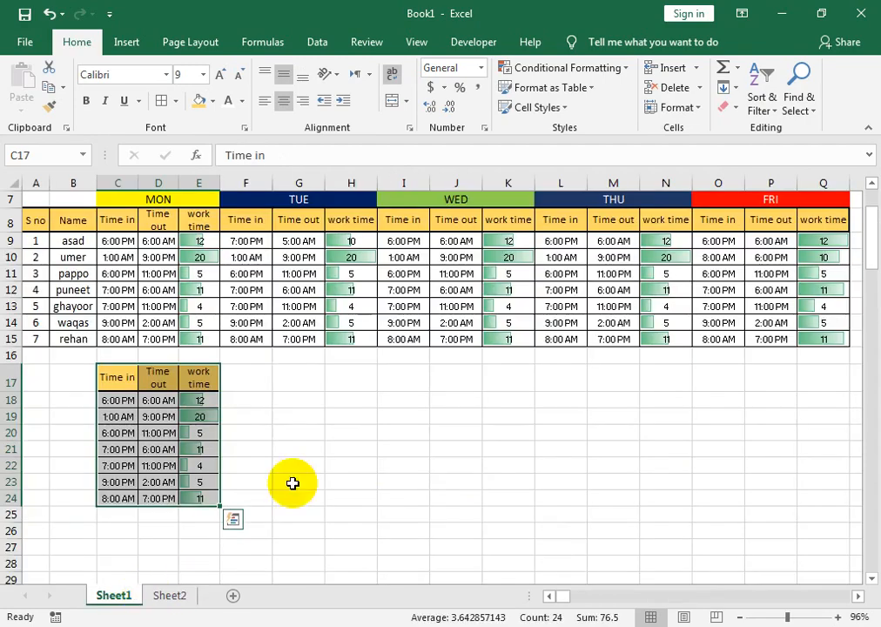
left_click(198, 384)
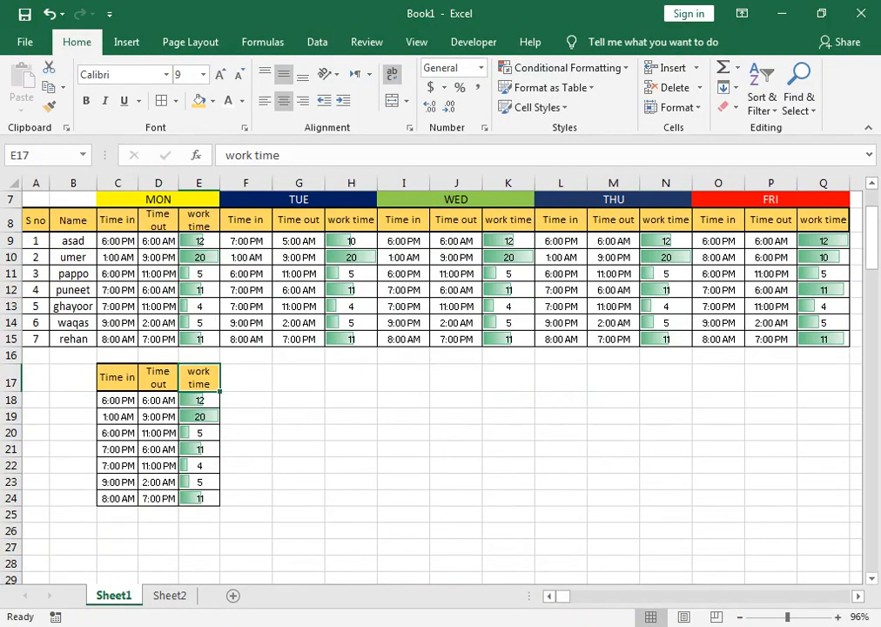
left_click(171, 595)
left_click(265, 285)
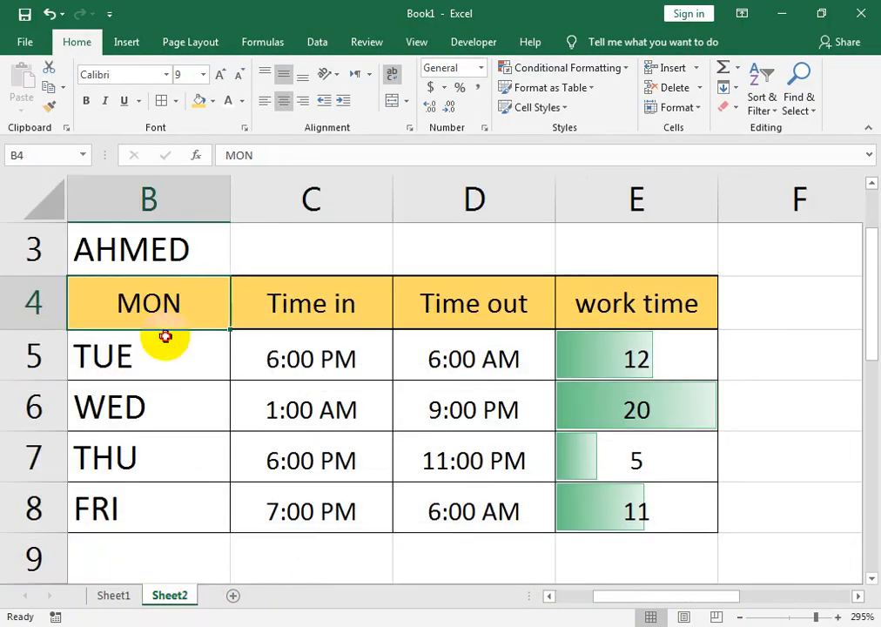
Move the weekday labels B4:B8 down one row and remove the fill color from the MON cell B5.
left_click_drag(161, 300, 181, 470)
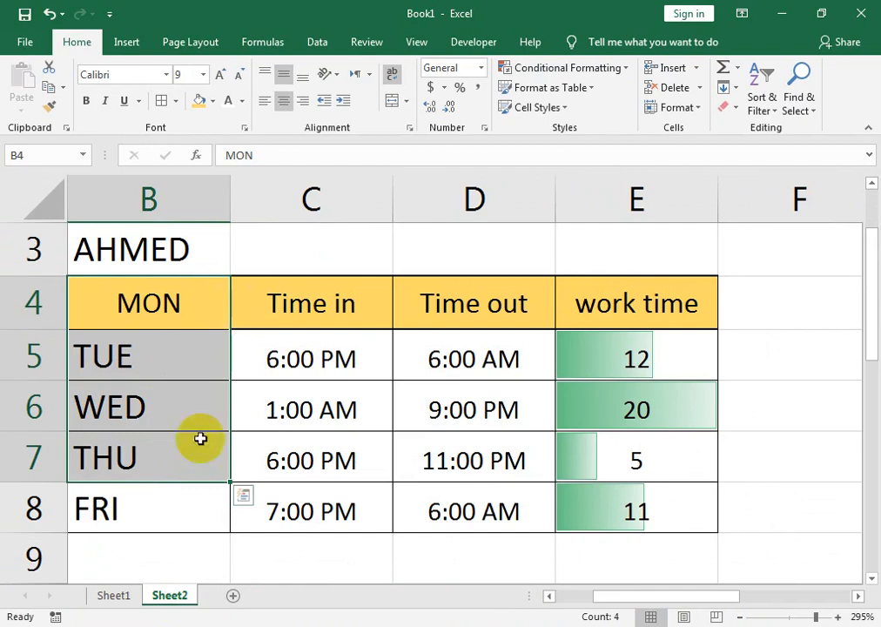
left_click_drag(197, 493, 216, 331)
left_click(191, 338)
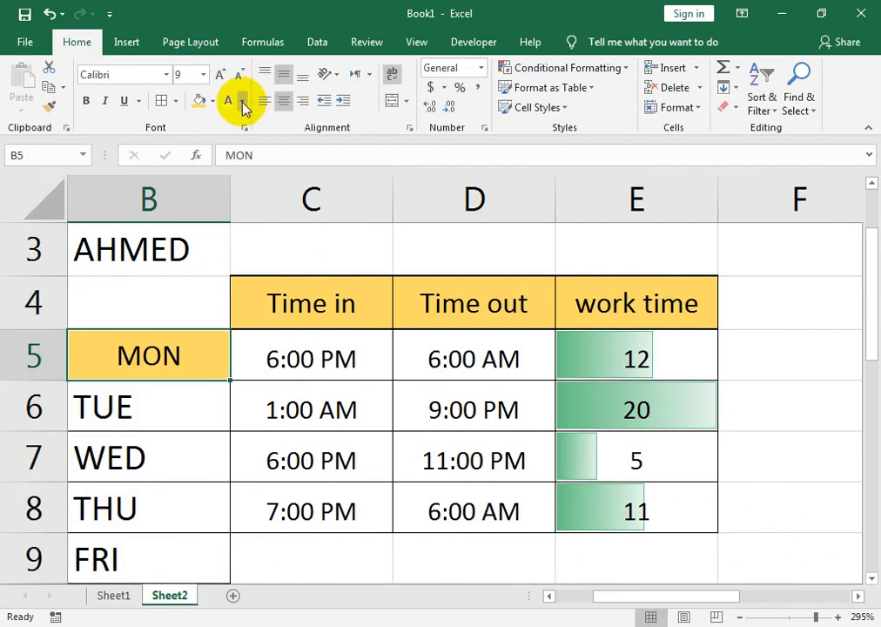
left_click(213, 101)
left_click(228, 255)
Enter DAYS in cell B4 and copy the Time in header's formatting to it.
left_click(198, 298)
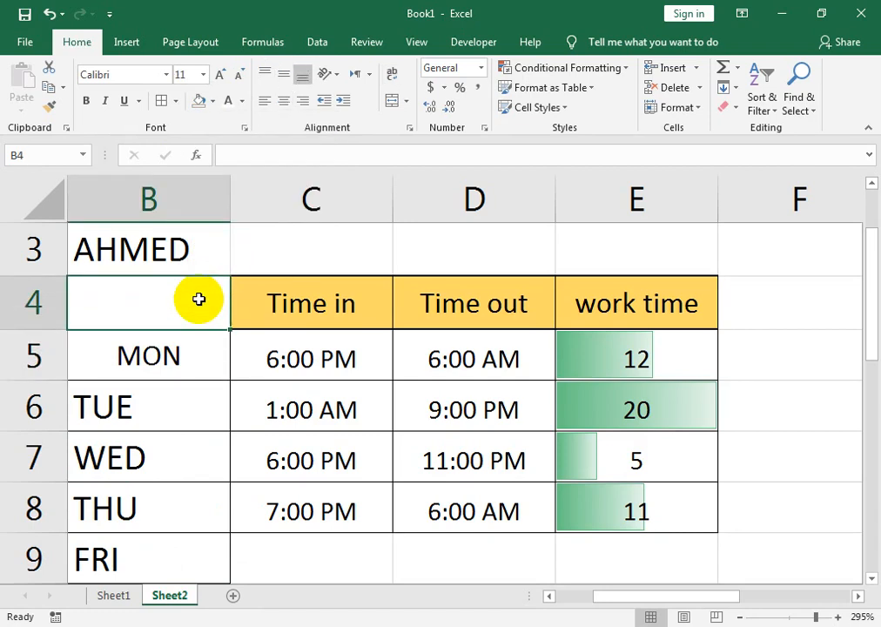
type("DA")
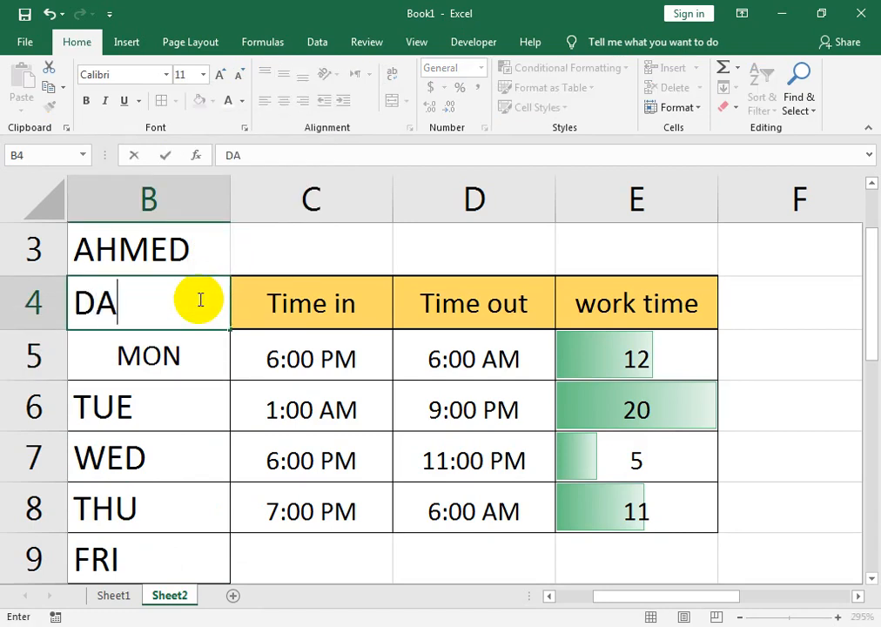
type("YS")
key("Tab")
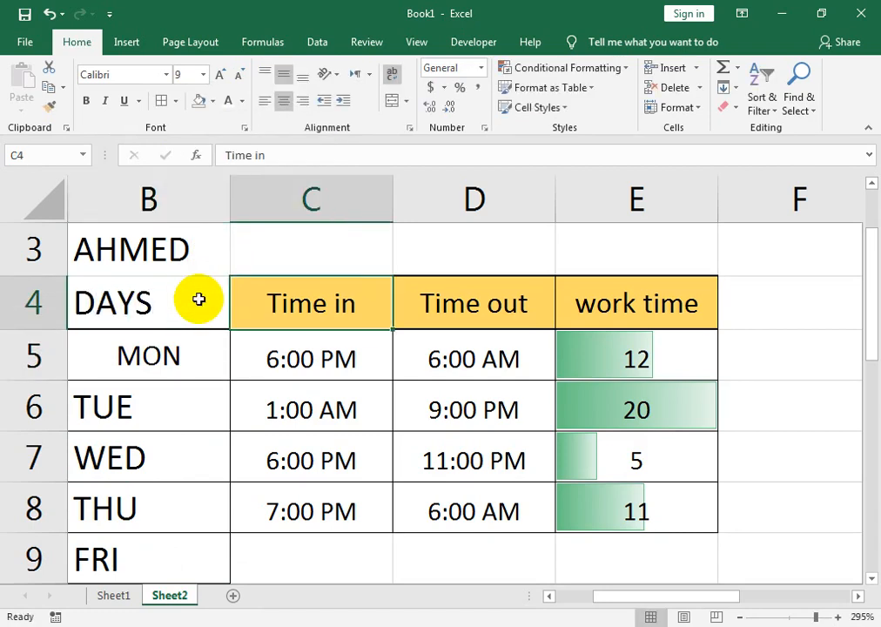
left_click(49, 88)
left_click(51, 107)
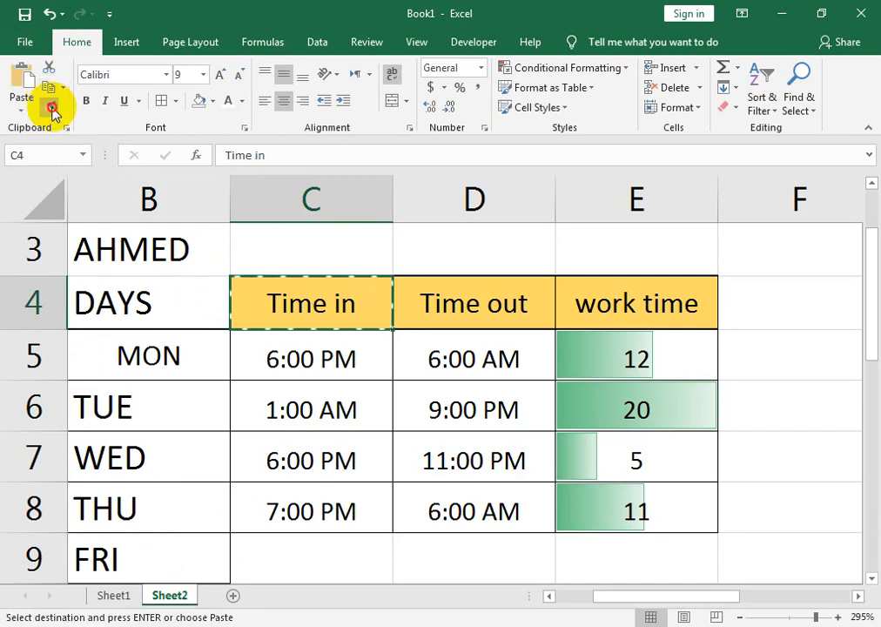
left_click(106, 307)
Center the weekday labels in B5:B9 horizontally.
double_click(152, 357)
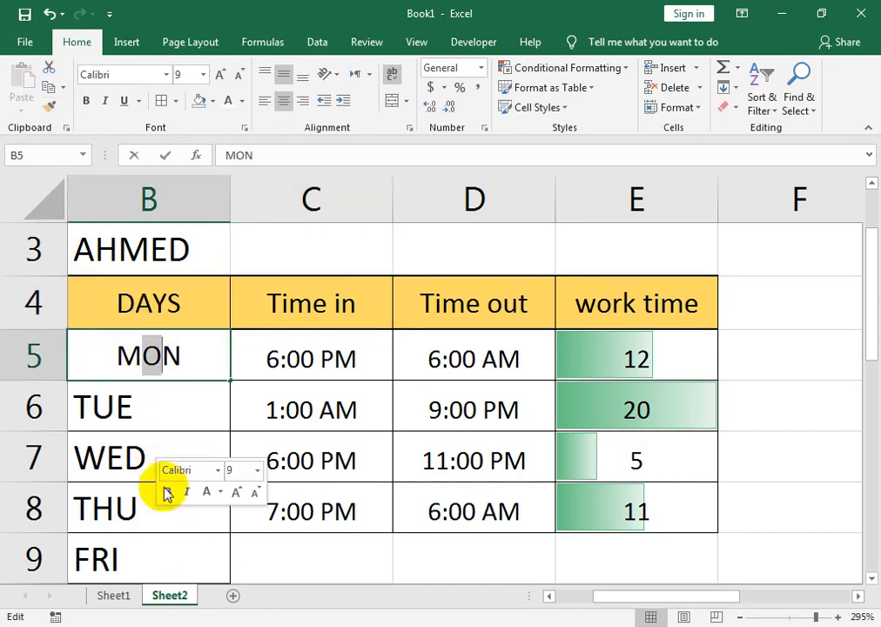
left_click(151, 384)
left_click_drag(152, 357, 148, 557)
left_click(285, 104)
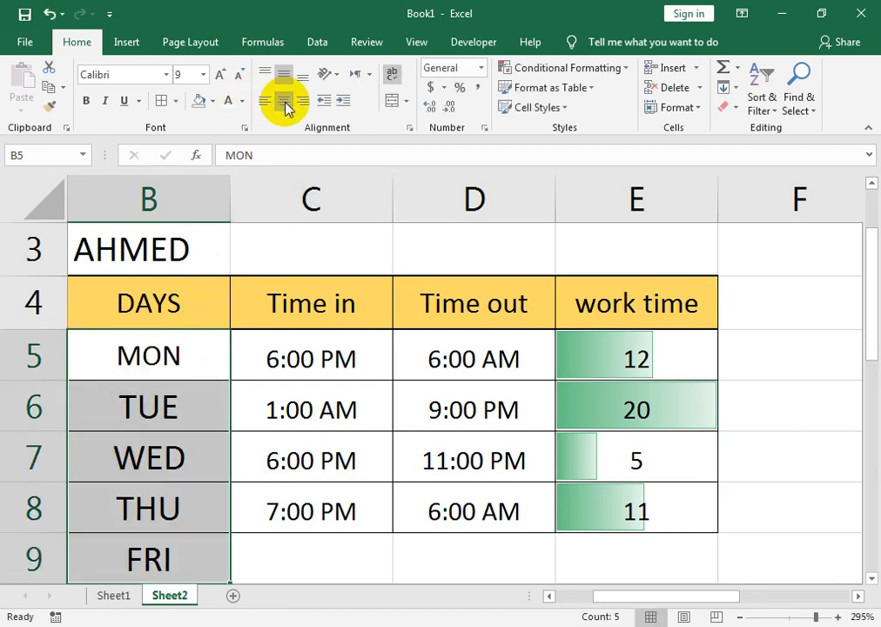
Enter 08:00 as the FRI Time in value in cell C9.
left_click(354, 546)
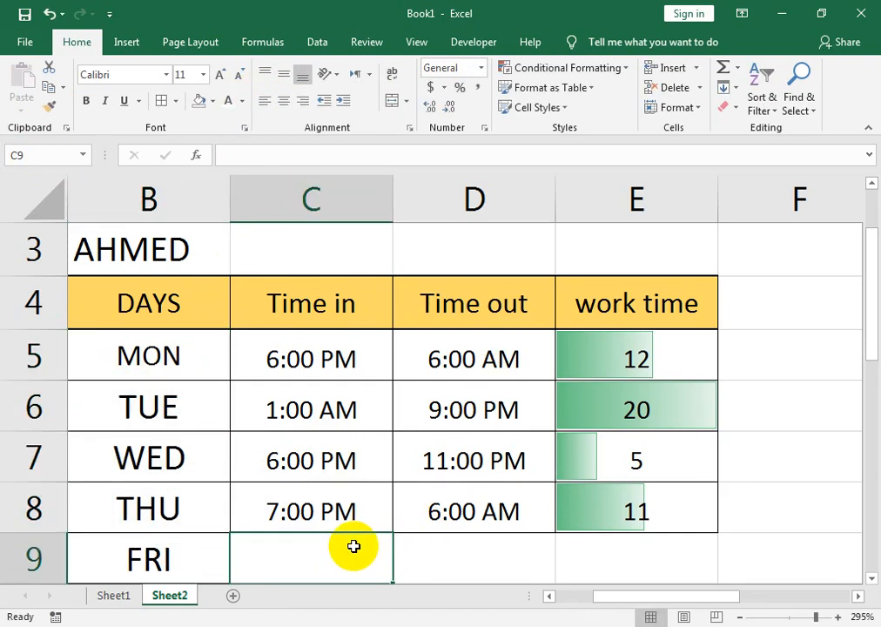
type("08:")
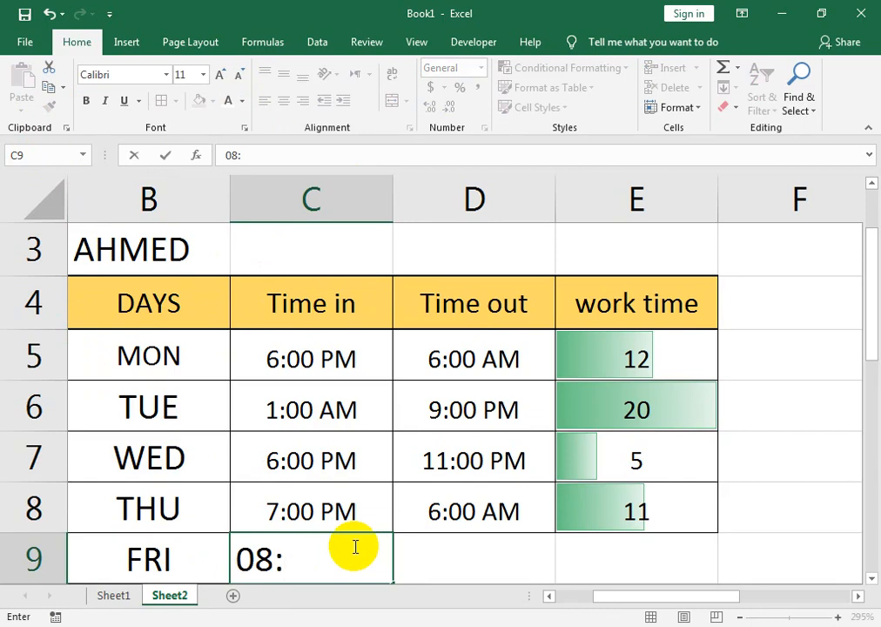
key("Tab")
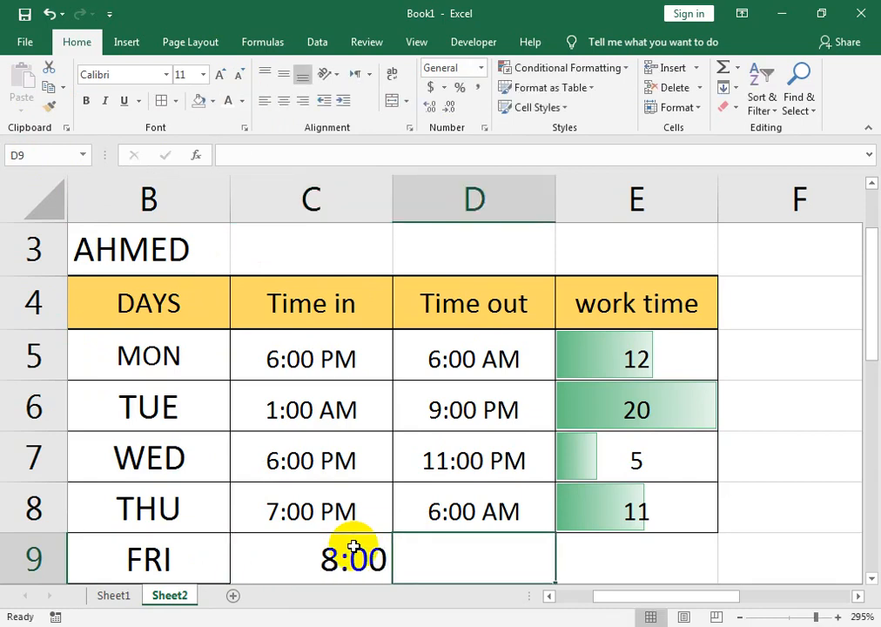
Copy the formatting of the THU Time in cell C8 to cells C9:D9.
left_click(353, 545)
left_click(374, 525)
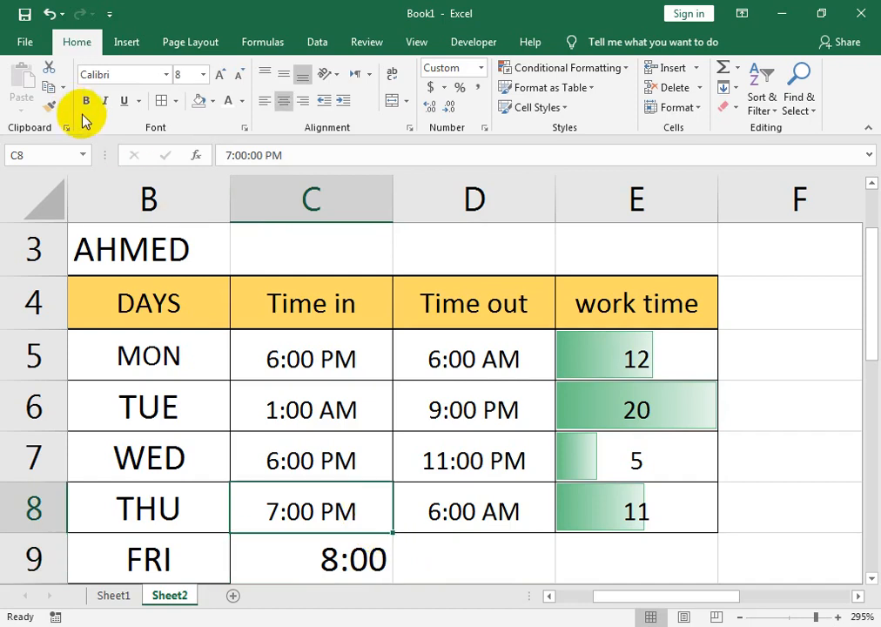
left_click(55, 113)
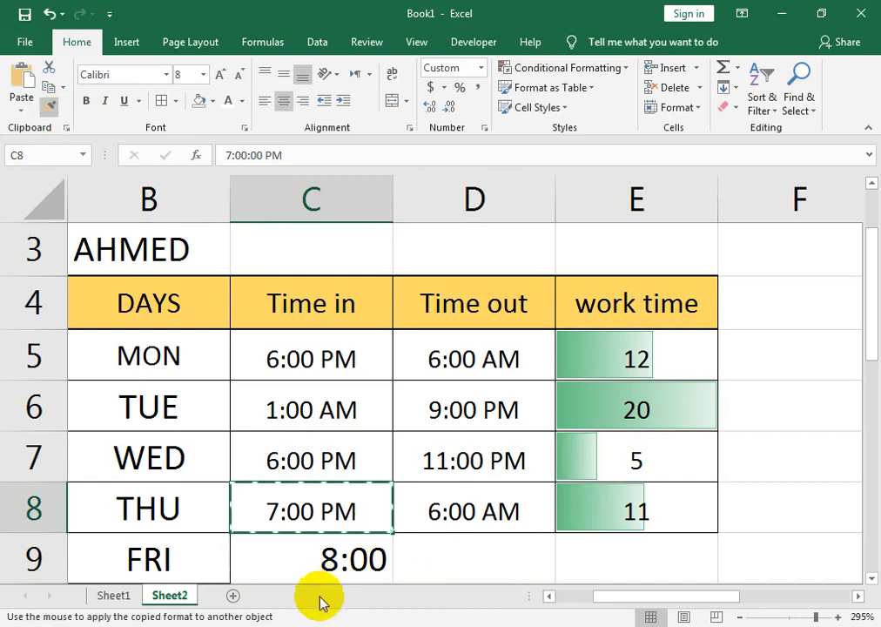
left_click(365, 557)
mouse_move(366, 557)
left_mouse_down()
mouse_move(511, 552)
mouse_move(484, 540)
left_mouse_up()
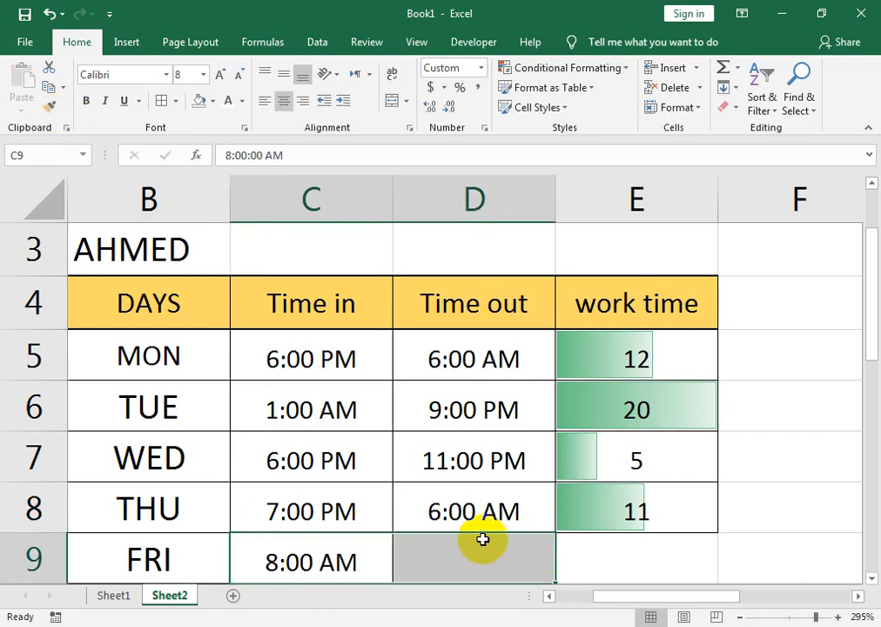
Enter 17:00 as the FRI Time out value in cell D9.
left_click(465, 547)
type("00")
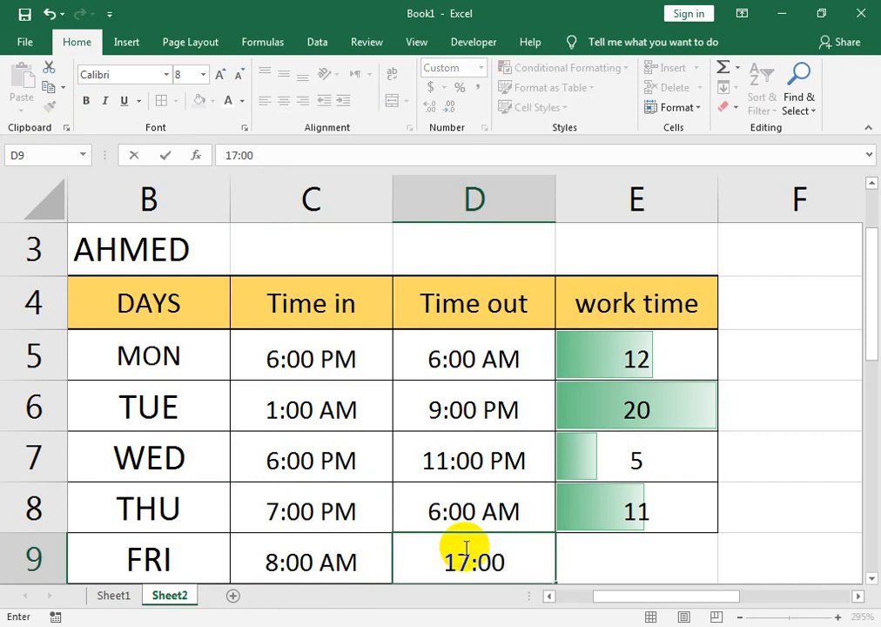
key("Tab")
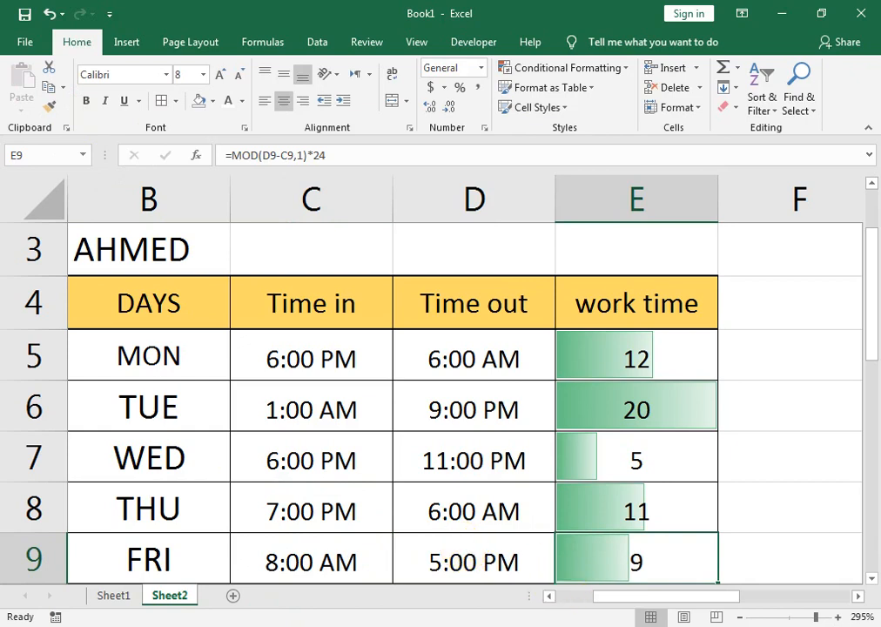
Total the work time hours E5:E9 in cell E10 with AutoSum.
left_click_drag(813, 618, 806, 616)
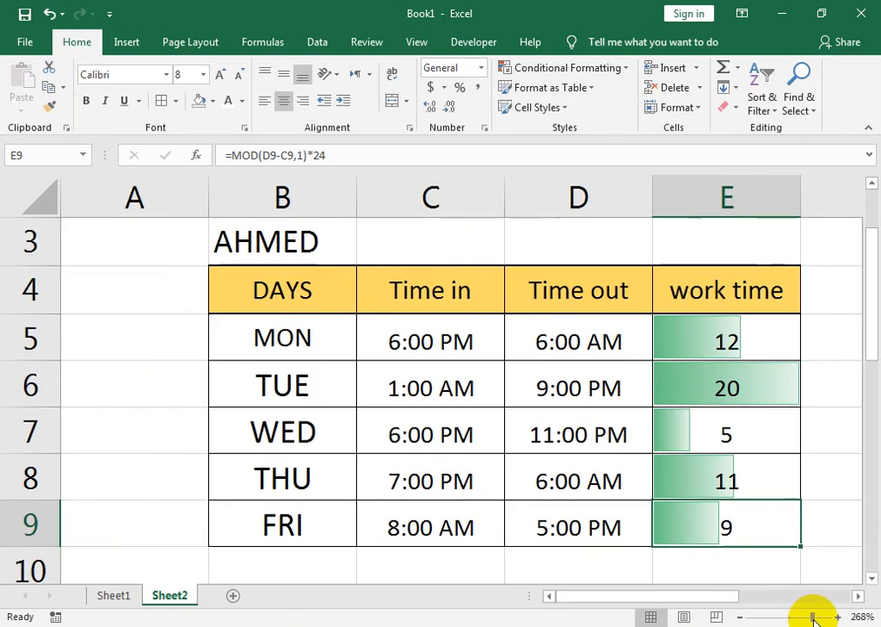
left_click_drag(638, 595, 668, 603)
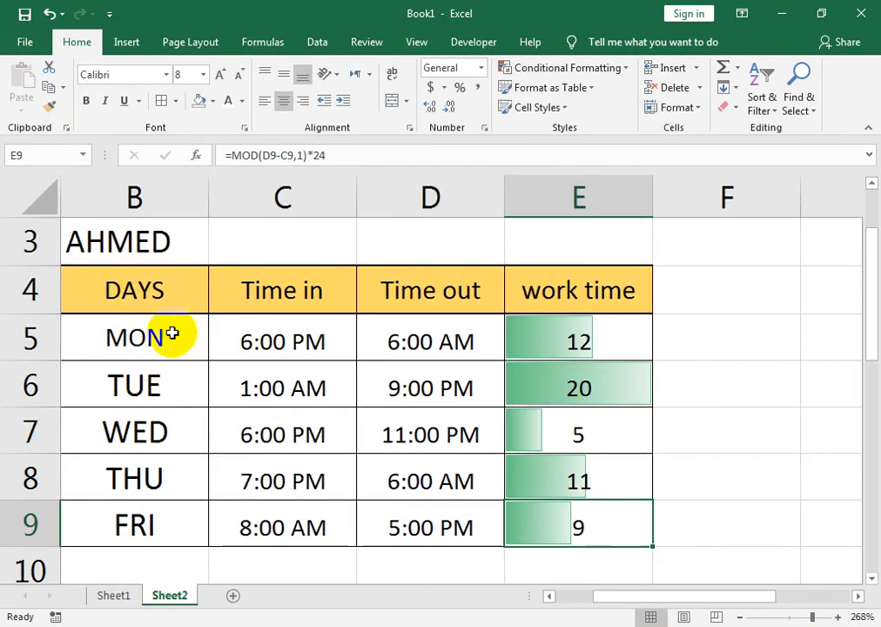
left_click(572, 558)
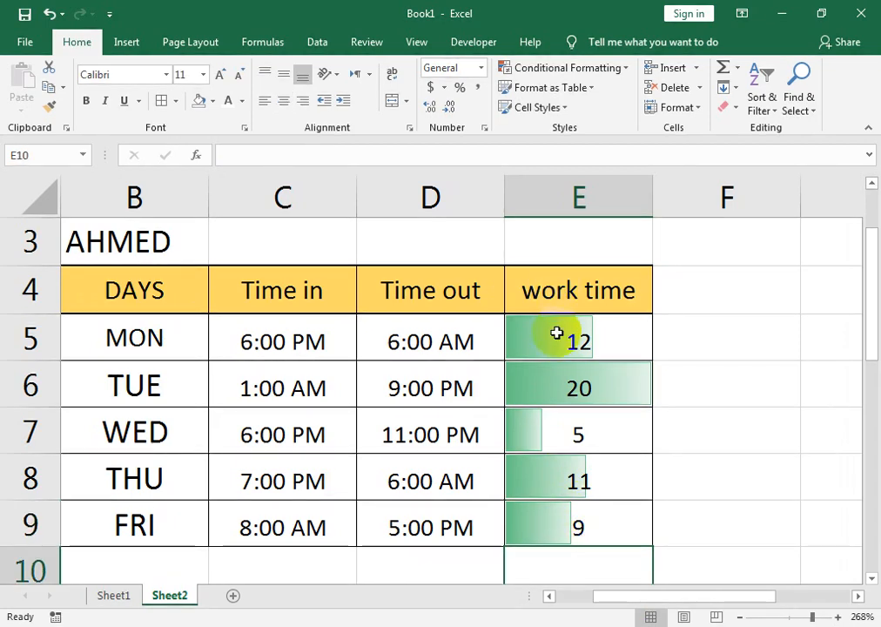
key("alt+equal")
key("Return")
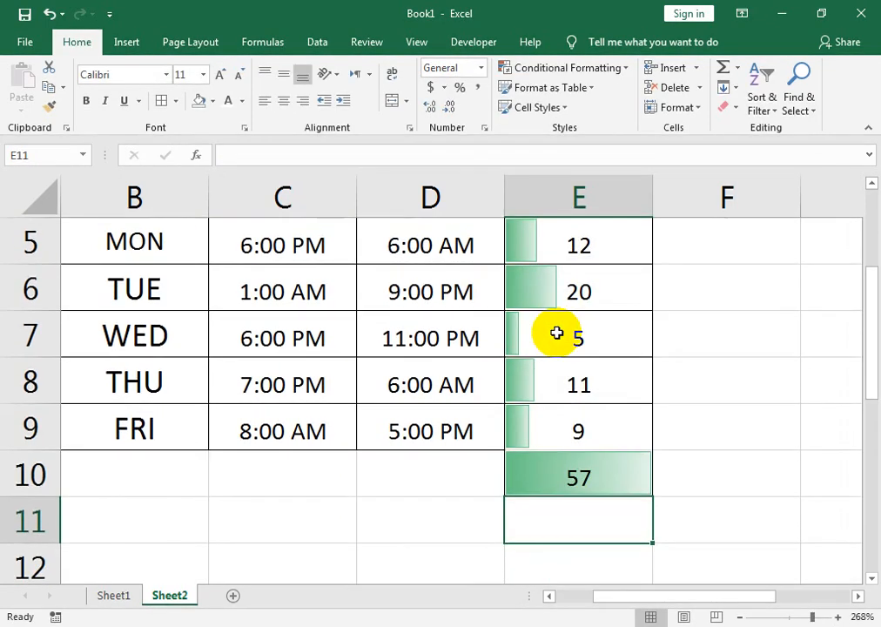
Enter the label TOTAL HOURS in cell B10 below the weekday labels.
key("Up")
key("Up")
key("Up")
key("Up")
key("Up")
key("Up")
key("Up")
key("Up")
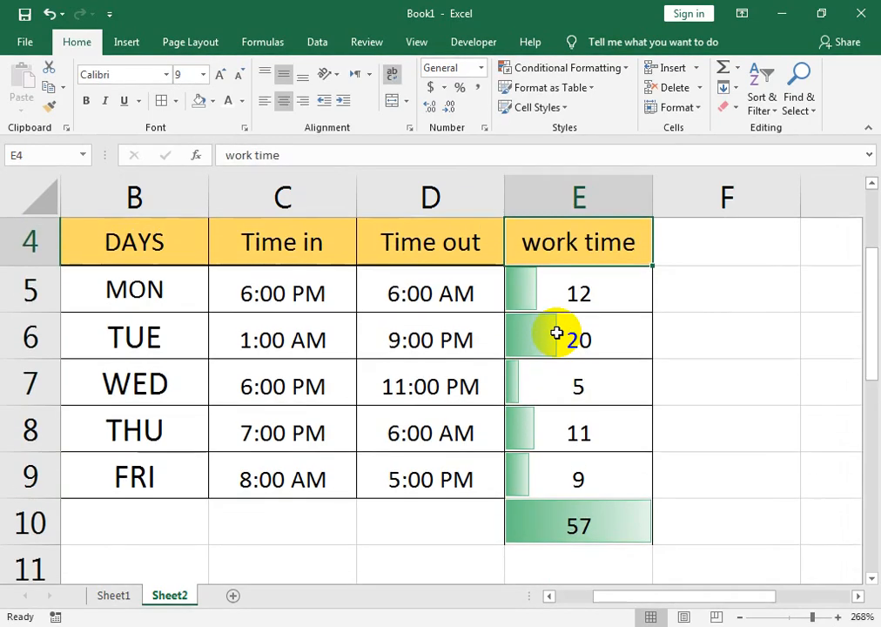
key("Down")
key("Left")
key("Left")
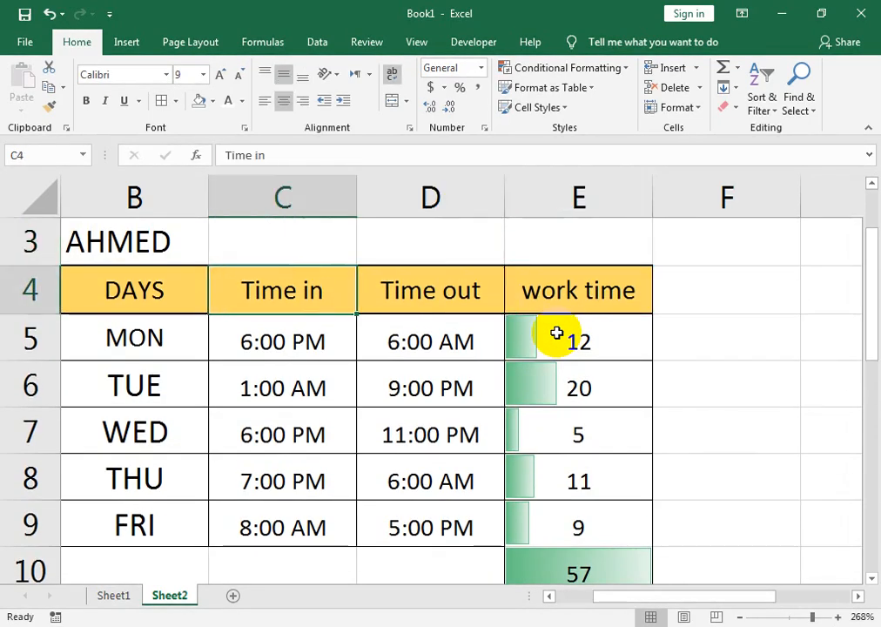
key("Right")
key("Down")
key("Down")
key("Down")
key("Down")
key("Down")
key("Down")
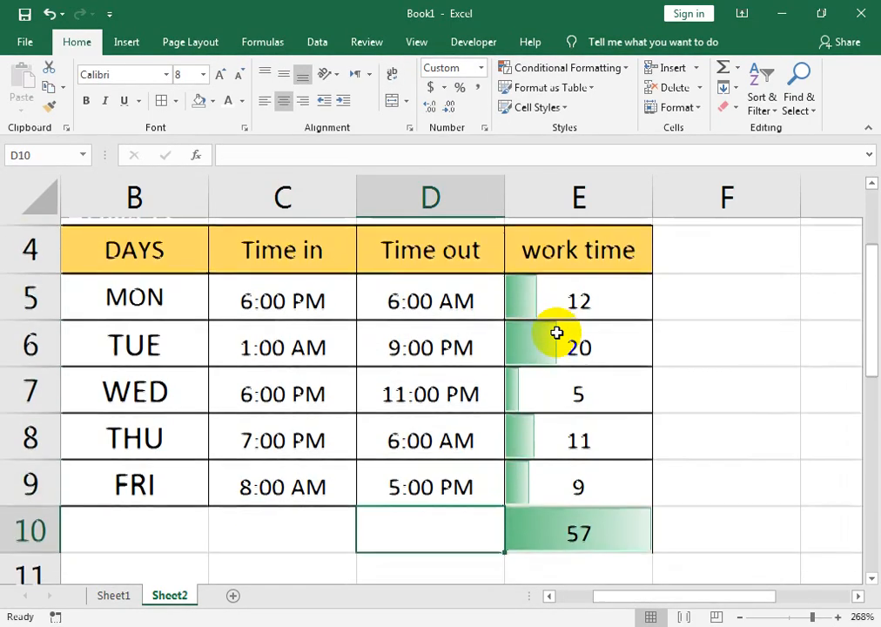
key("Left")
key("Left")
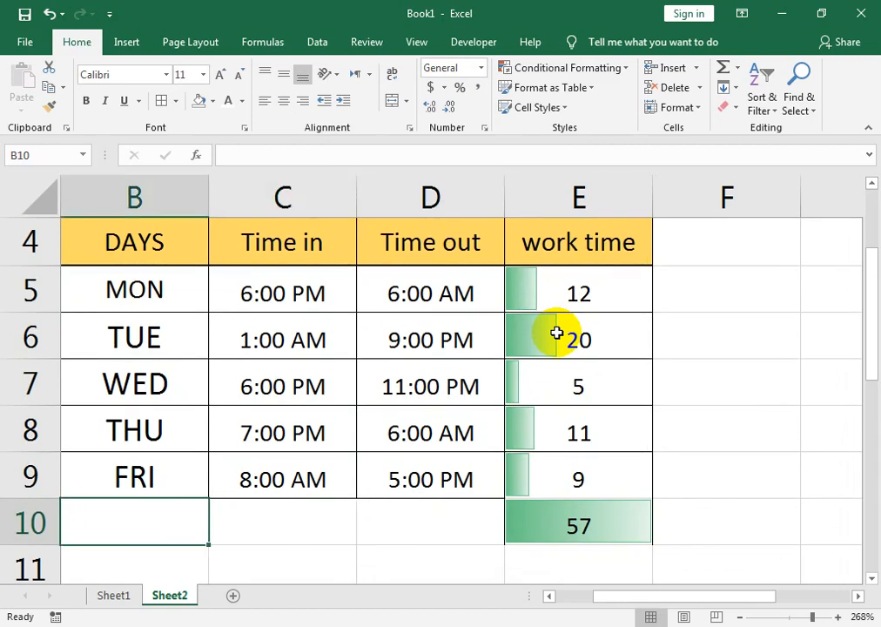
type("TOTAL HOU")
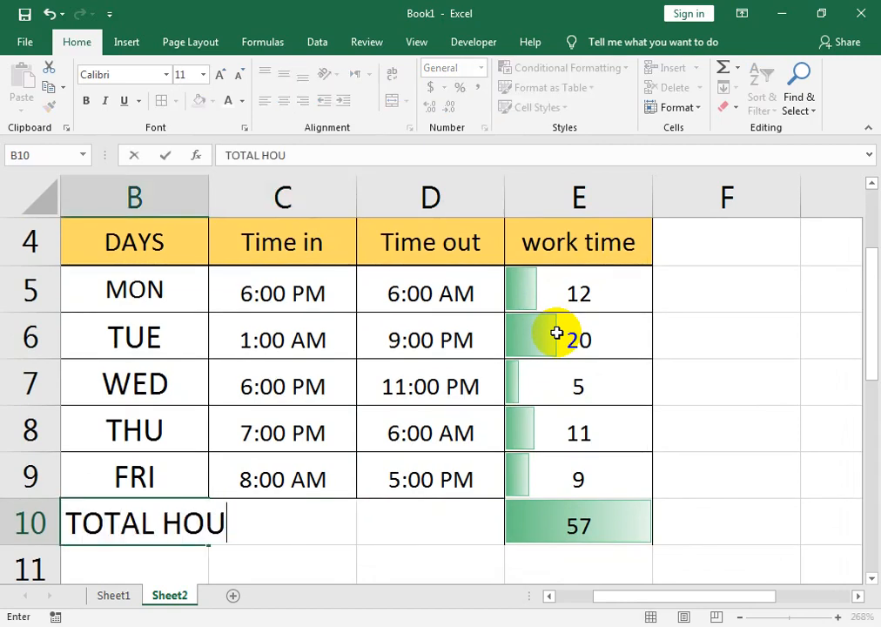
key("Right")
Enter =SUMPRODUCT(MOD(D5:D9-C5:C9,1)*24) in cell D10, accepting the formula correction that adds the multiplication sign.
key("Right")
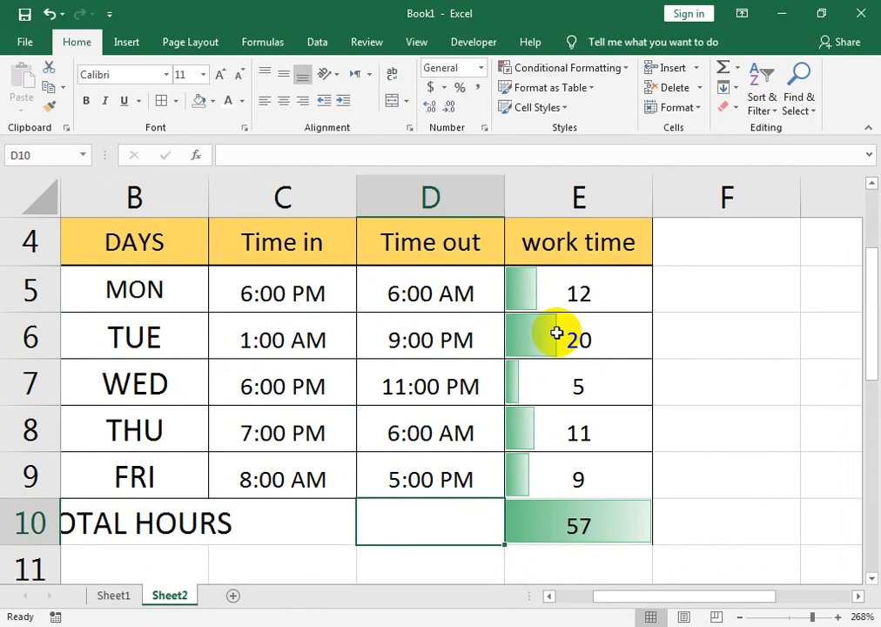
type("=SUM")
key("Down")
key("Down")
key("Down")
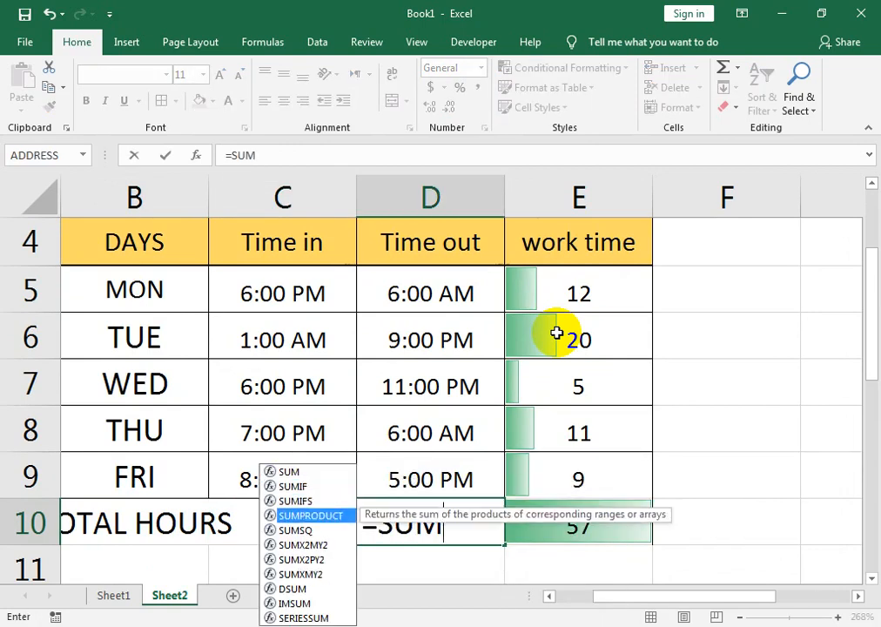
key("Tab")
type("MOD(")
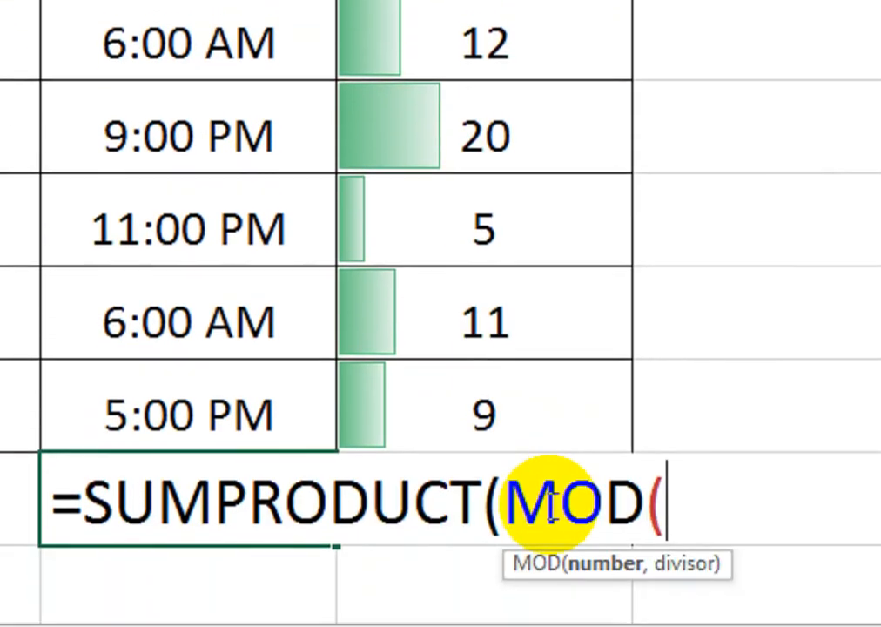
left_click_drag(142, 76, 164, 424)
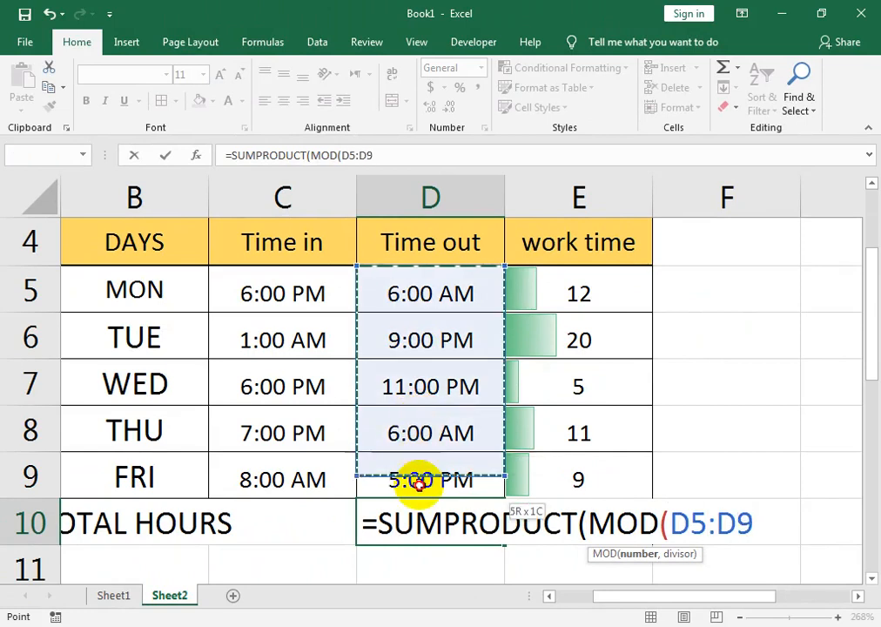
mouse_move(419, 484)
left_mouse_down()
mouse_move(420, 499)
mouse_move(418, 486)
mouse_move(423, 493)
left_mouse_up()
type("-")
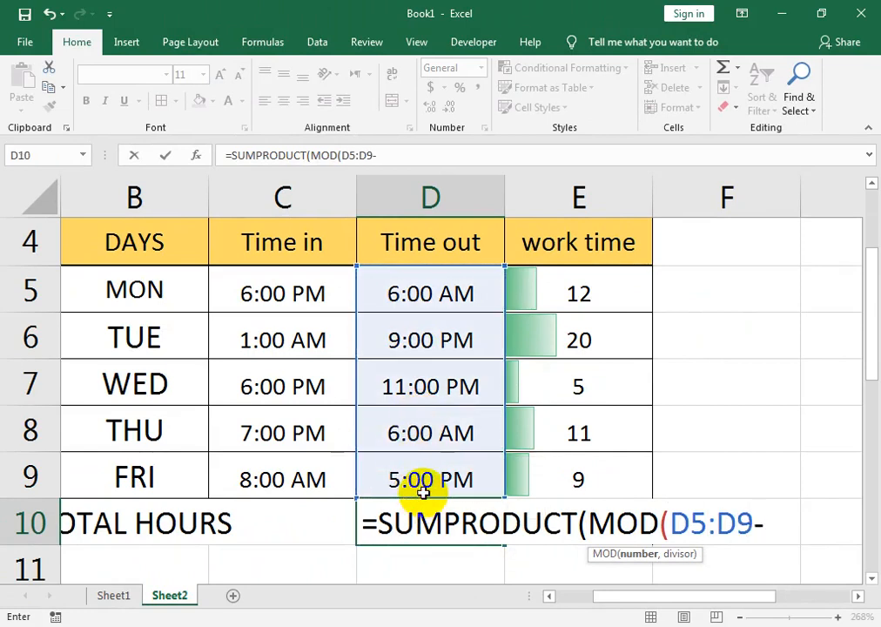
left_click_drag(320, 295, 319, 471)
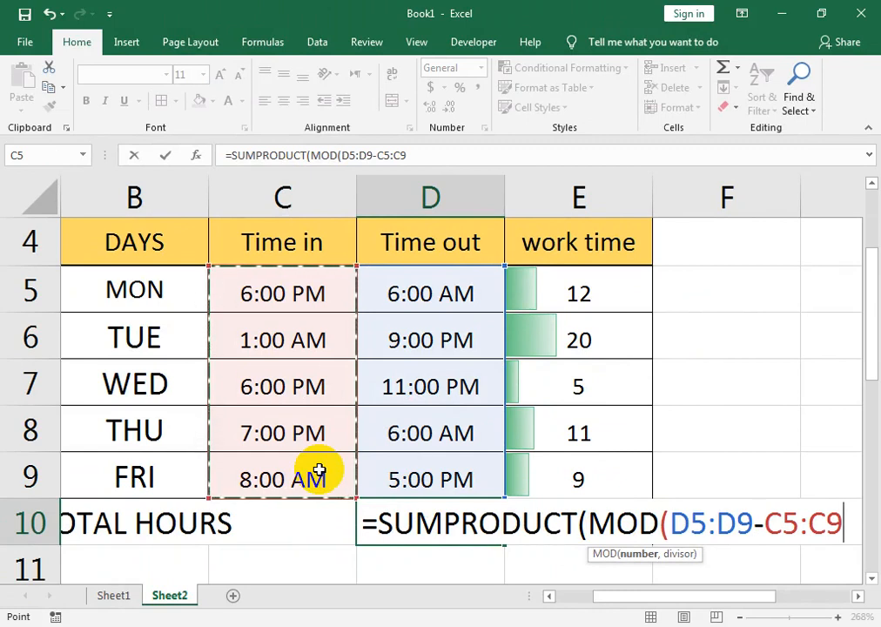
type(",1")
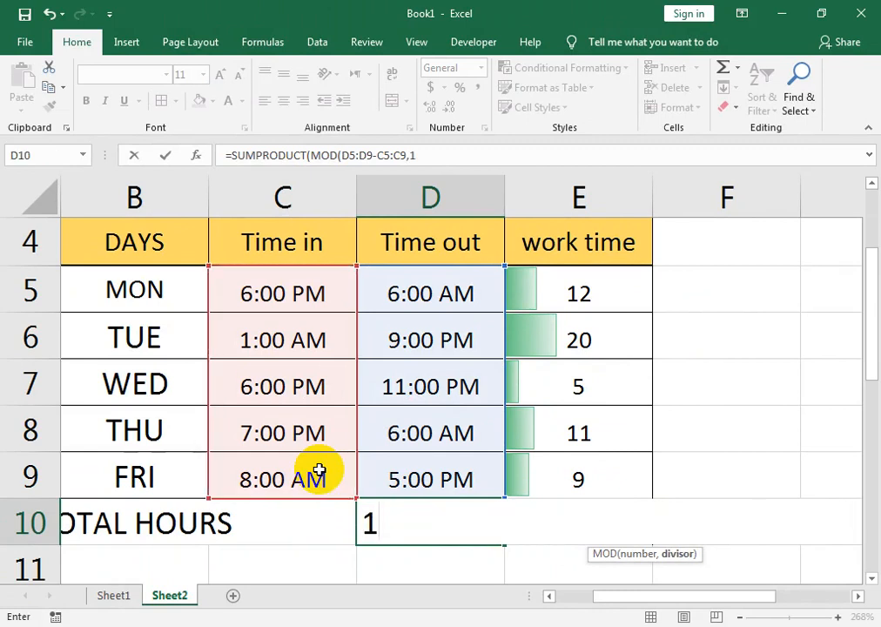
type(")")
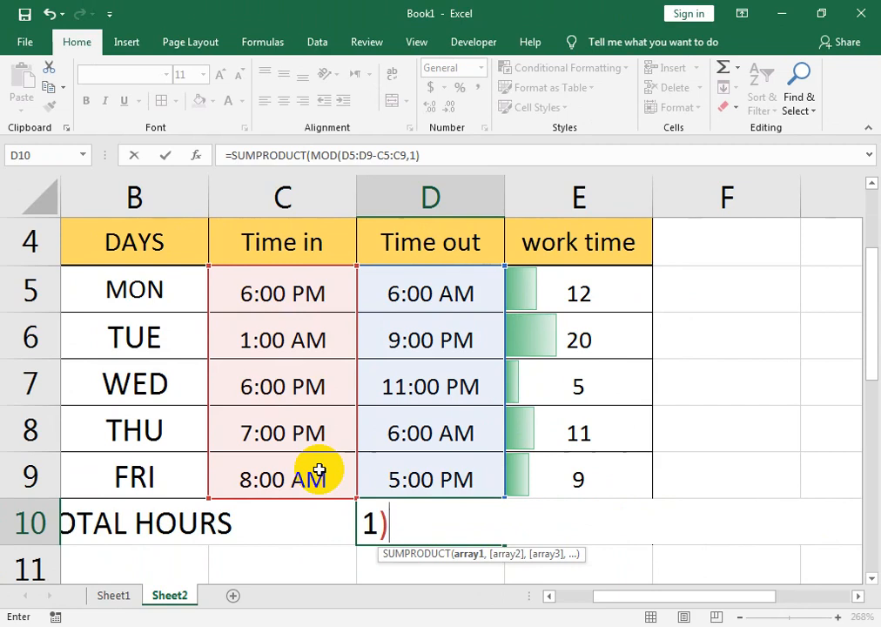
type("24")
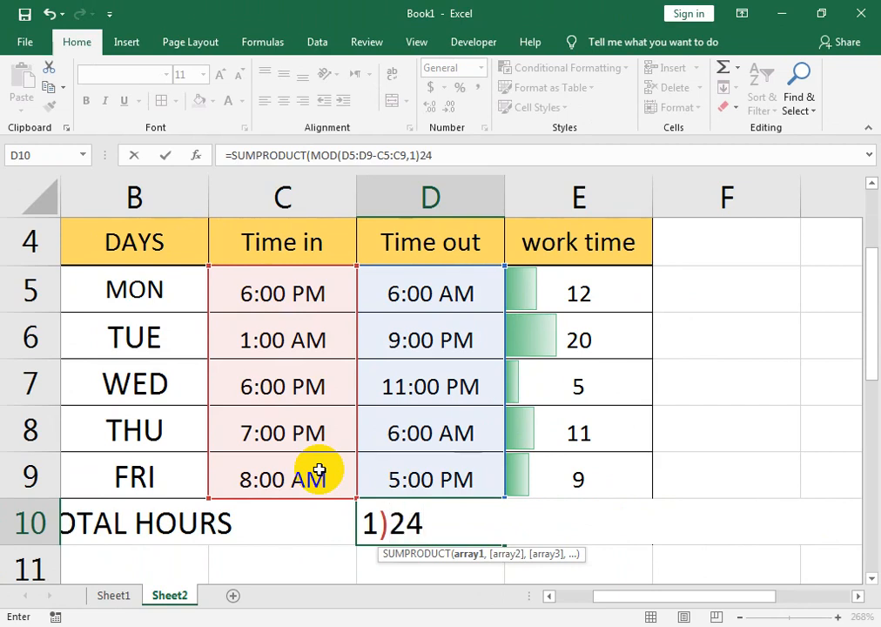
type(")")
key("Return")
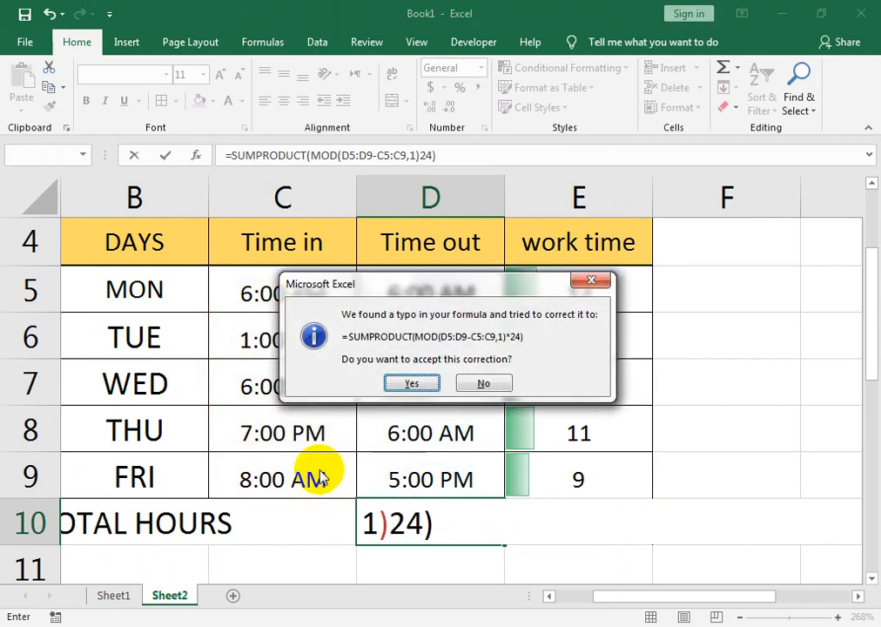
key("Return")
Compare the total hours formulas in cells D10 and E10.
key("Up")
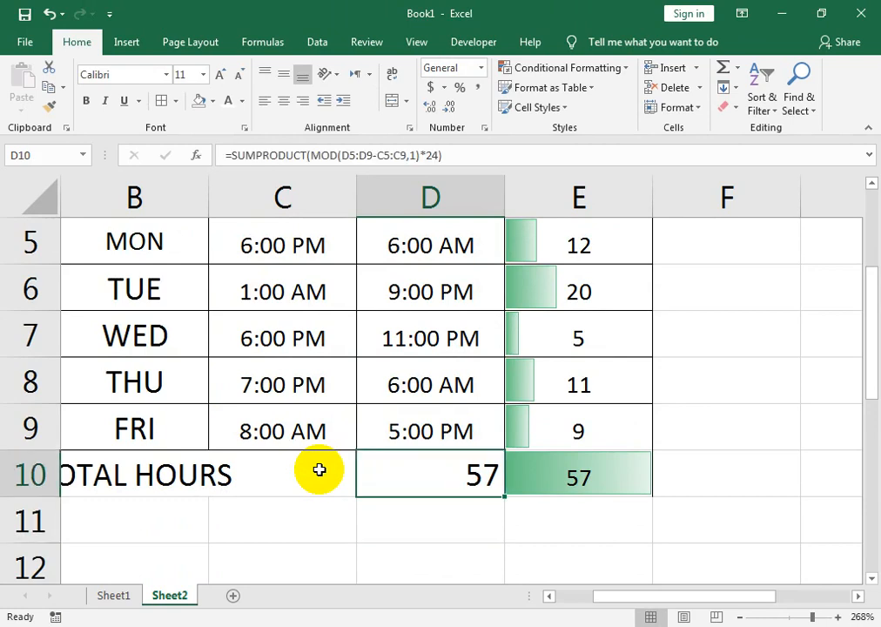
left_click(571, 471)
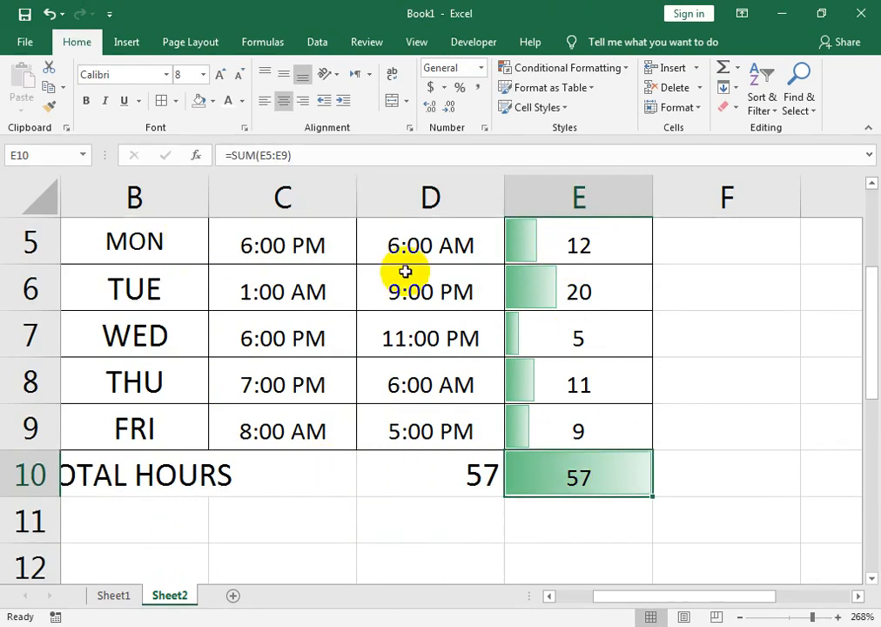
left_click(472, 478)
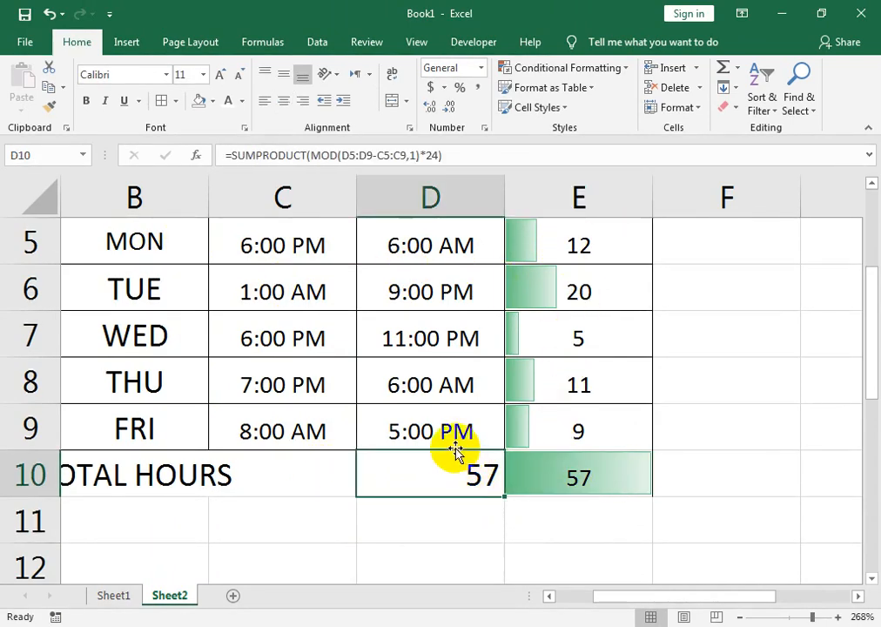
Copy the formatting of the total in cell E10 to cell D10.
left_click(521, 472)
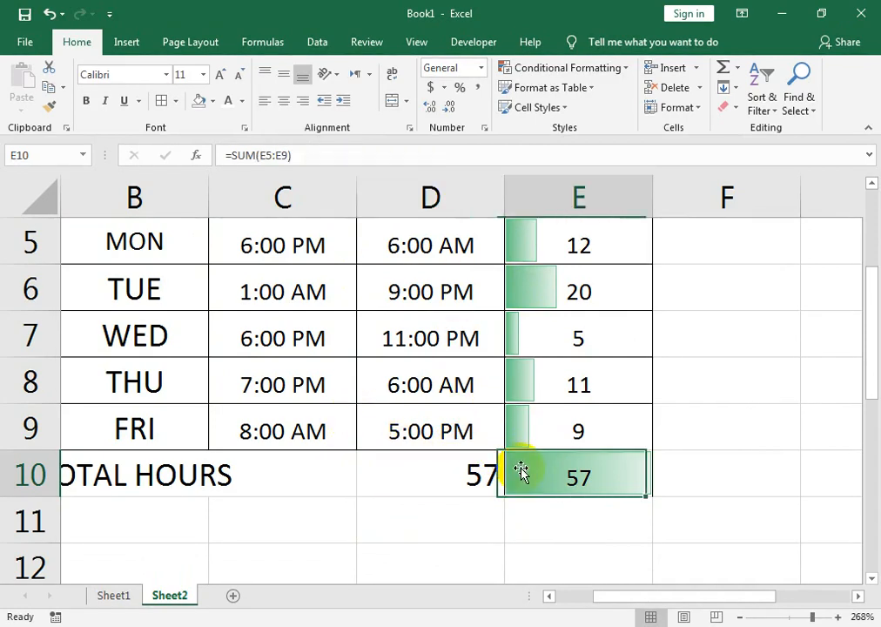
left_click(47, 108)
left_click(428, 480)
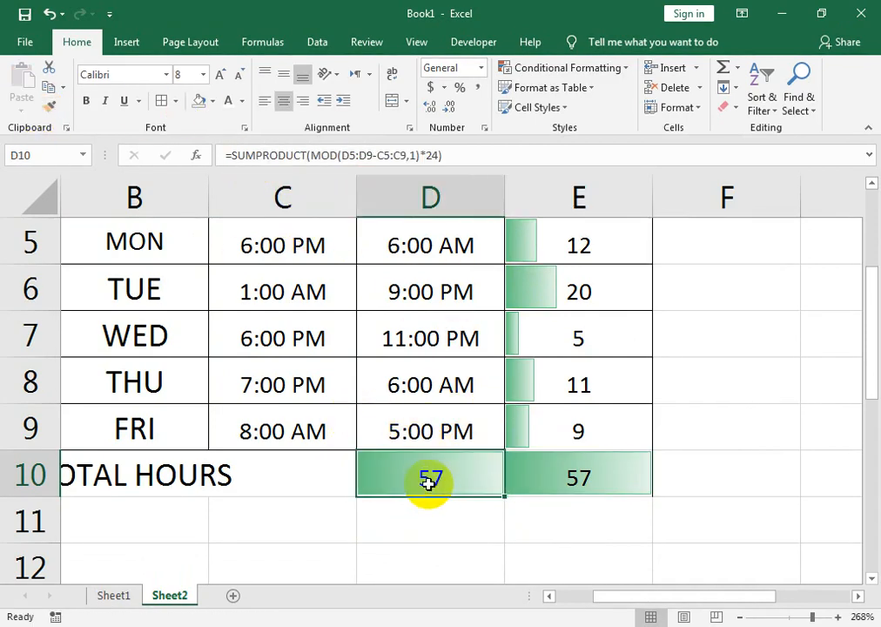
Merge and center the TOTAL HOURS label across cells B10:C10.
left_click_drag(128, 474, 250, 474)
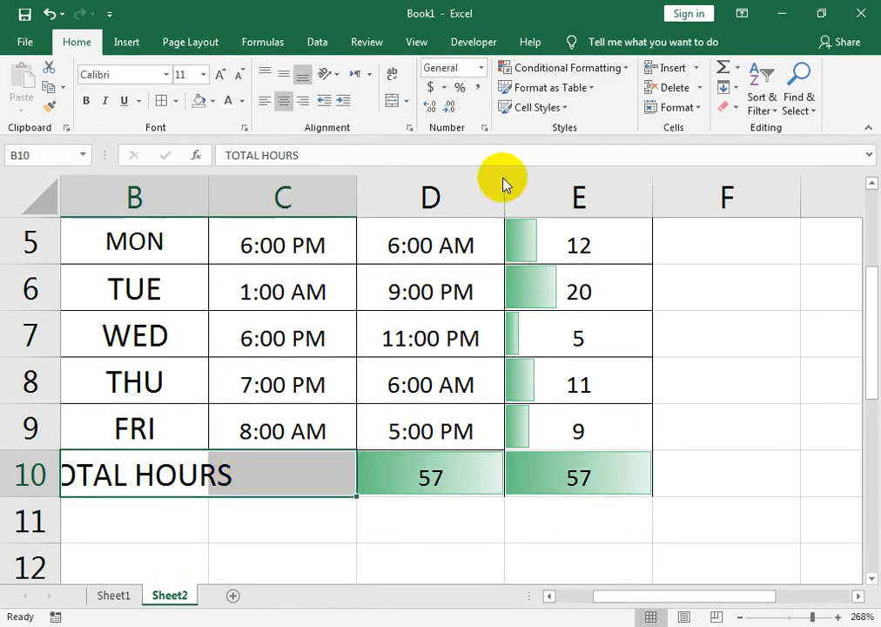
mouse_move(311, 467)
left_mouse_down()
mouse_move(16, 467)
mouse_move(303, 470)
left_mouse_up()
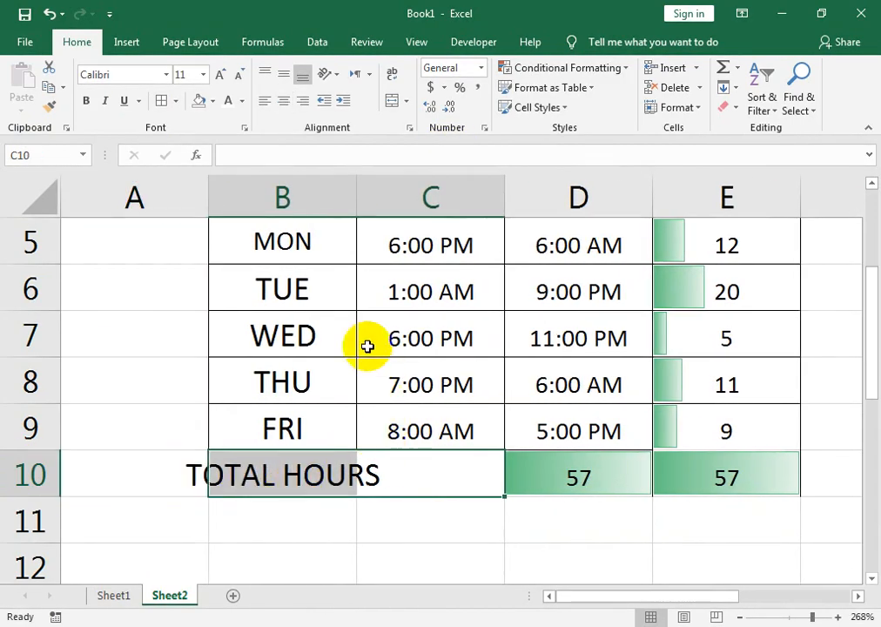
left_click(390, 98)
Review the finished employee table B3:E10, and then the whole weekly schedule on Sheet1 from its title down.
left_click_drag(723, 497, 250, 305)
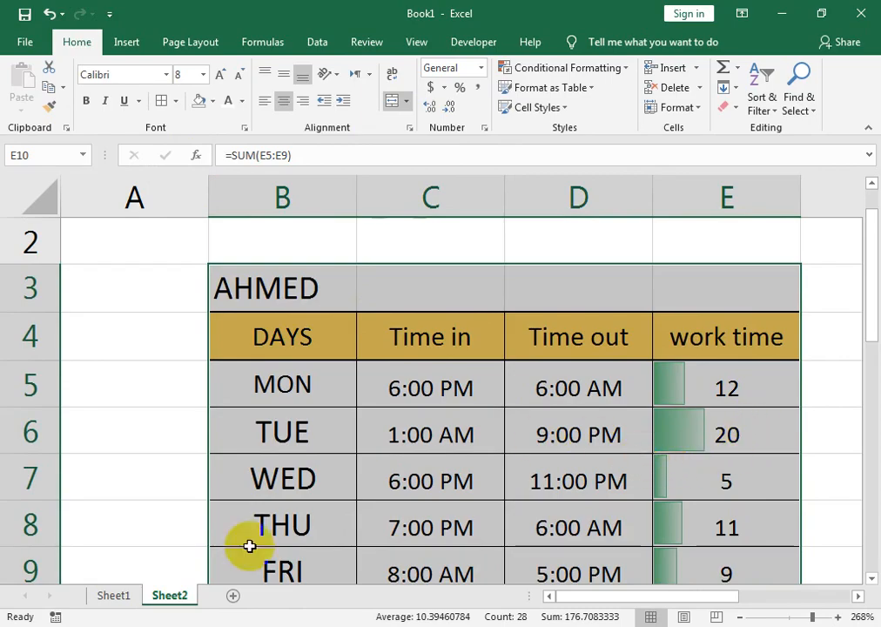
left_click(118, 599)
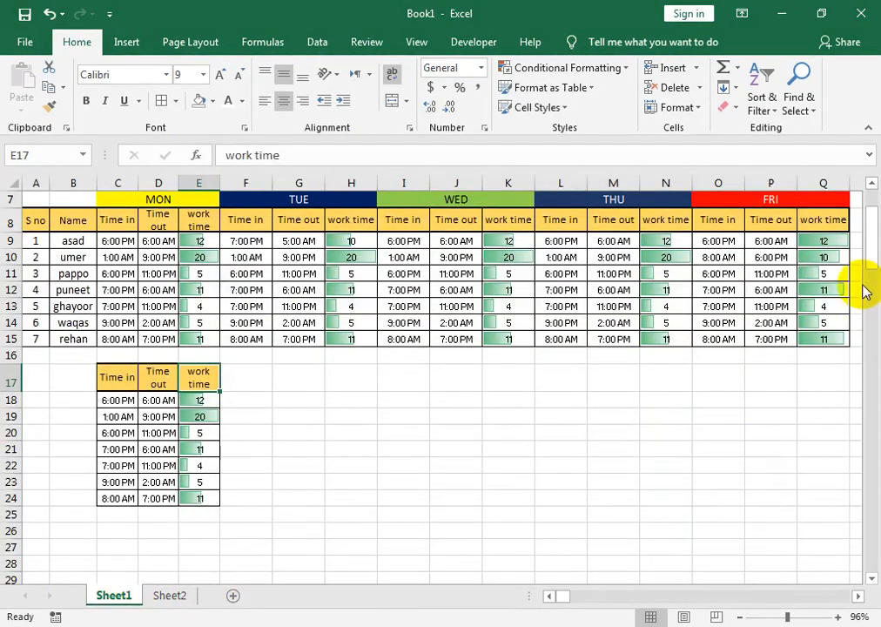
left_click(871, 186)
left_click(871, 186)
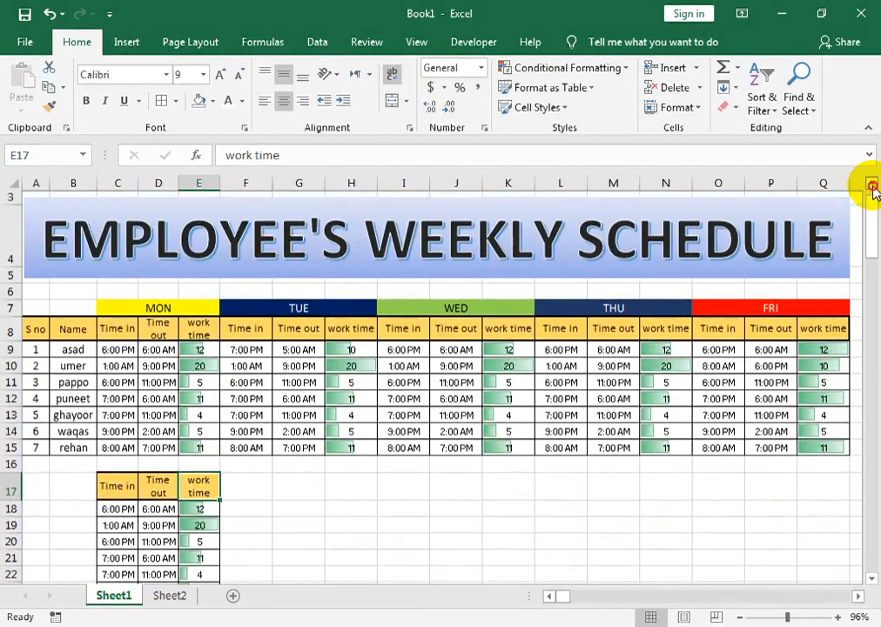
left_click(871, 185)
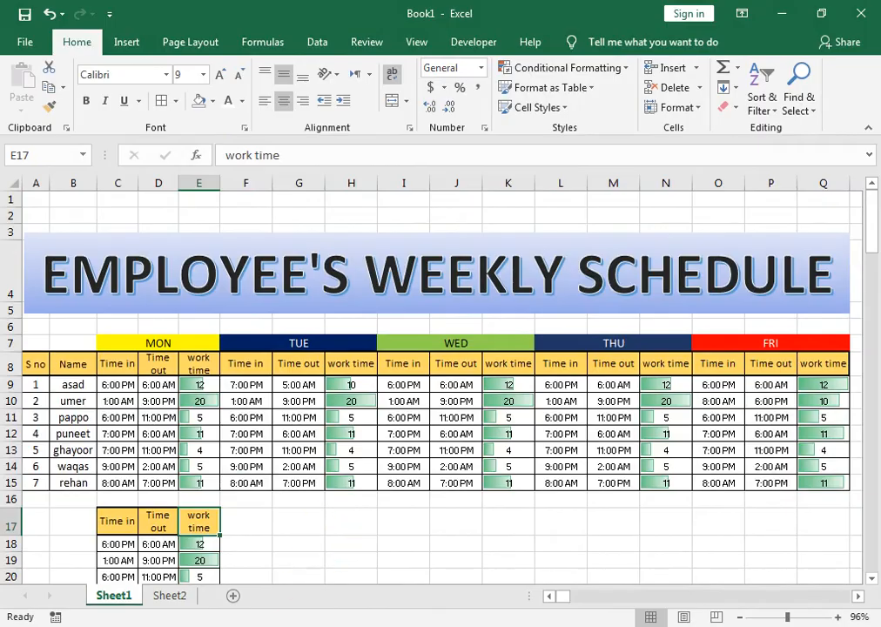
Switch to the browser window showing the YouTube channel's uploaded videos.
left_click(237, 625)
left_click(302, 564)
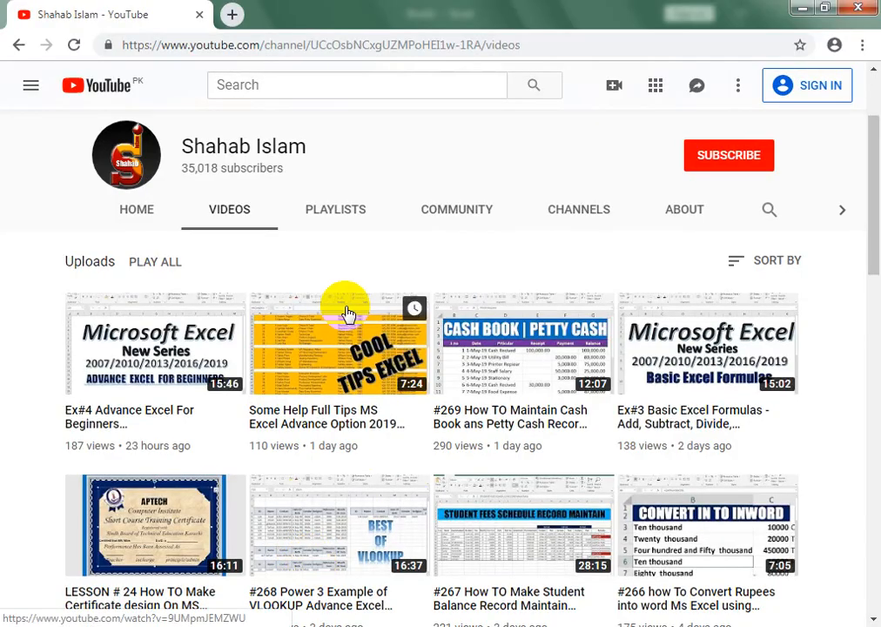